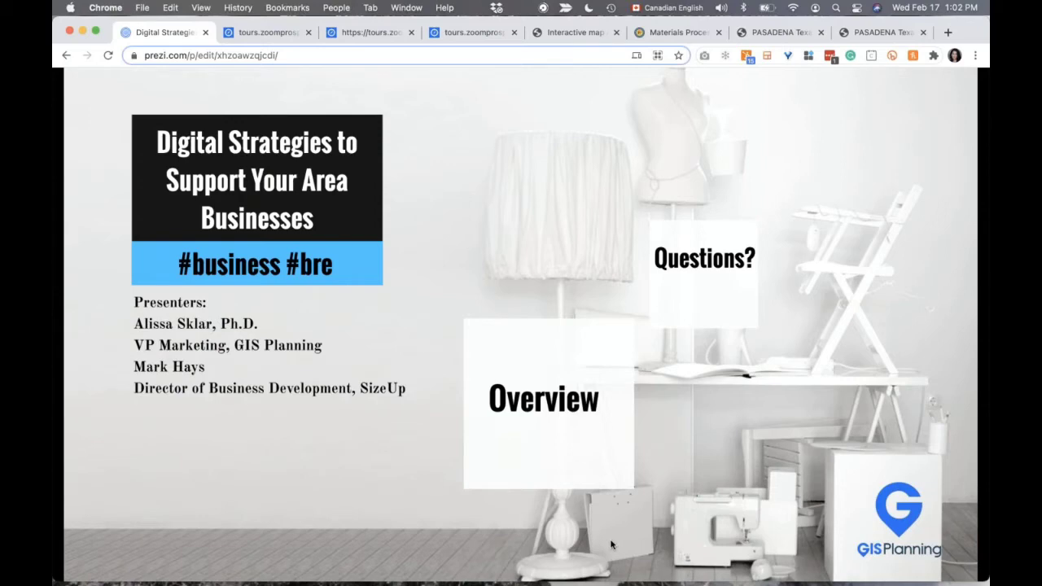
# Advance the presentation to the Overview slide and switch to the NESA virtual tour
pyautogui.press('Right')
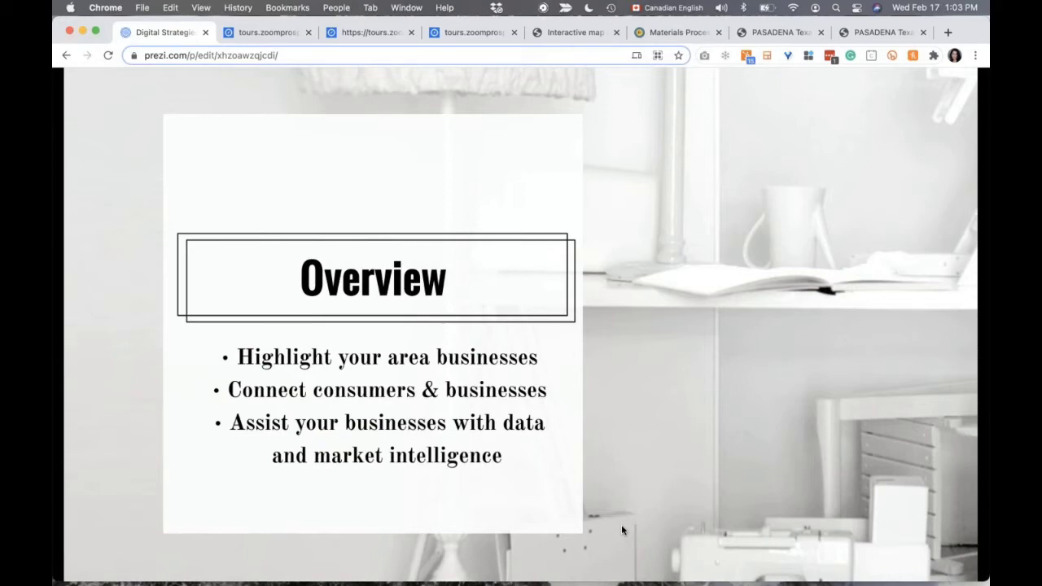
pyautogui.click(276, 34)
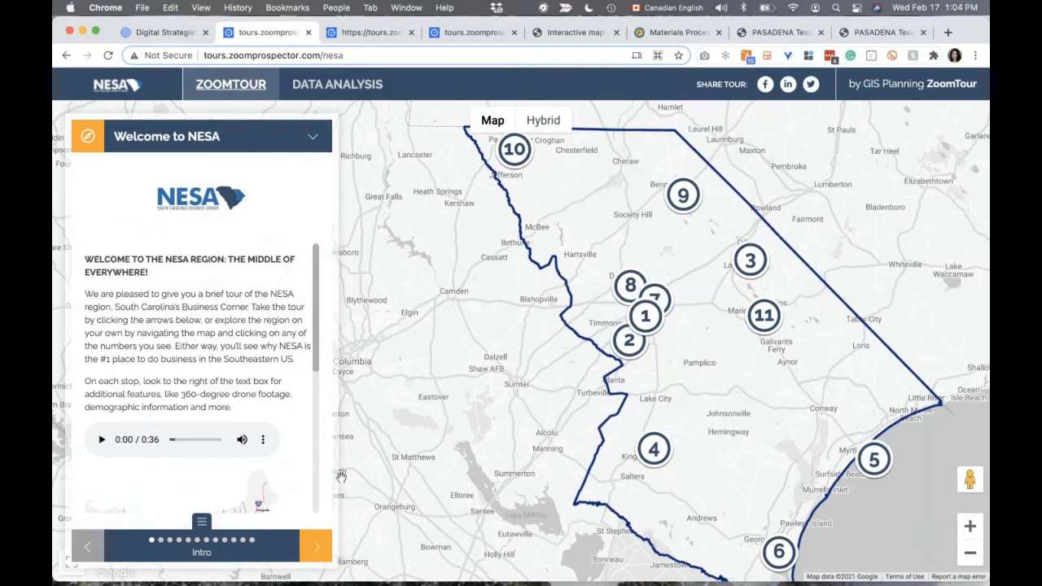
# View the first NESA stop's 360-degree panorama, population data and photo gallery, and continue to stop 3, Inland Port Dillon
pyautogui.click(311, 555)
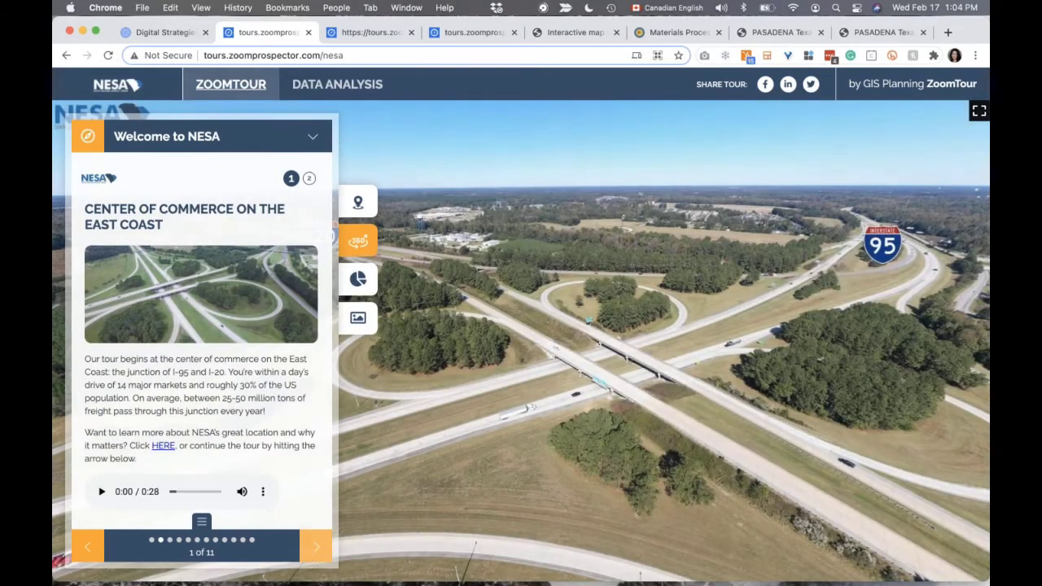
pyautogui.moveTo(647, 143); pyautogui.dragTo(472, 275)
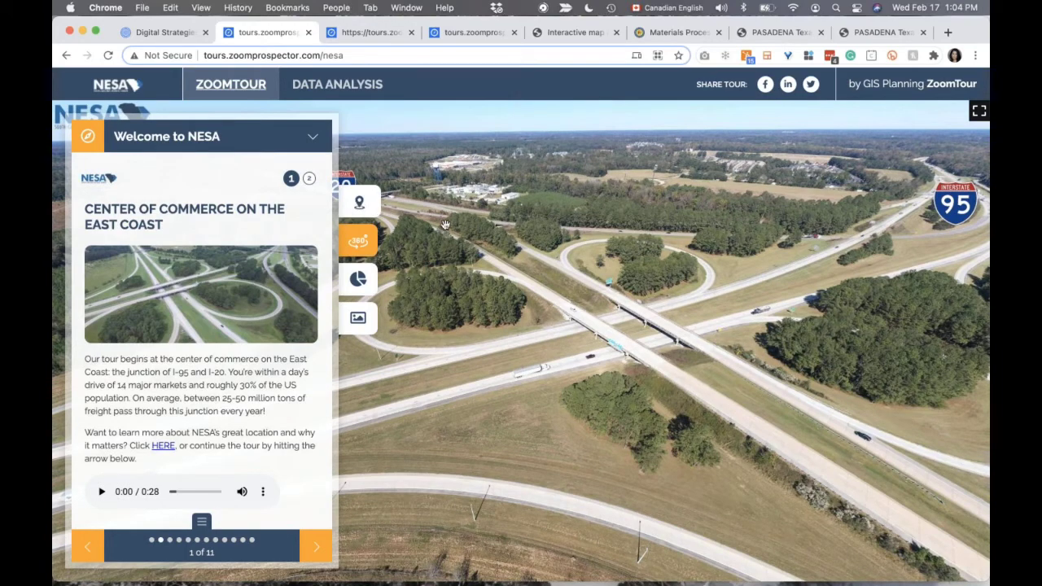
pyautogui.click(358, 279)
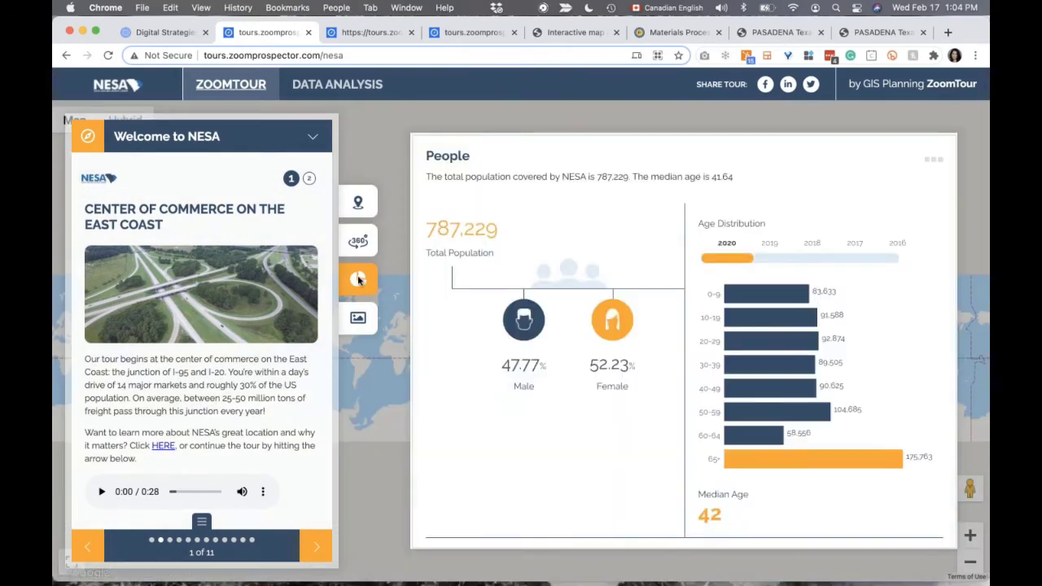
pyautogui.click(359, 319)
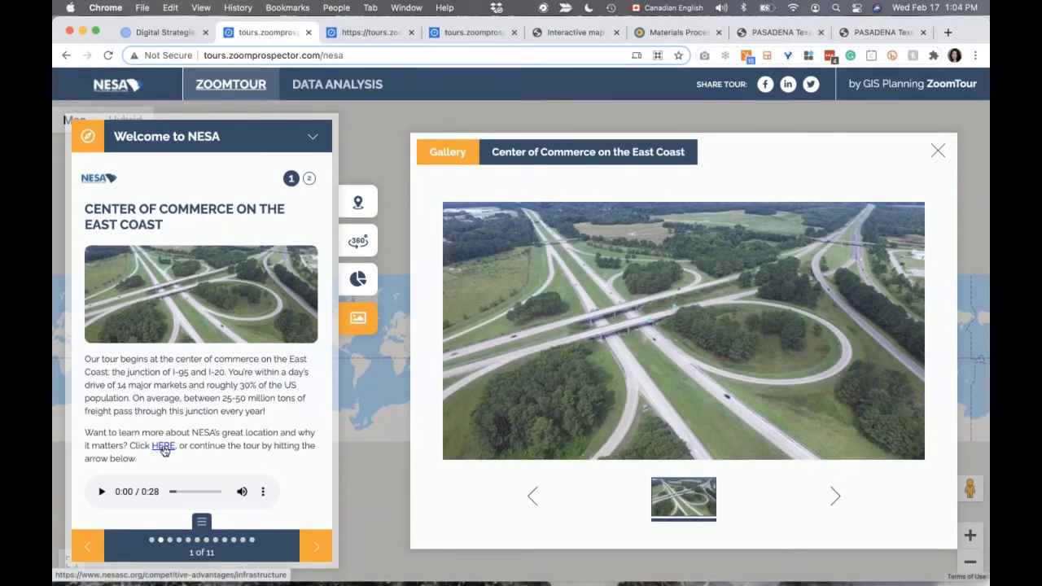
pyautogui.click(314, 546)
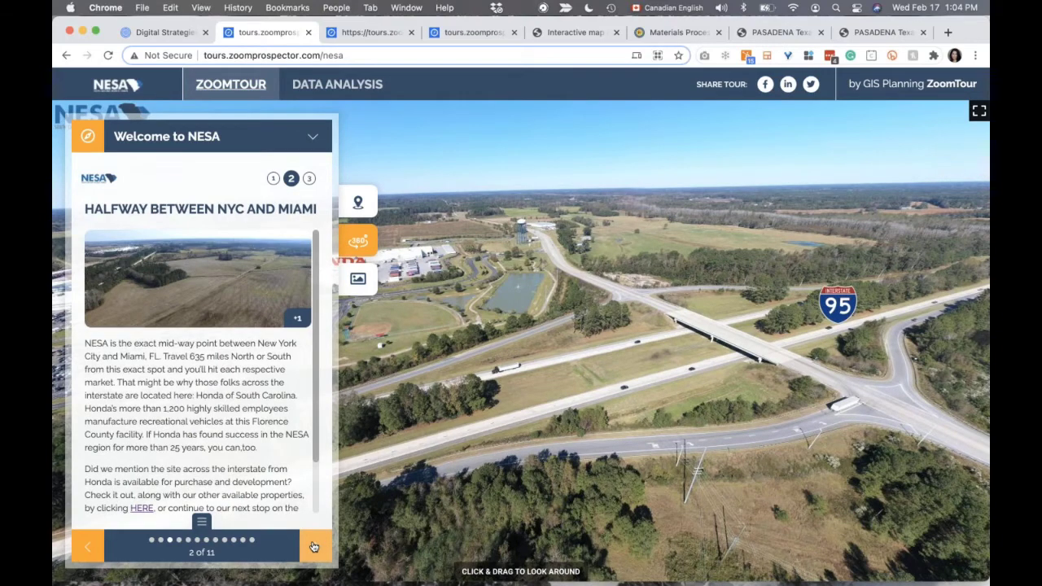
pyautogui.click(313, 546)
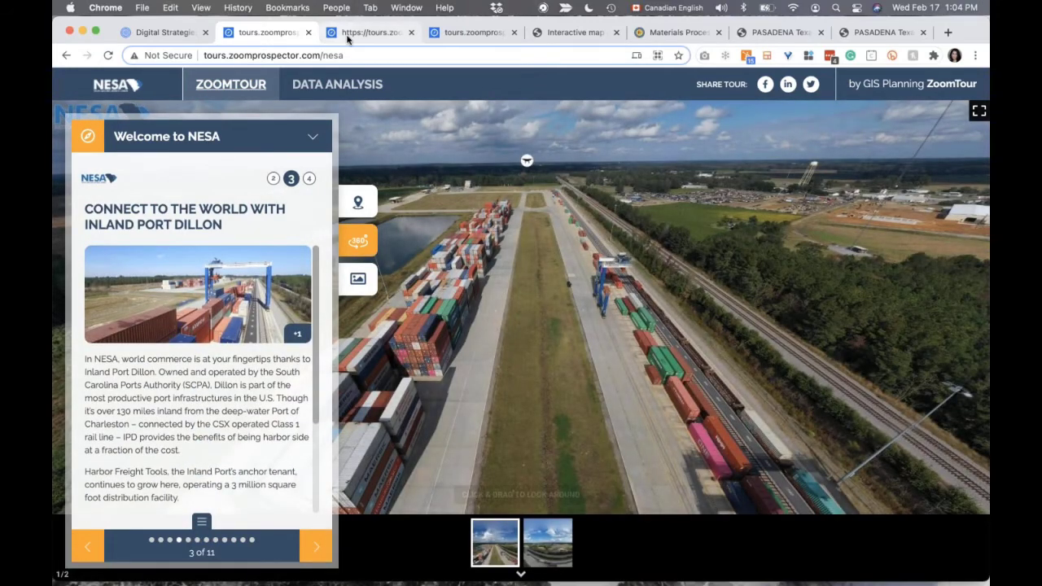
# Switch to Abbotsford's Abbywood Walk of Fame tour and go through Montrose Avenue and Spruce Collective to stop 3, Ivana's Teahouse
pyautogui.click(366, 32)
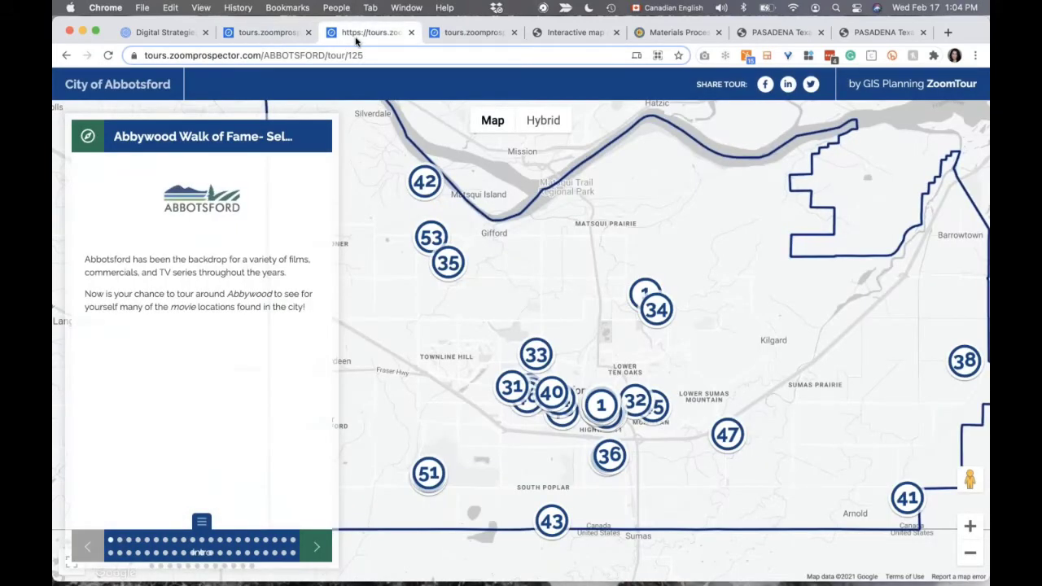
pyautogui.click(318, 552)
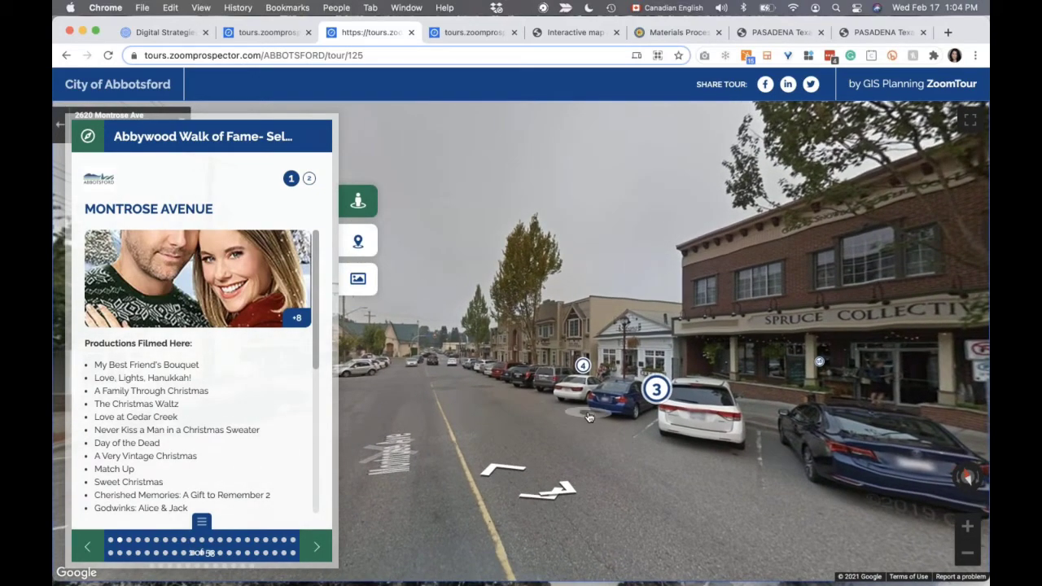
pyautogui.click(494, 512)
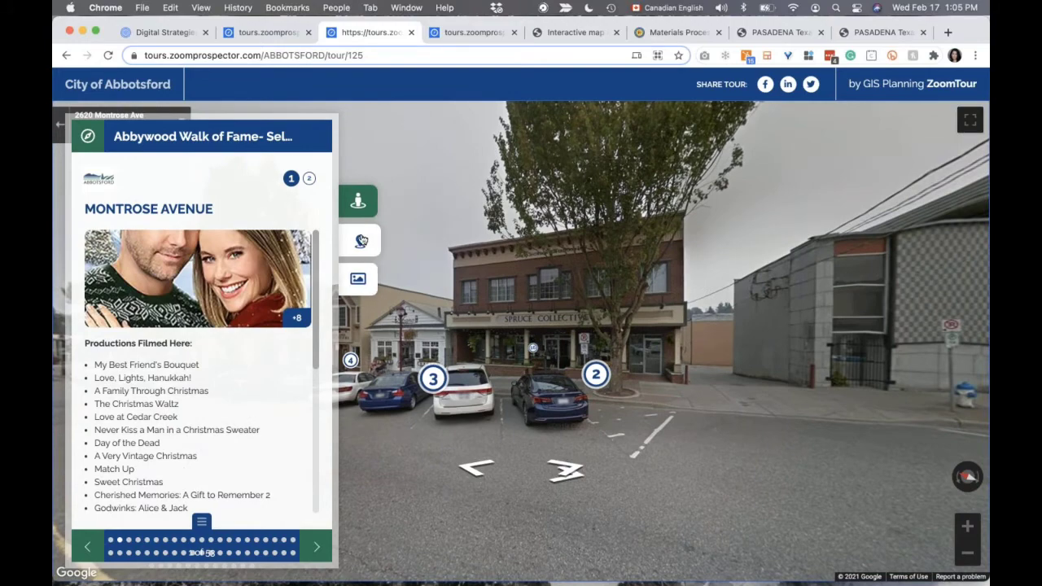
pyautogui.click(316, 553)
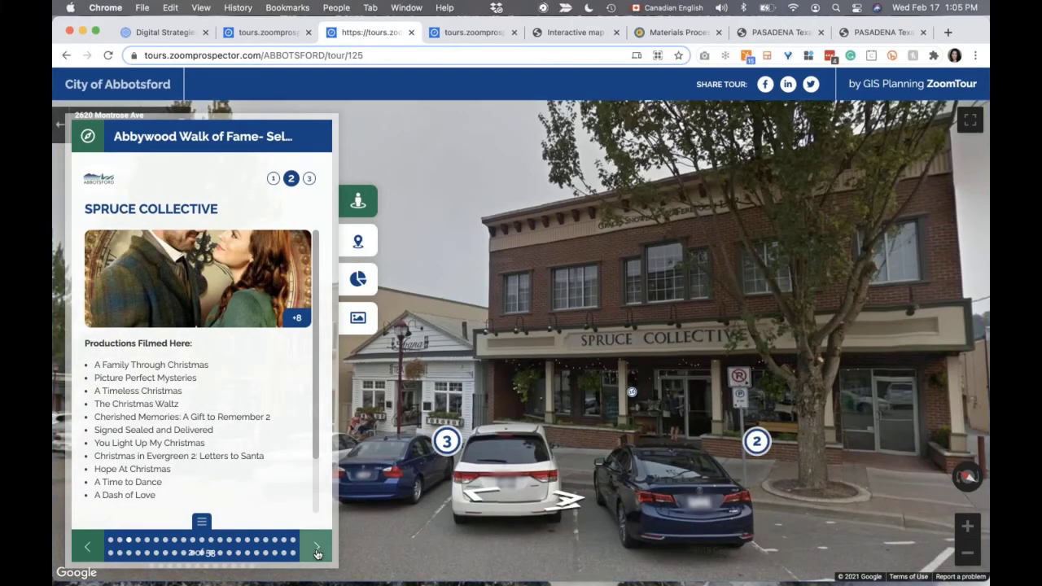
pyautogui.click(317, 553)
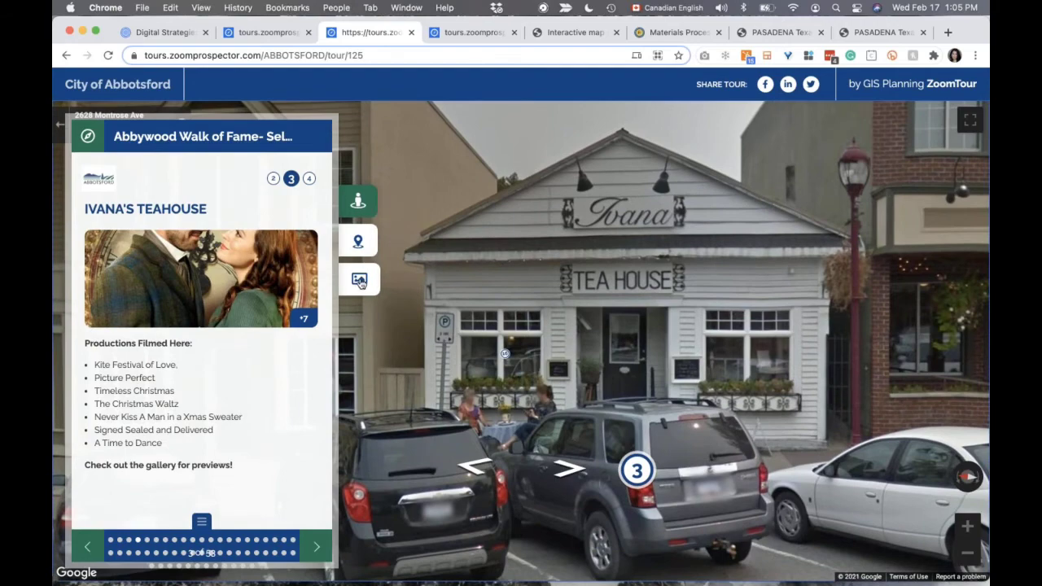
# View the gallery and map location for Ivana's Teahouse, ending on its street view
pyautogui.click(357, 278)
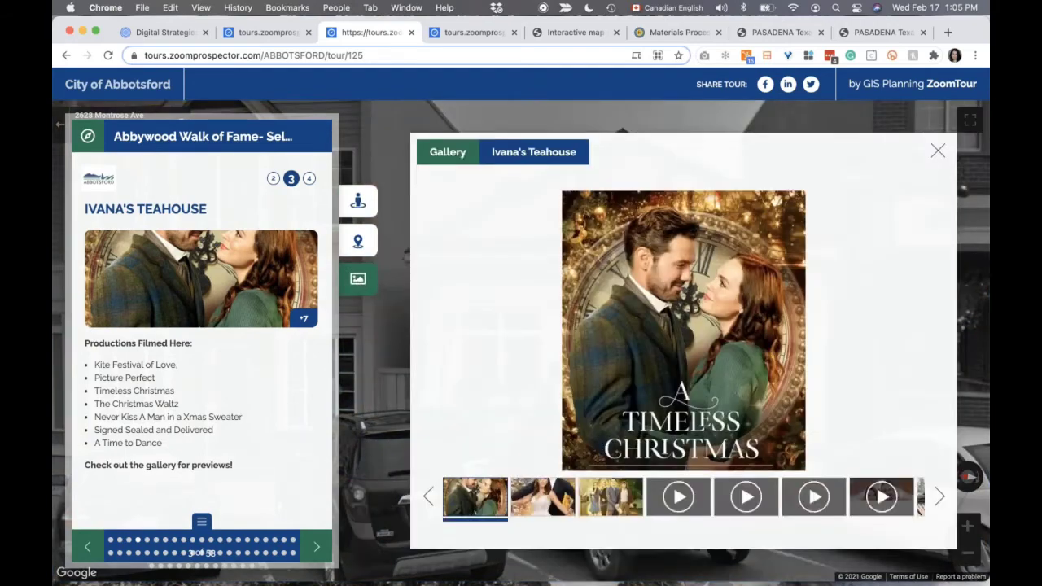
pyautogui.click(356, 242)
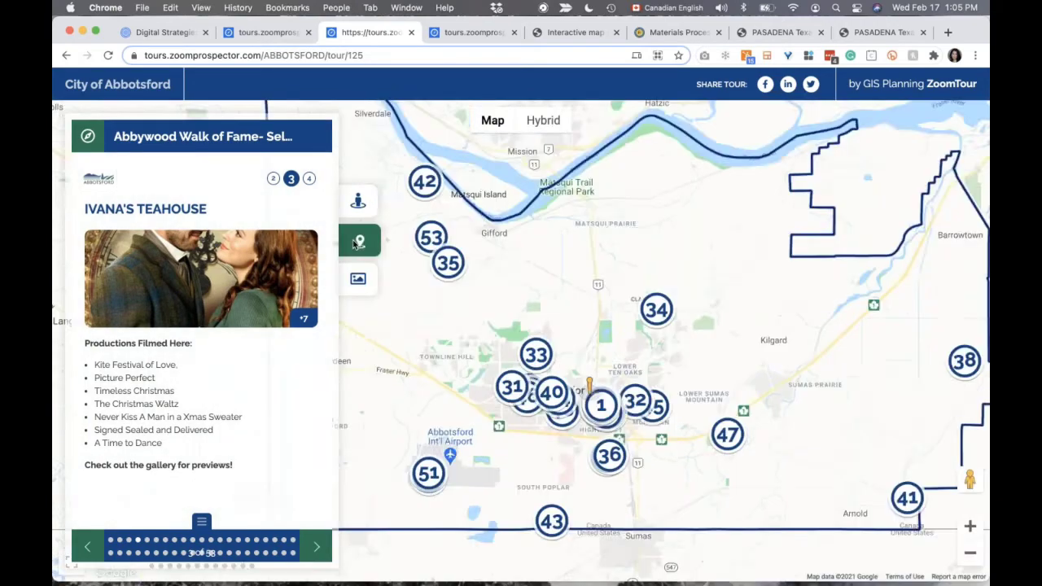
pyautogui.click(359, 205)
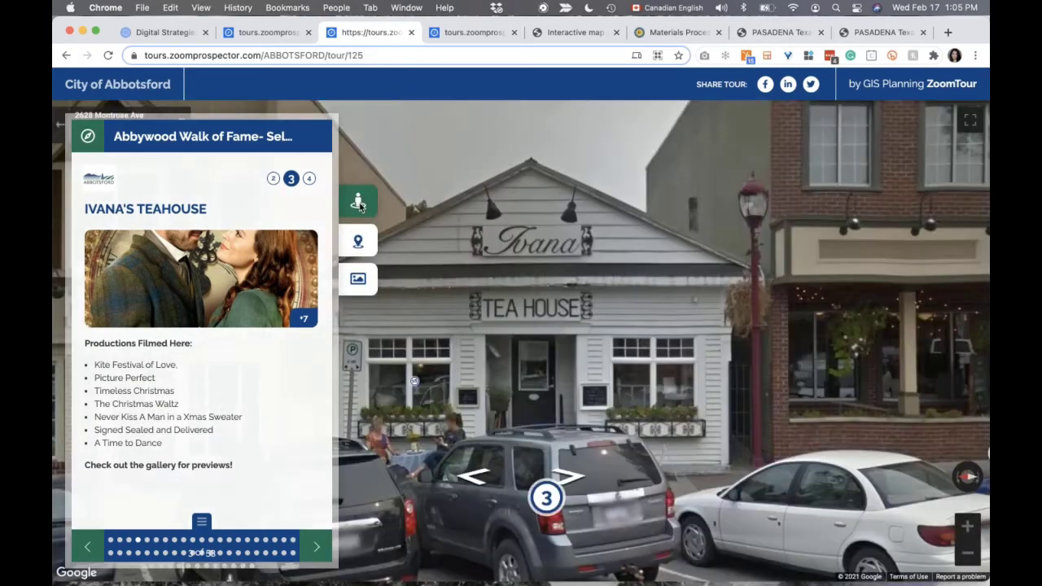
# Open the data view for stop 4, Duft and Co Bakehouse, and continue to stop 5, Tracycakes Bakery Cafe
pyautogui.click(317, 556)
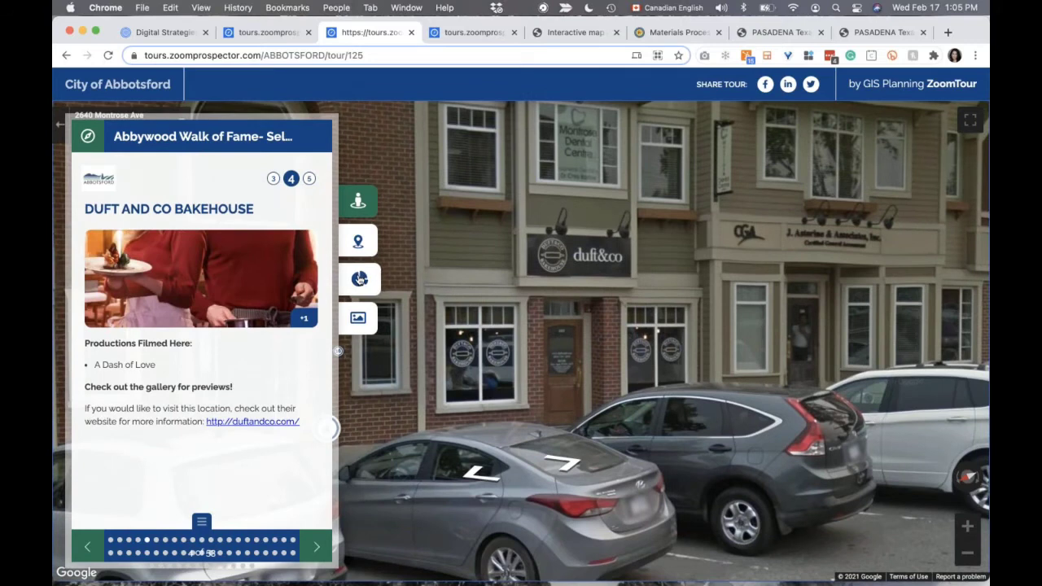
pyautogui.click(359, 279)
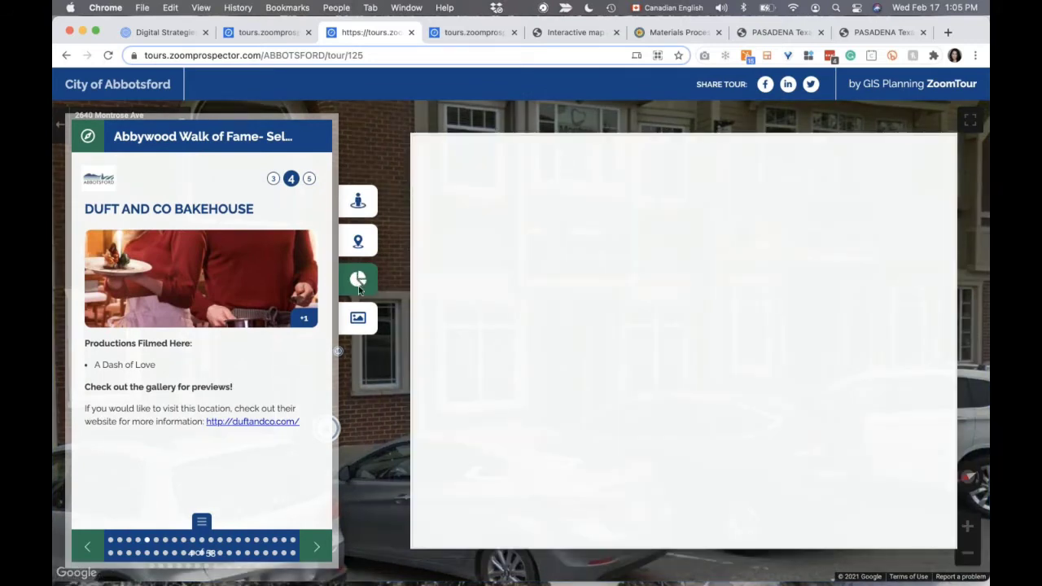
pyautogui.click(318, 548)
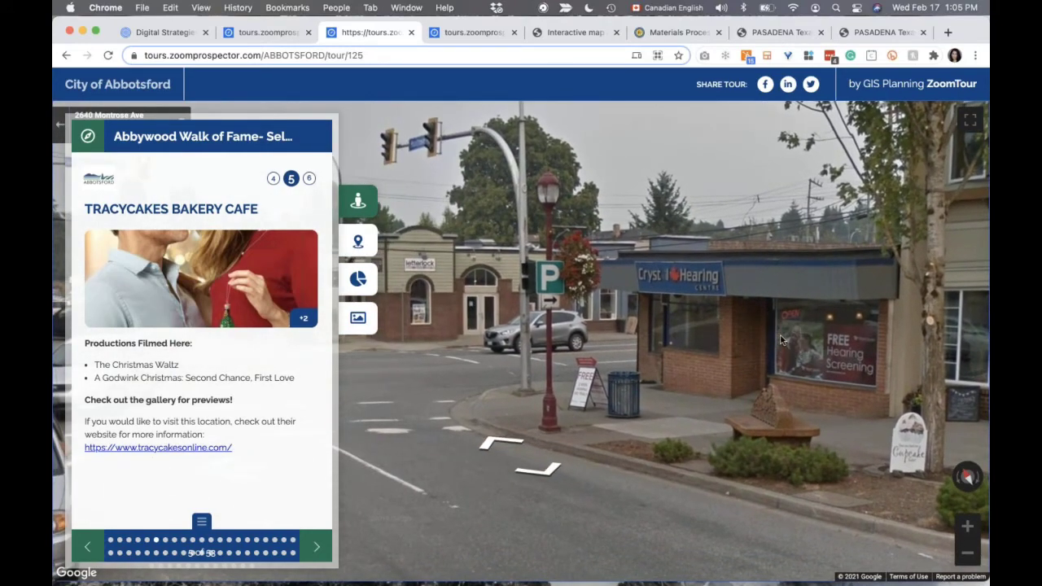
# Read the introduction to the Greater Yuma food processing tour and view the embedded website for its first stop, Sarah Farms
pyautogui.click(467, 37)
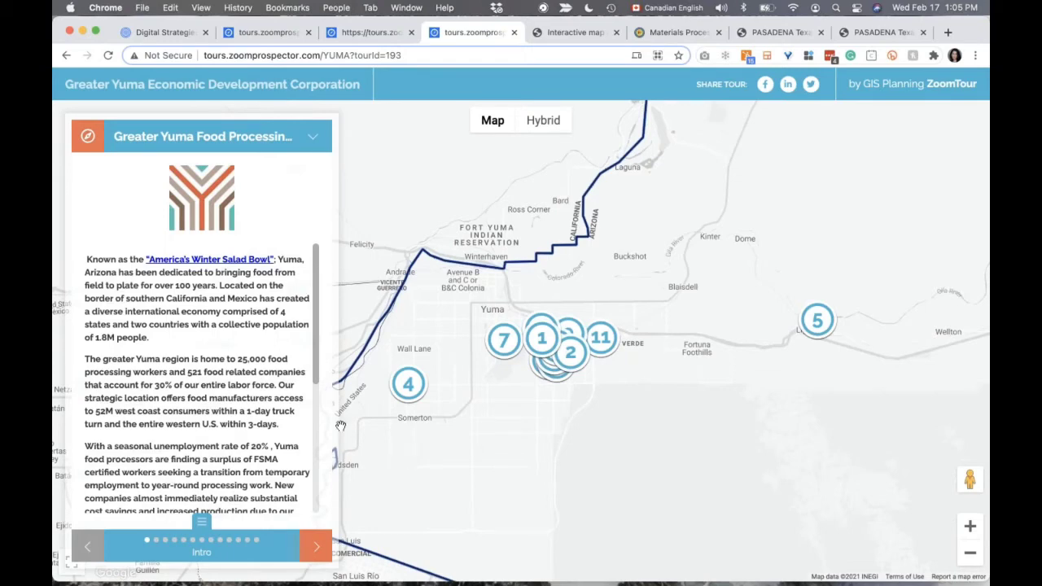
pyautogui.scroll(-6, 220, 388)
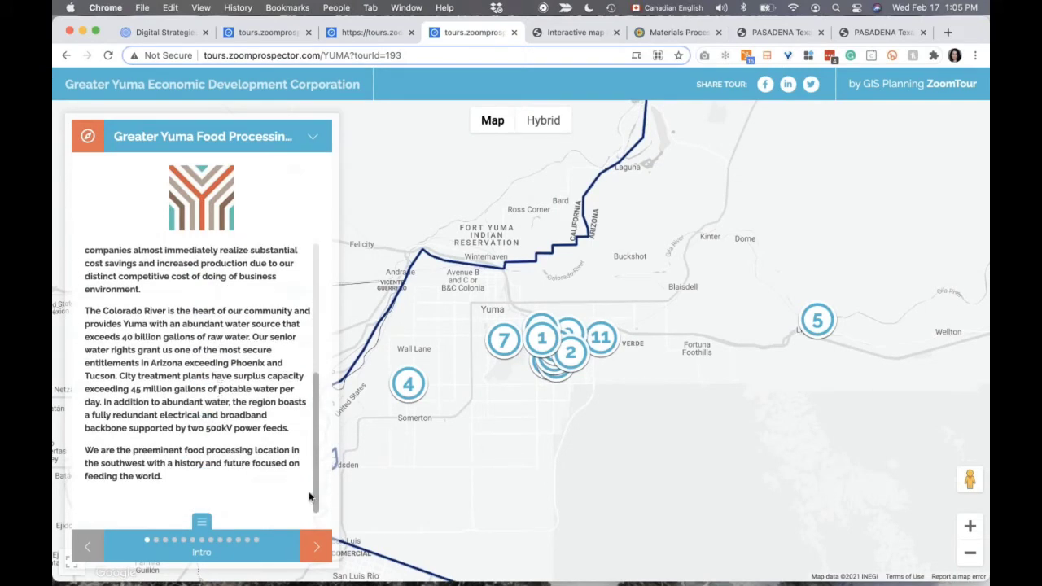
pyautogui.click(314, 550)
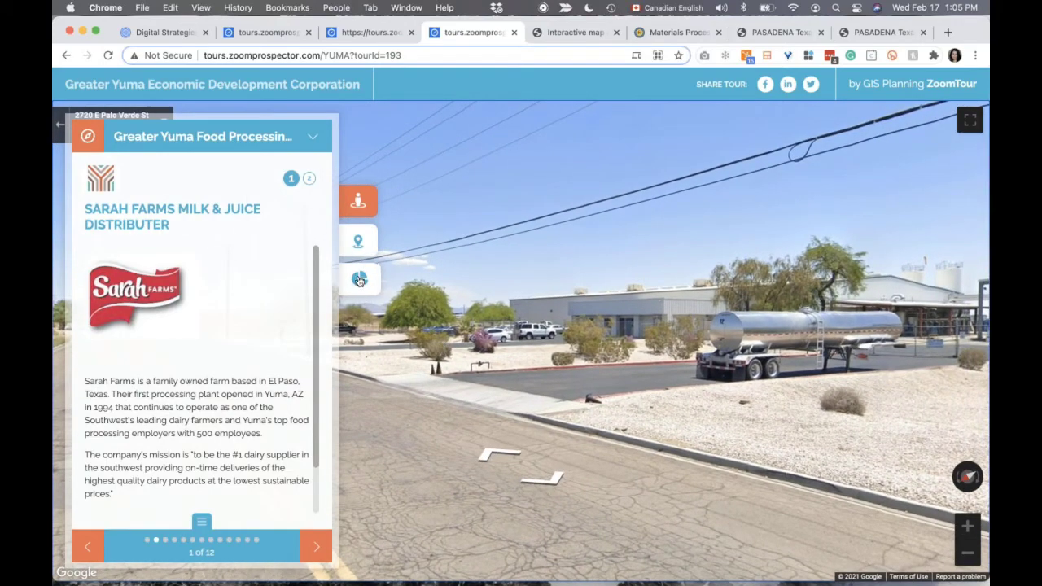
pyautogui.click(359, 278)
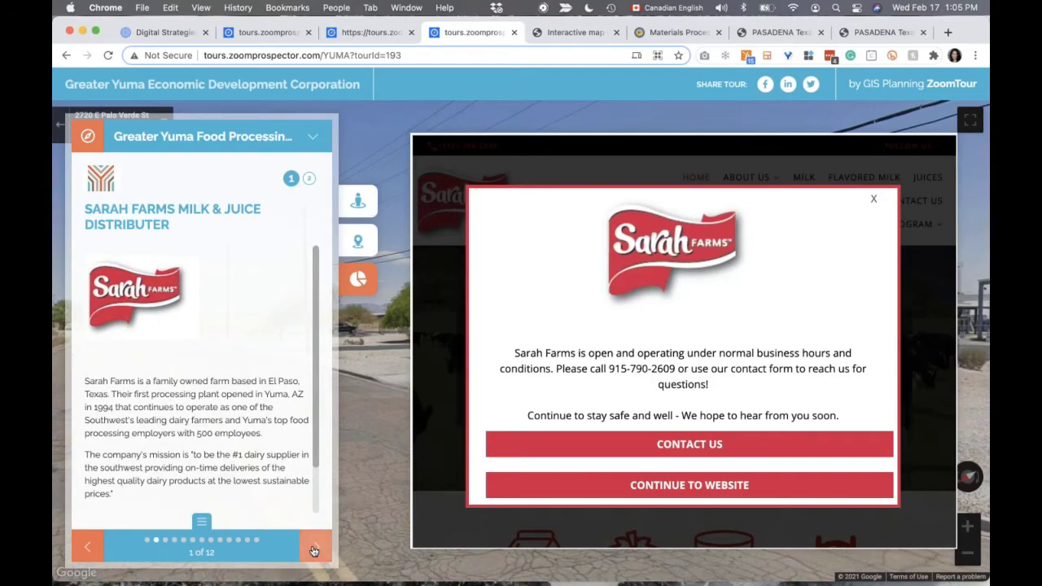
# Continue the Yuma tour to stop 5, JBS Five Rivers Cattle, looking around the street view at Nature Fresh Farms on the way
pyautogui.click(316, 547)
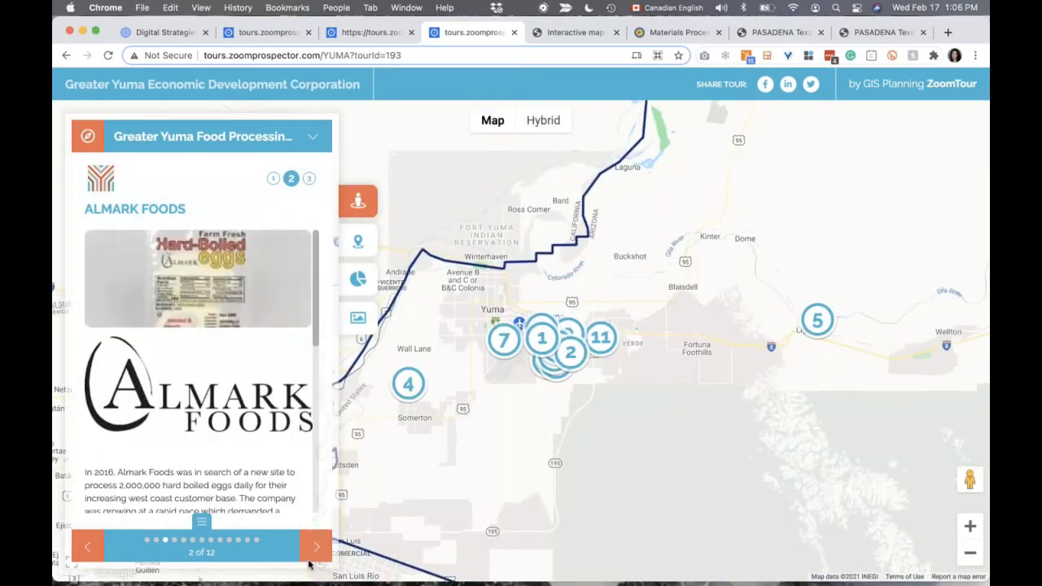
pyautogui.click(317, 551)
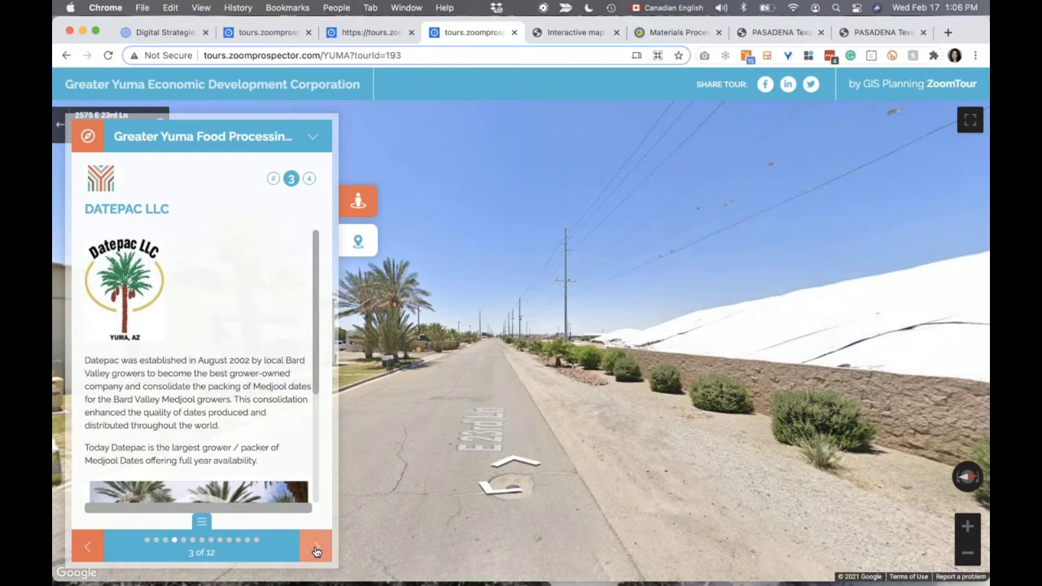
pyautogui.click(316, 551)
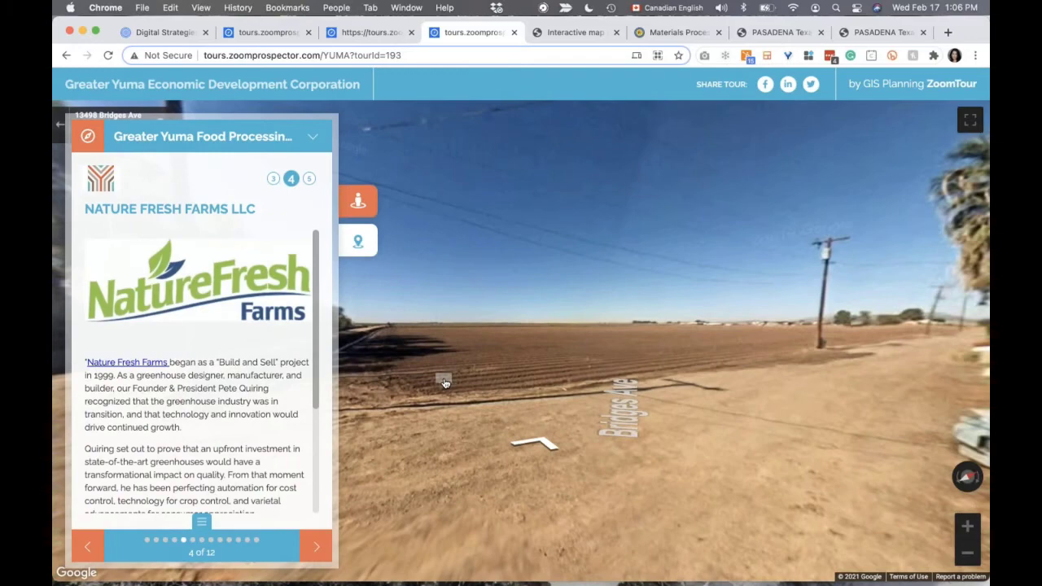
pyautogui.moveTo(445, 383); pyautogui.dragTo(976, 389)
pyautogui.click(588, 472)
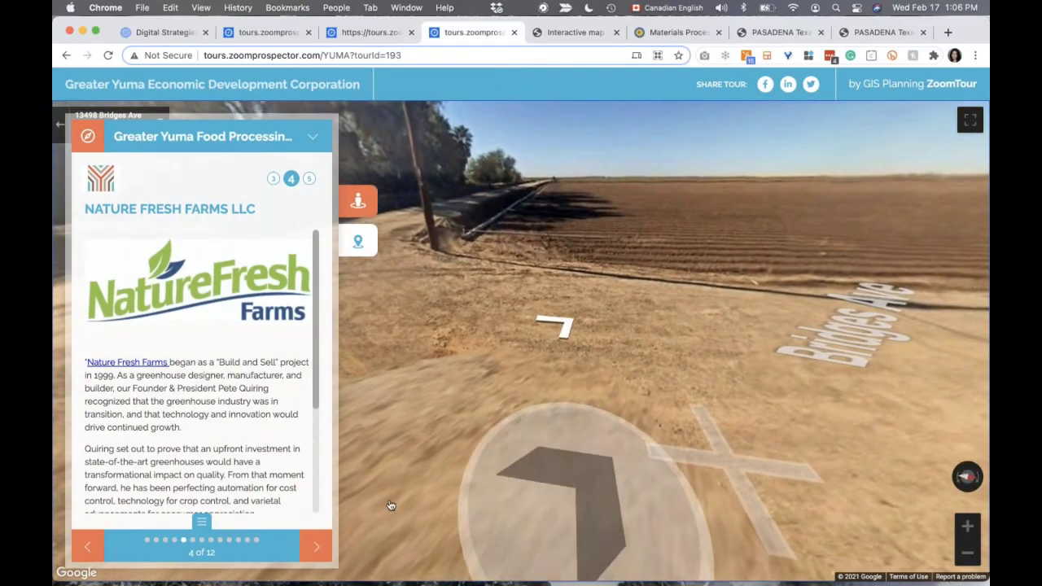
pyautogui.click(314, 556)
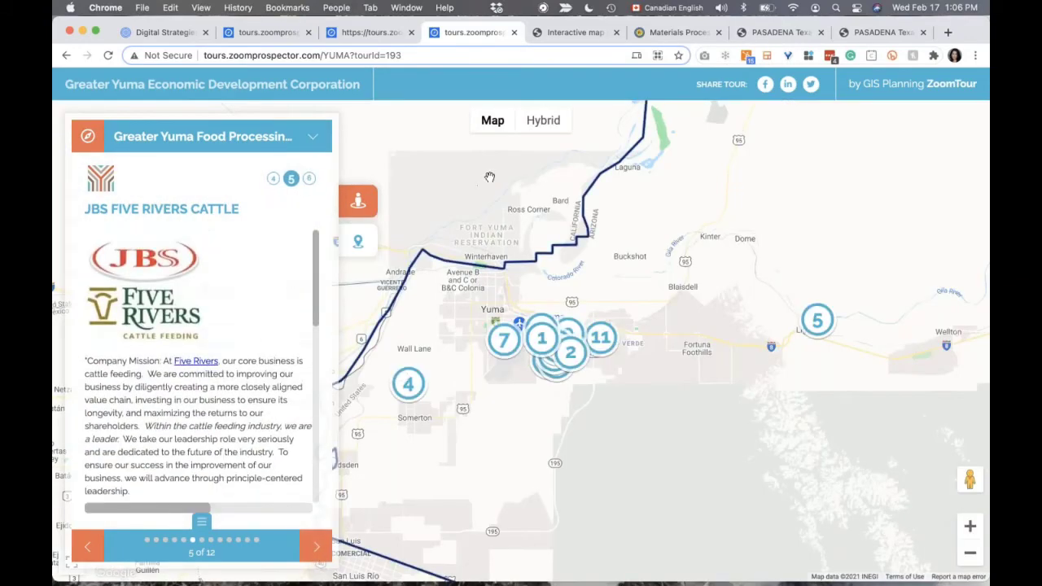
# Switch to the Fayette County business search and examine the mapped business locations within the county boundary
pyautogui.moveTo(491, 163)
pyautogui.click(576, 34)
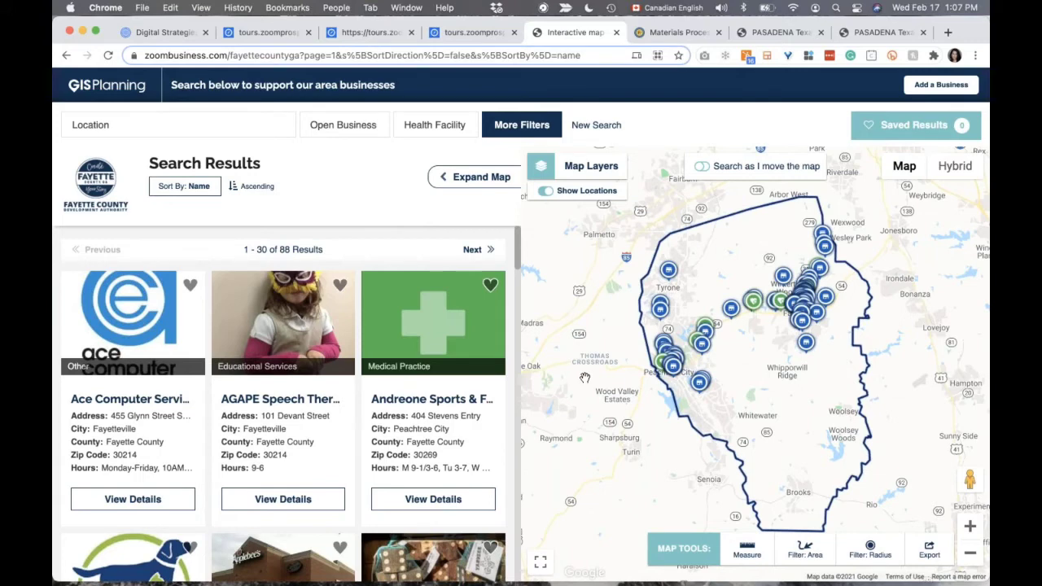
pyautogui.moveTo(664, 325); pyautogui.dragTo(601, 370)
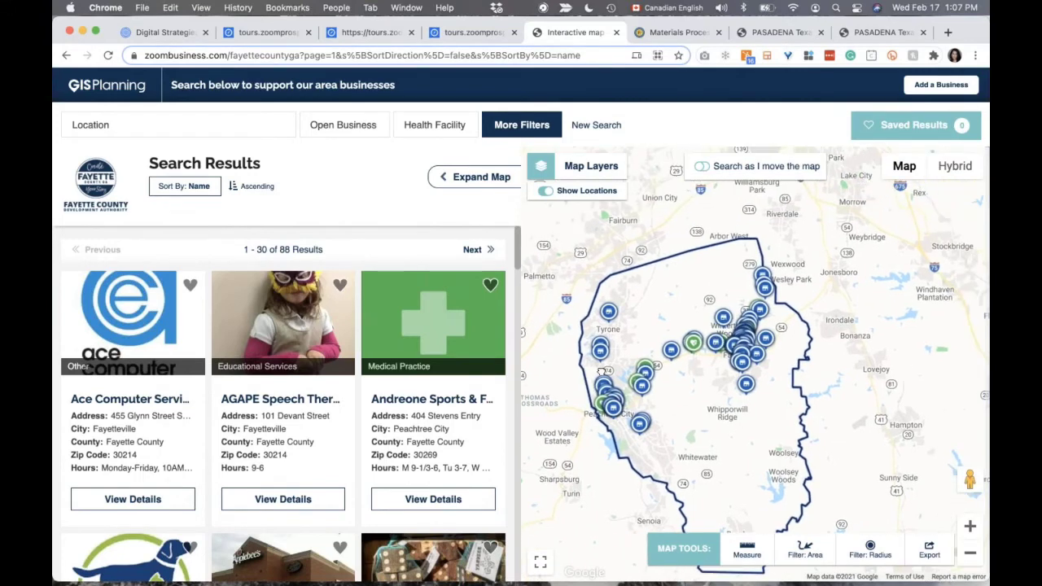
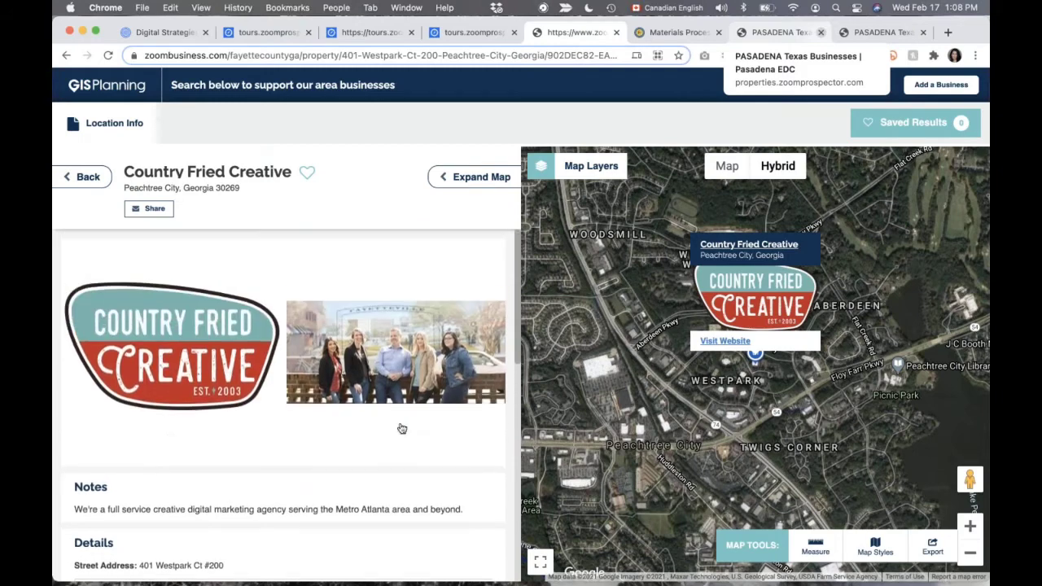
# Examine the Country Fried Creative listing's notes, business details and contact information
pyautogui.scroll(-2, 317, 481)
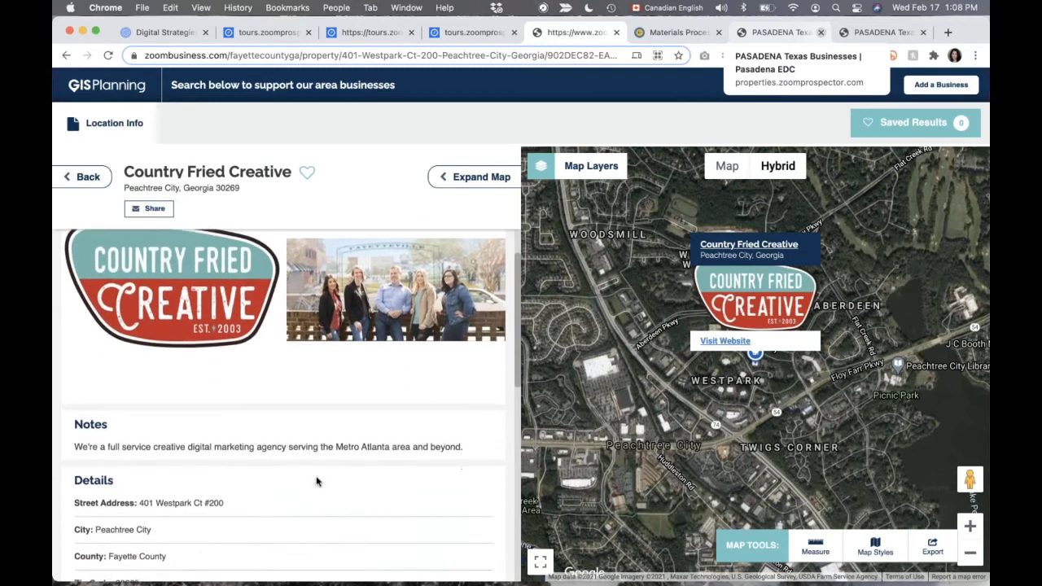
pyautogui.scroll(-3, 286, 450)
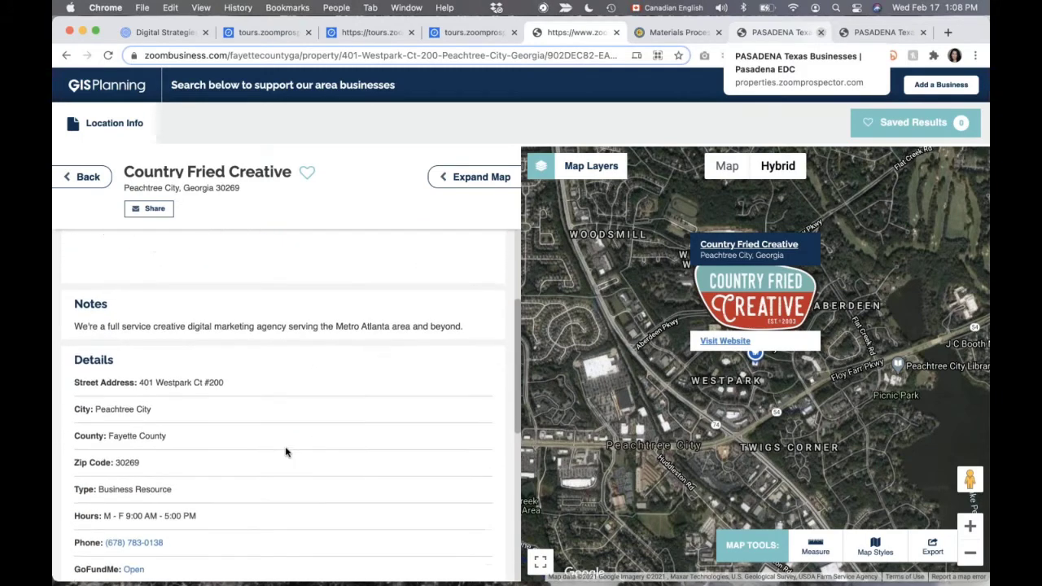
pyautogui.scroll(-2, 286, 450)
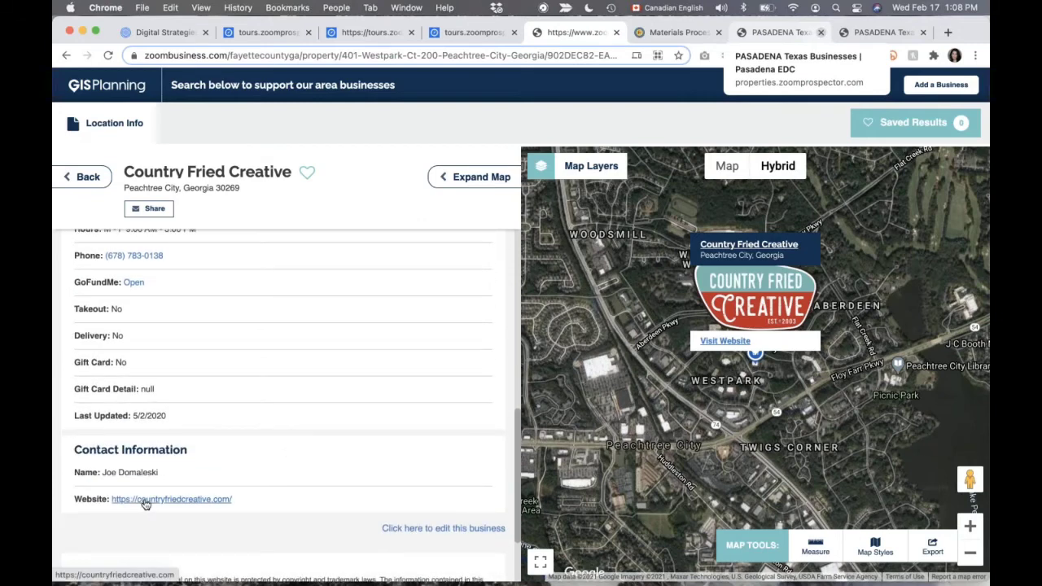
pyautogui.scroll(2, 245, 403)
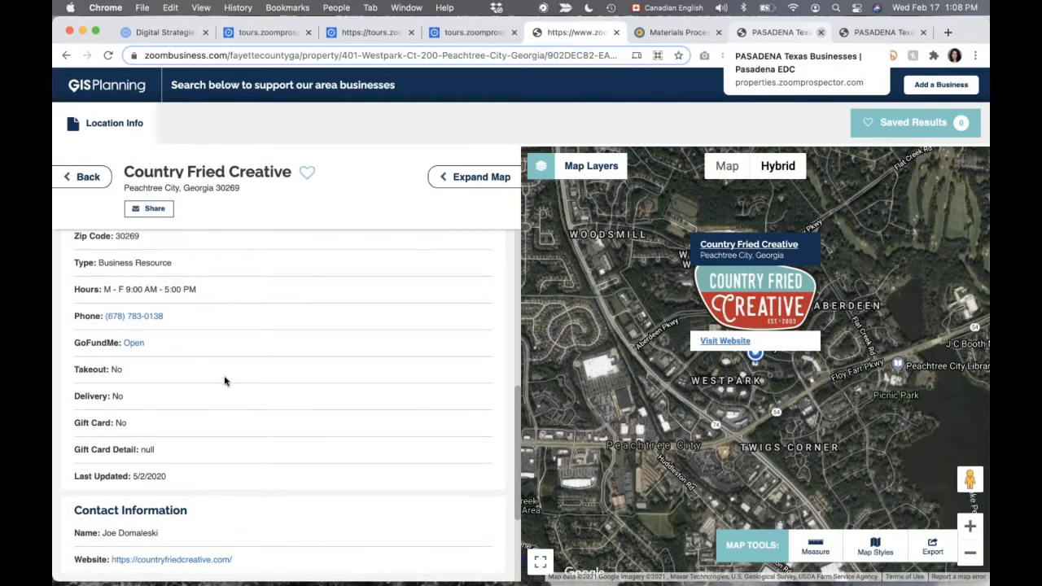
# Return from the Country Fried Creative listing to the Fayette County search results and browse the business cards
pyautogui.scroll(3, 231, 387)
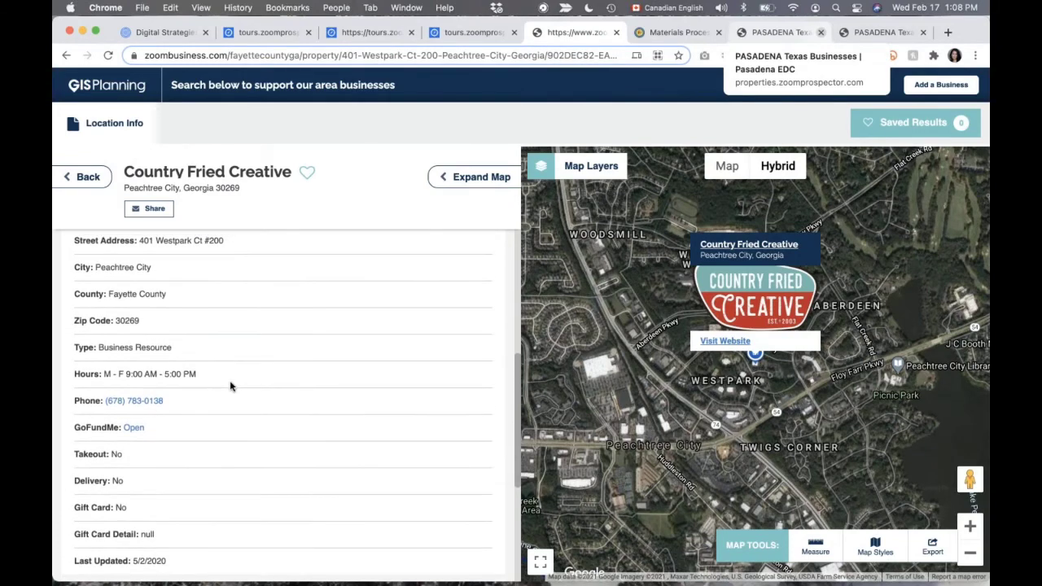
pyautogui.scroll(10, 230, 387)
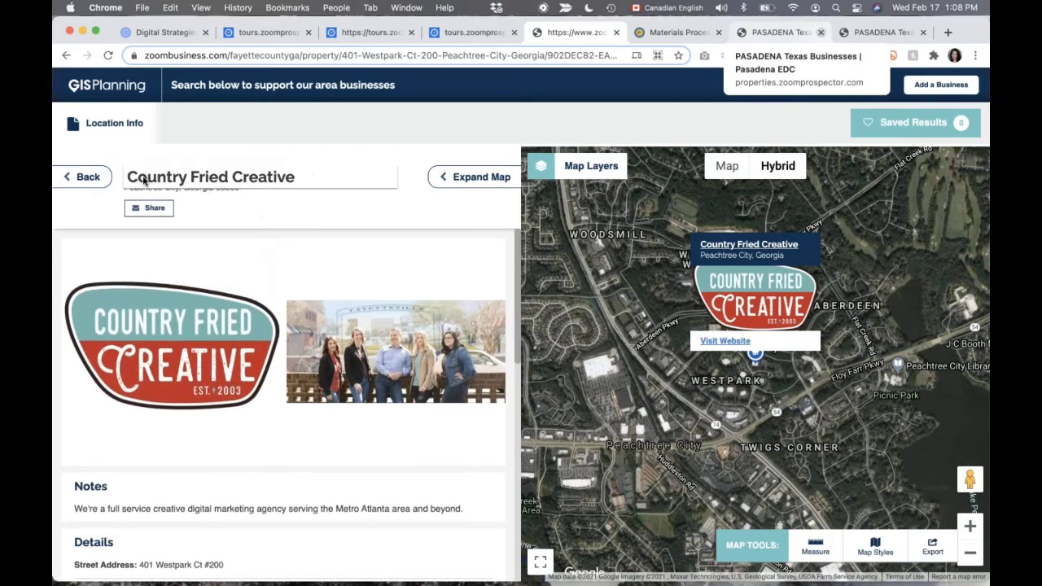
pyautogui.click(79, 178)
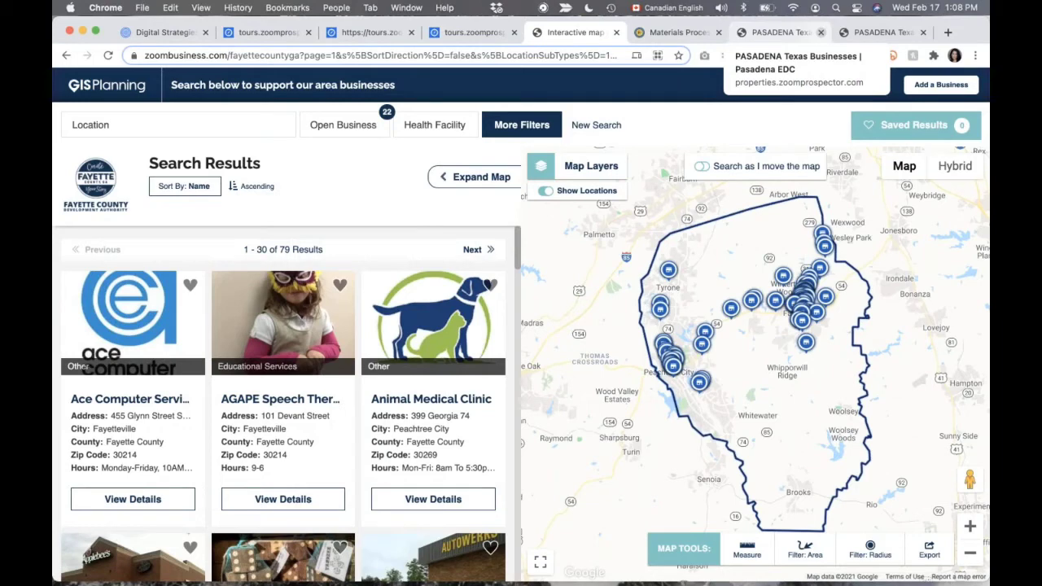
pyautogui.scroll(-2, 371, 344)
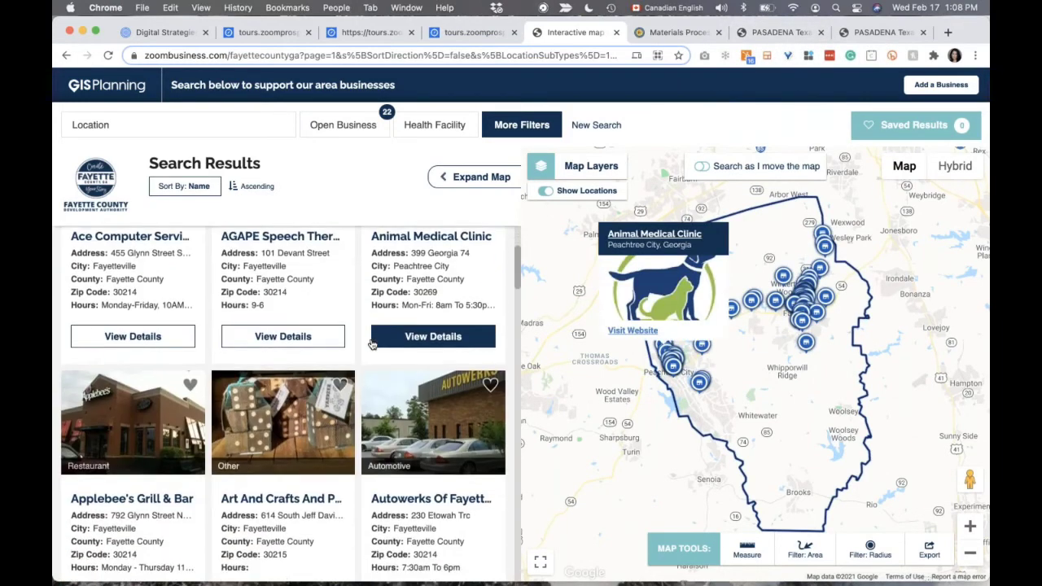
pyautogui.scroll(-2, 371, 344)
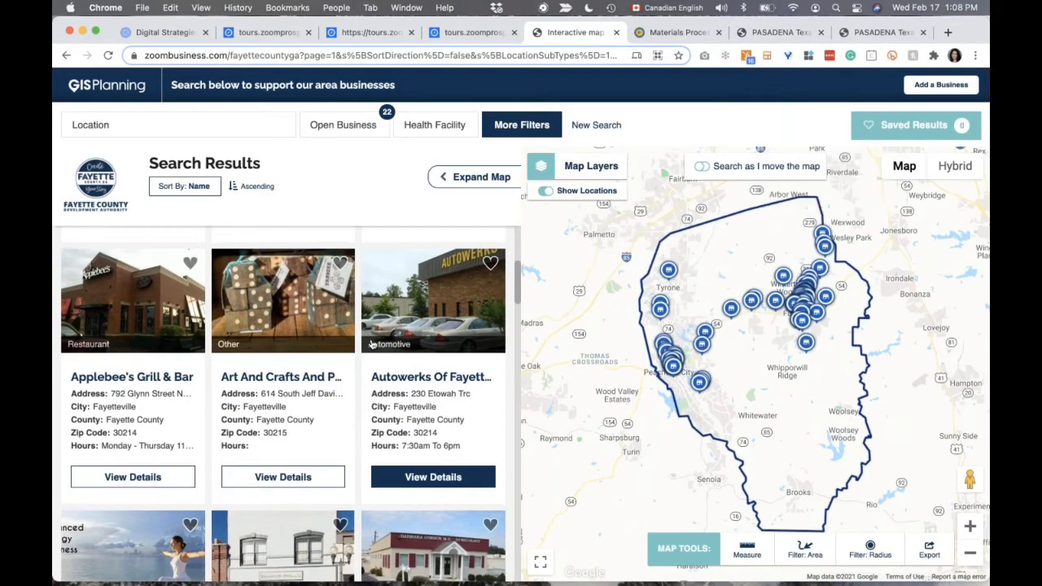
pyautogui.scroll(-2, 371, 345)
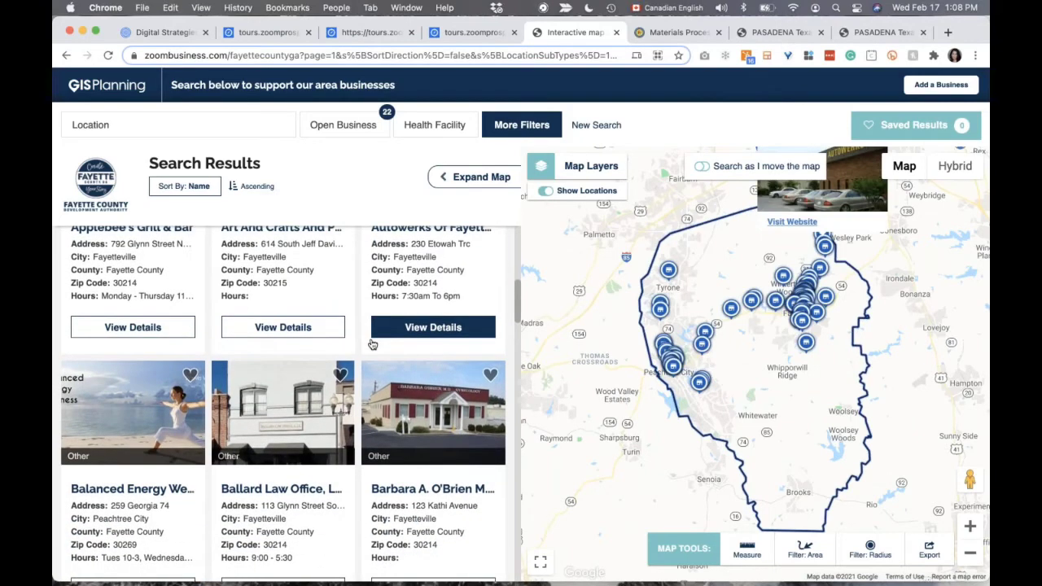
# View the Health Facility filter options, then close them and return to the first business cards in the results
pyautogui.click(433, 126)
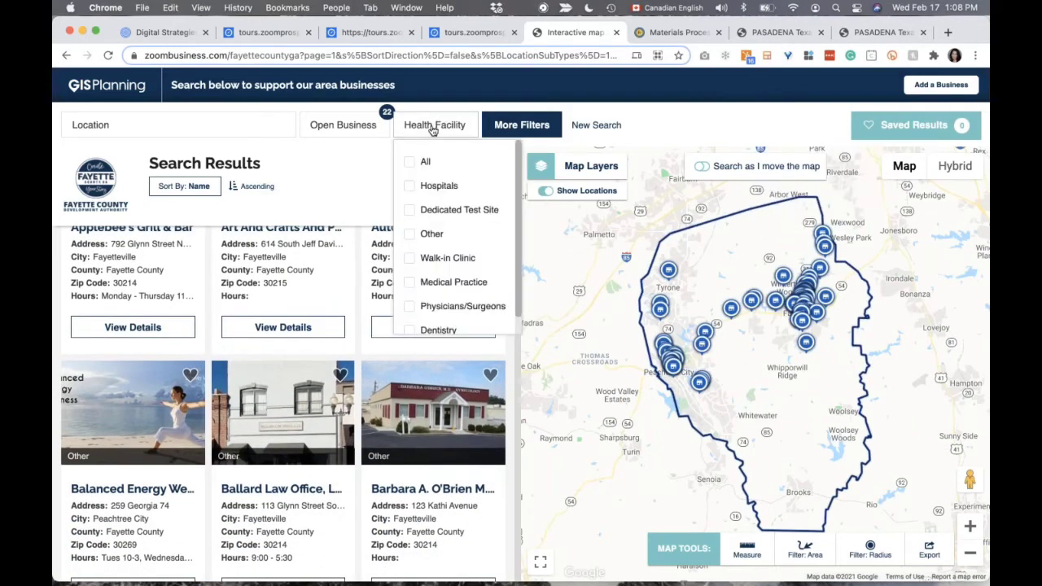
pyautogui.click(329, 187)
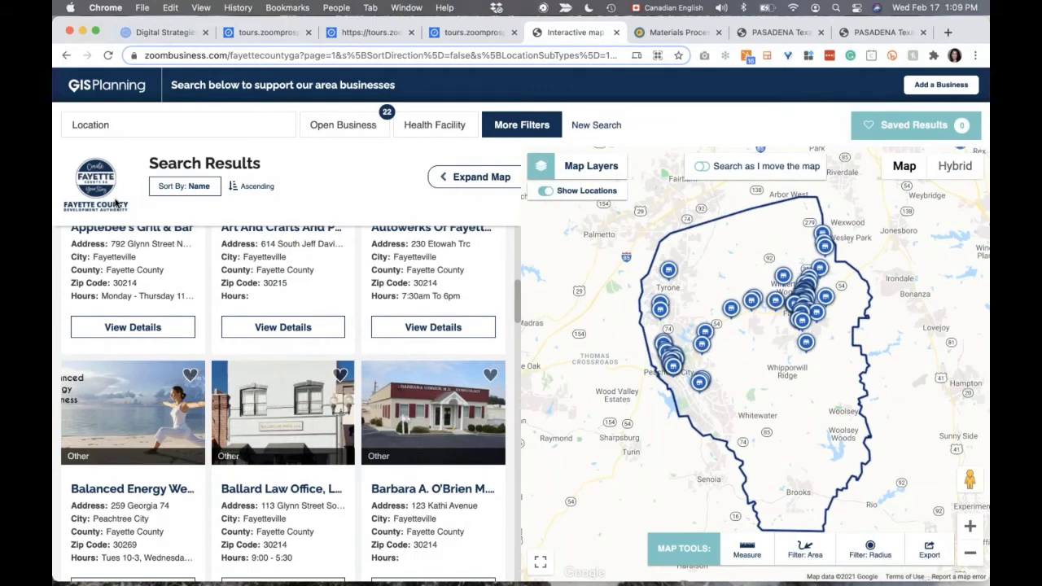
pyautogui.moveTo(245, 304)
pyautogui.scroll(2, 244, 304)
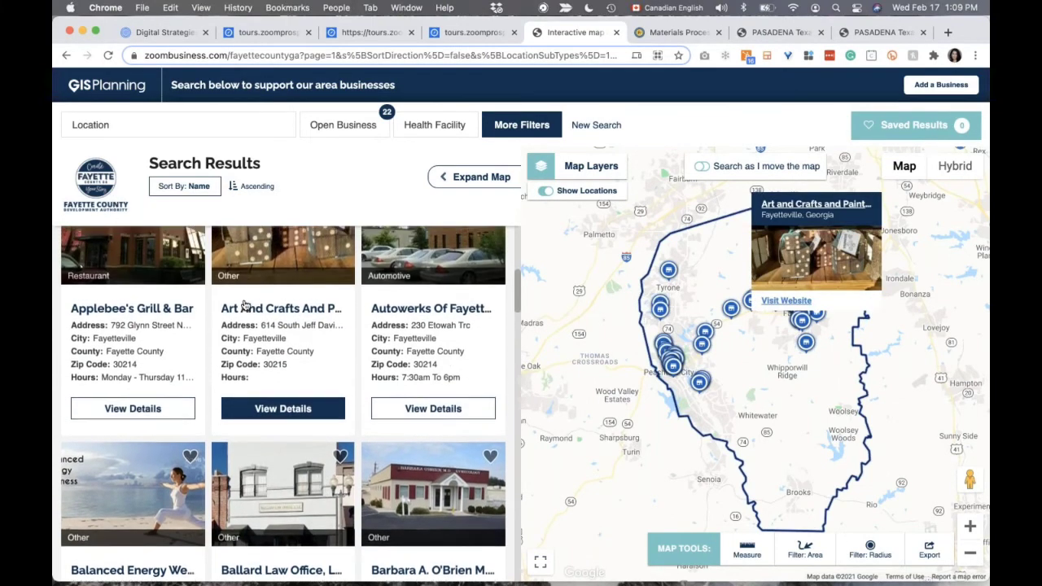
pyautogui.scroll(4, 244, 304)
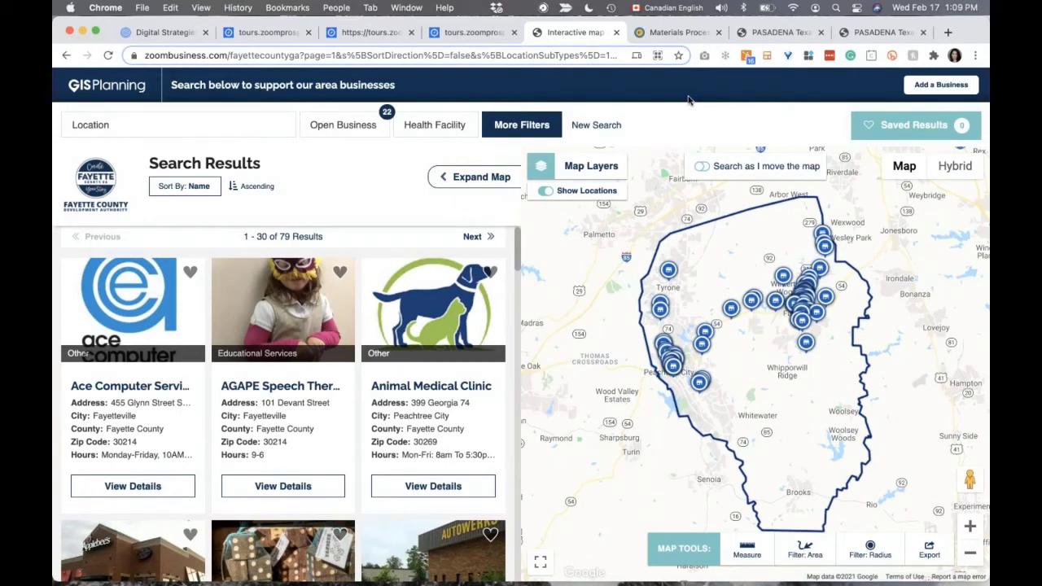
# Switch to the Choctaw Nation Materials Processing & Remanufacturing page and examine its introduction and key industries list
pyautogui.click(690, 35)
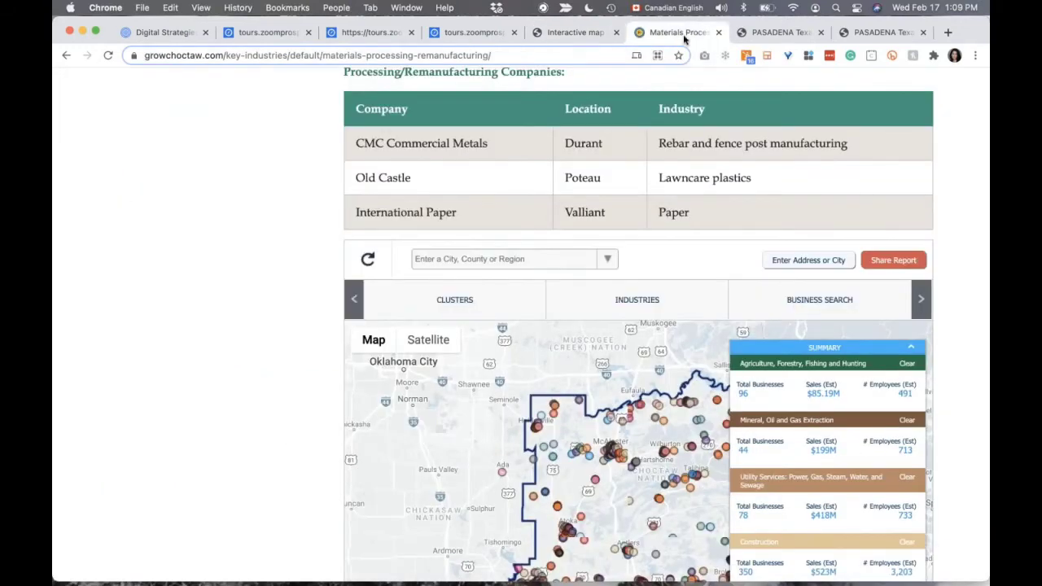
pyautogui.scroll(5, 196, 324)
pyautogui.scroll(4, 195, 324)
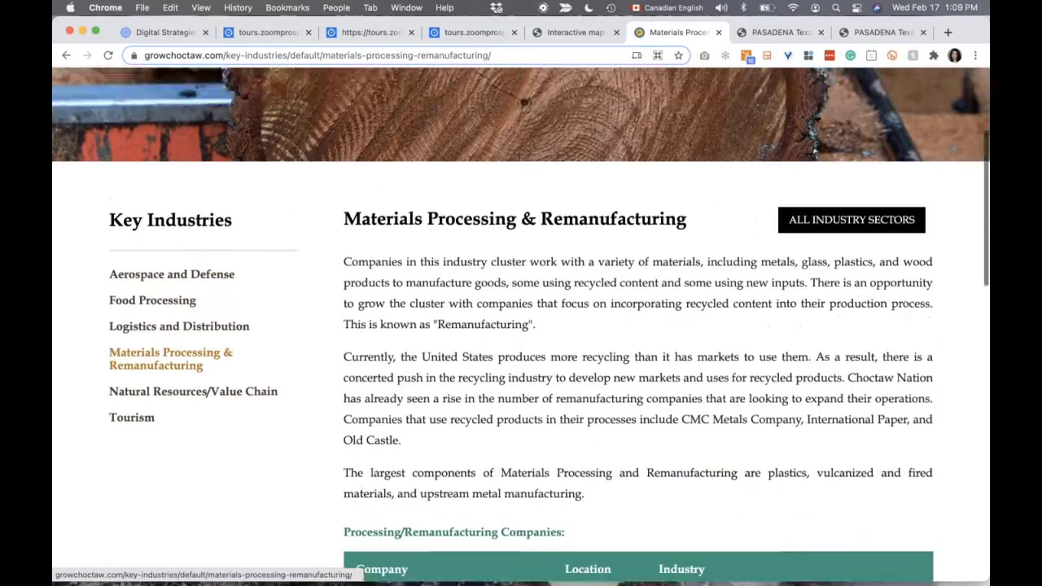
pyautogui.scroll(-3, 195, 301)
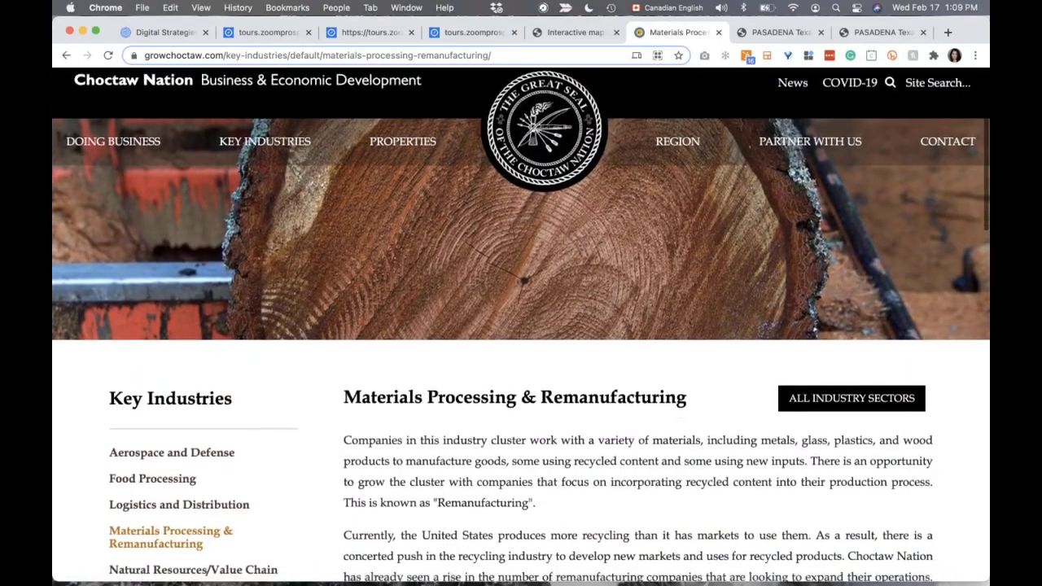
pyautogui.scroll(-3, 179, 299)
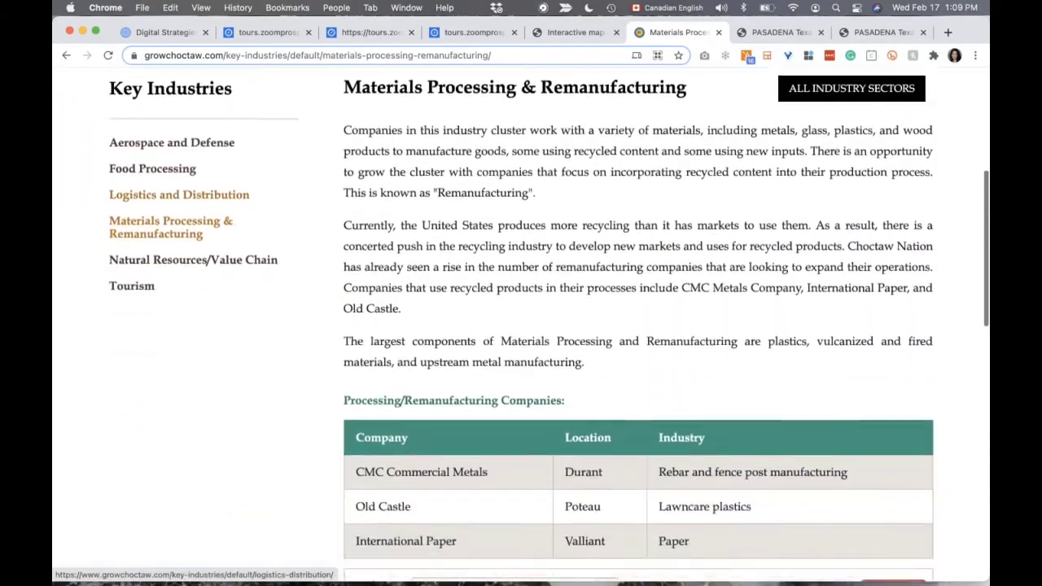
pyautogui.scroll(2, 180, 300)
pyautogui.scroll(1, 195, 321)
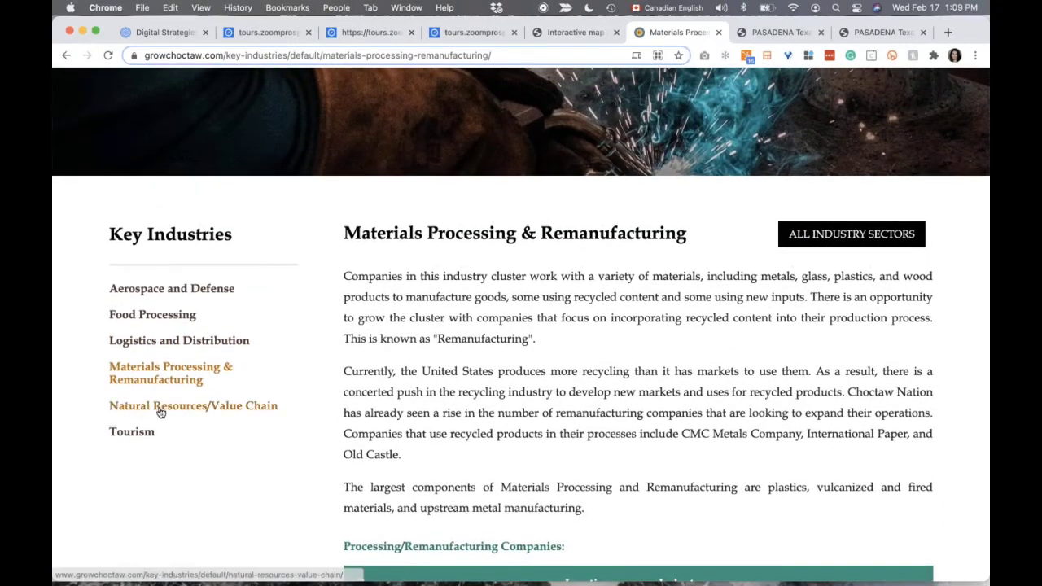
pyautogui.scroll(-1, 163, 412)
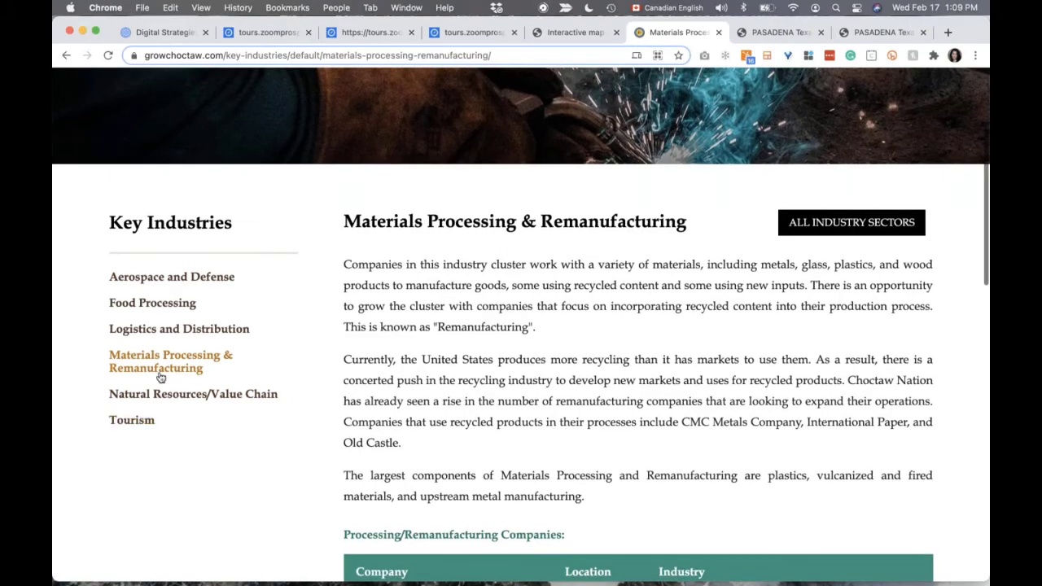
# Examine the Materials Processing & Remanufacturing page's company table and its embedded business map with industry summary
pyautogui.scroll(-3, 186, 452)
pyautogui.scroll(-4, 185, 453)
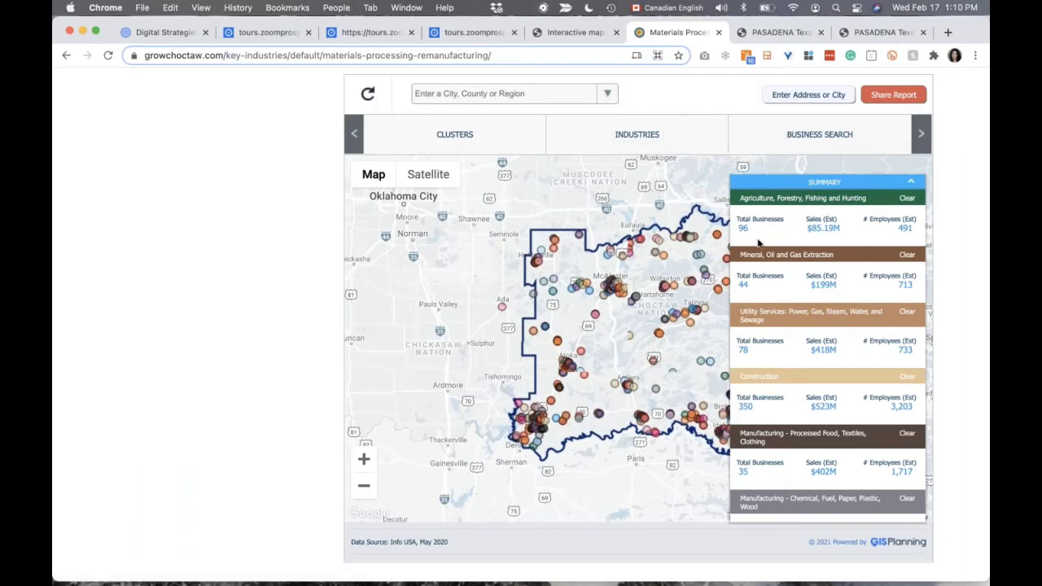
pyautogui.scroll(3, 757, 242)
pyautogui.scroll(5, 757, 242)
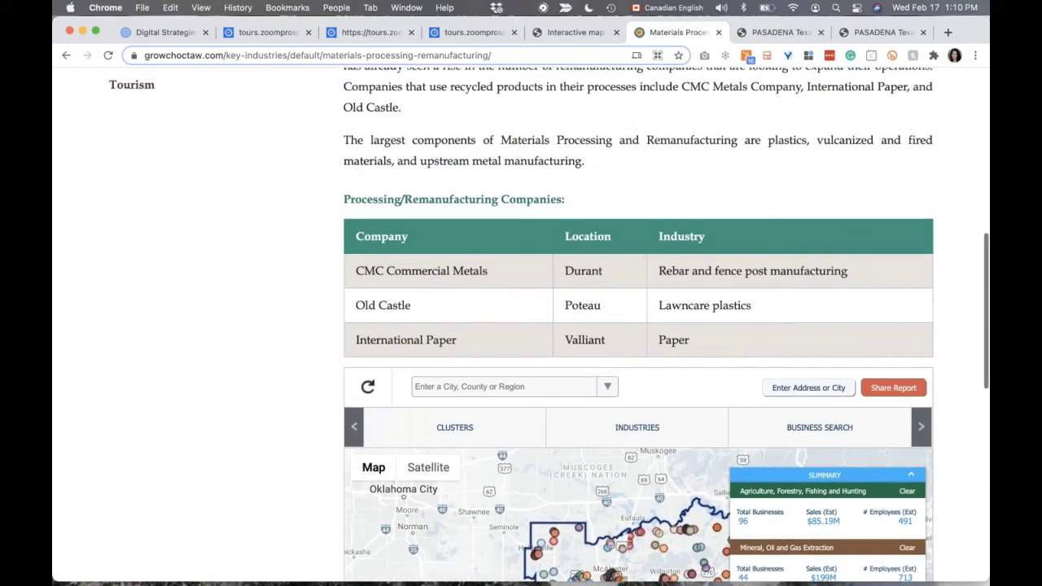
pyautogui.scroll(5, 177, 346)
pyautogui.scroll(3, 177, 346)
pyautogui.scroll(-2, 177, 346)
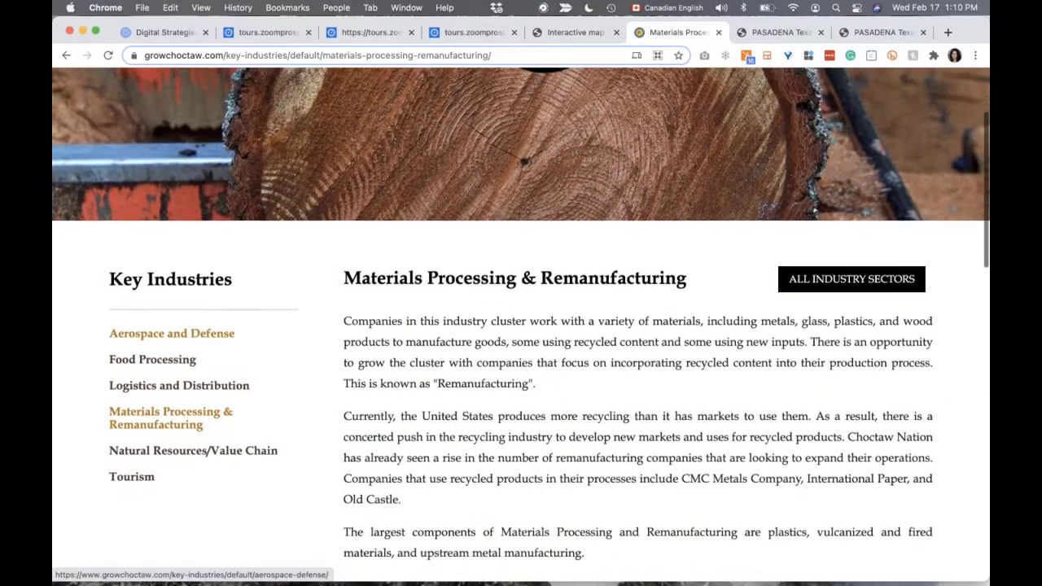
pyautogui.scroll(-10, 139, 311)
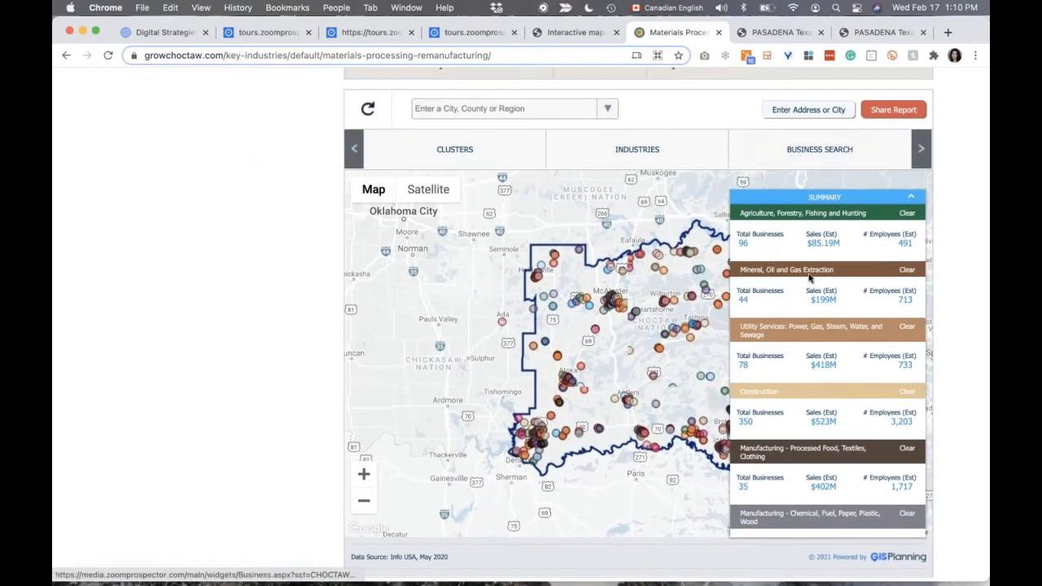
# View details of several mapped Choctaw Nation businesses, including Jack's Grocery, L & N Bridge Llc and Premier-U.S. Cellular Authorized Agent
pyautogui.click(578, 301)
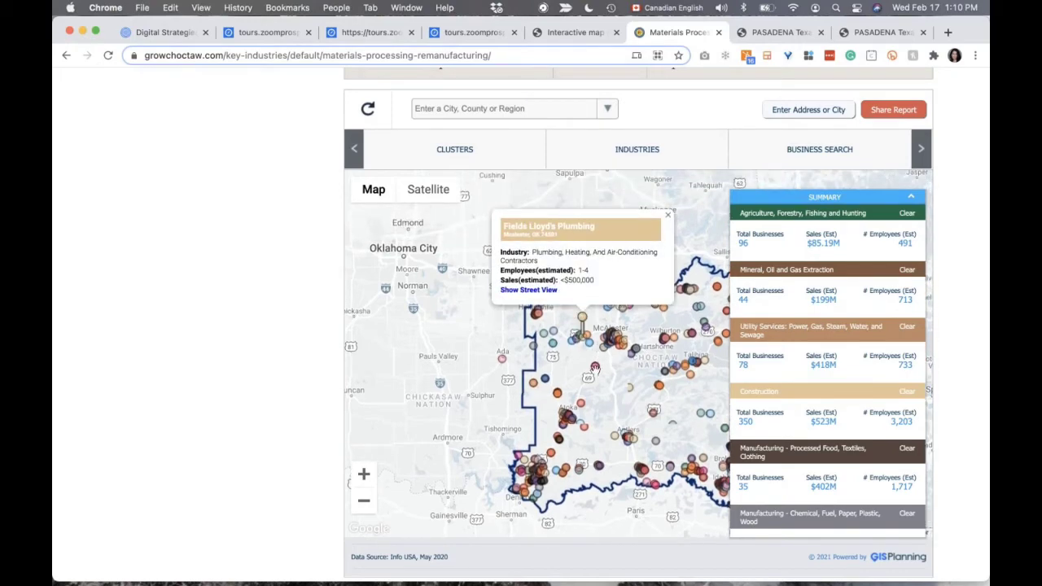
pyautogui.click(579, 402)
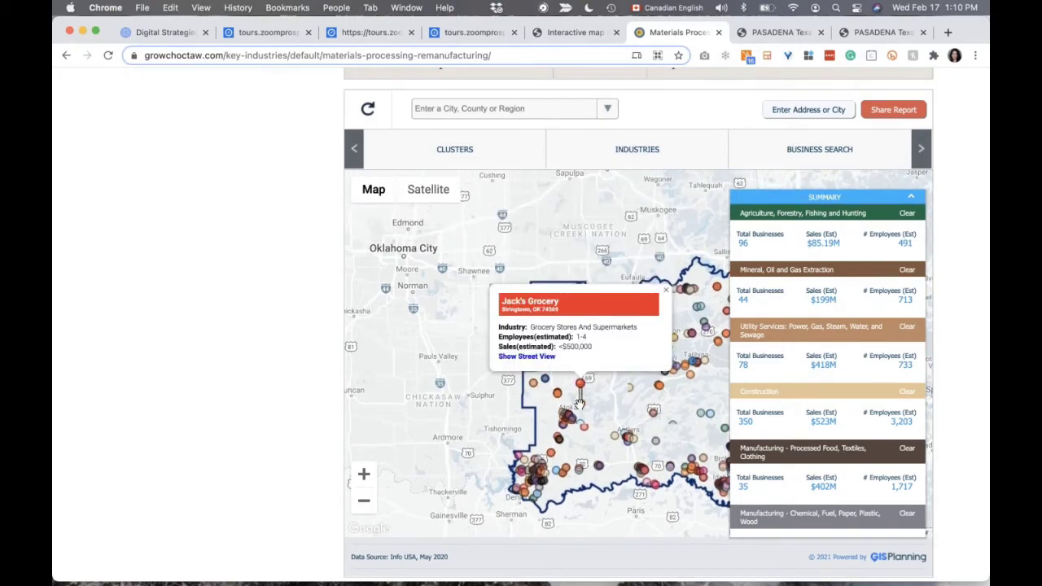
pyautogui.click(632, 435)
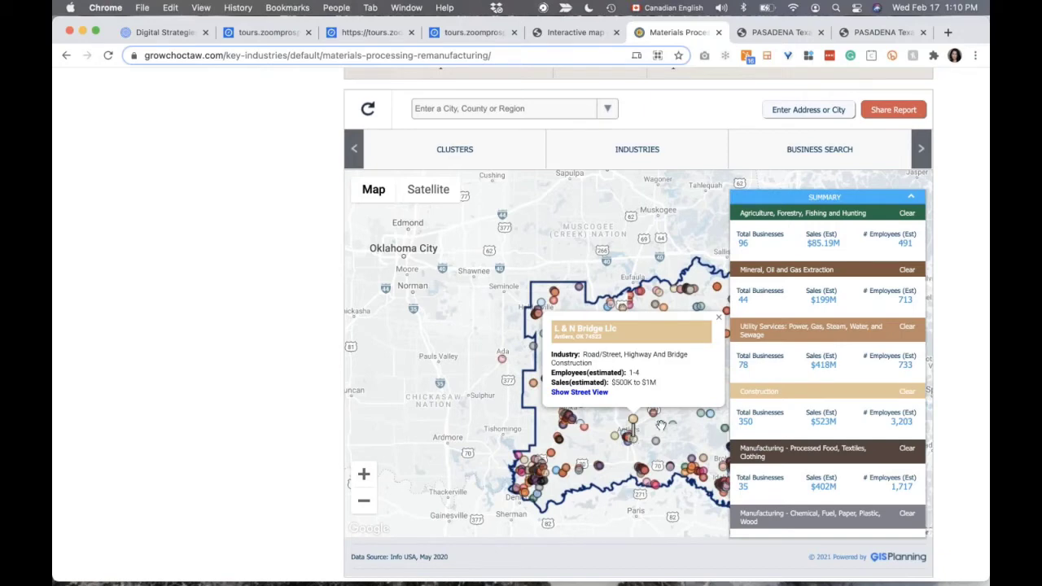
pyautogui.click(364, 474)
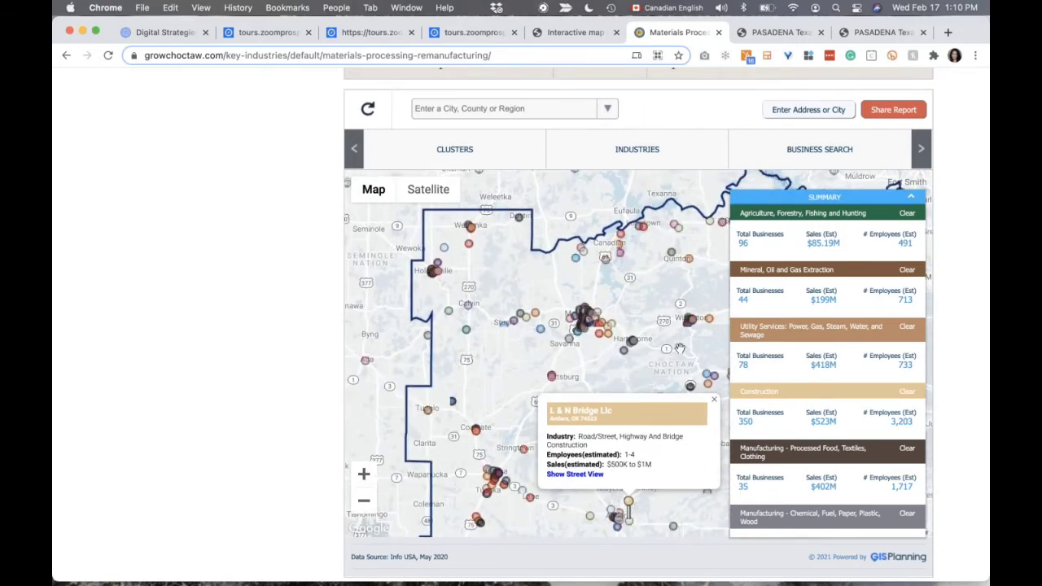
pyautogui.click(586, 314)
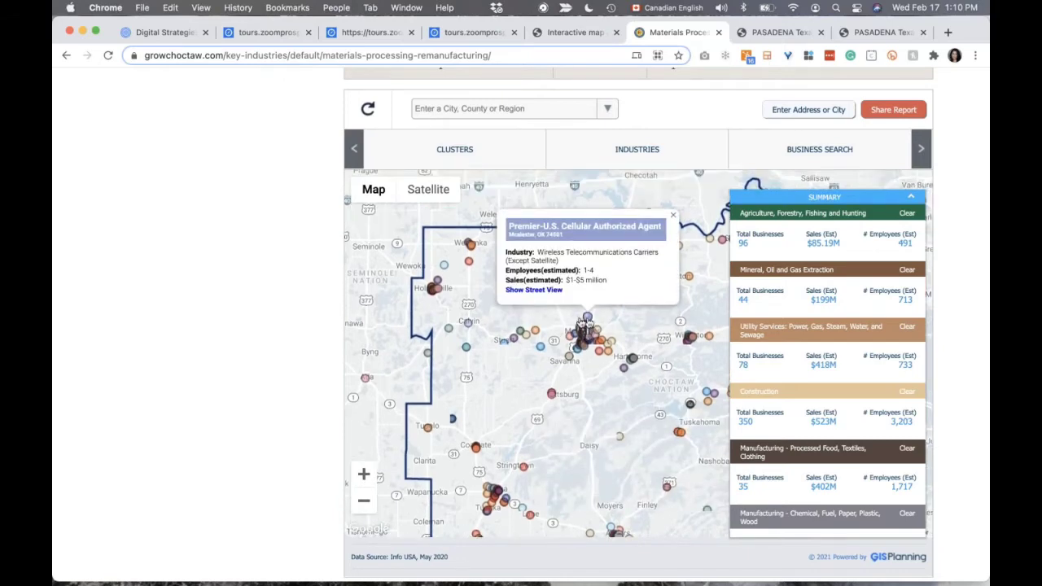
# Open the Logistics and Distribution page from the Choctaw Nation key industries list
pyautogui.scroll(-2, 286, 361)
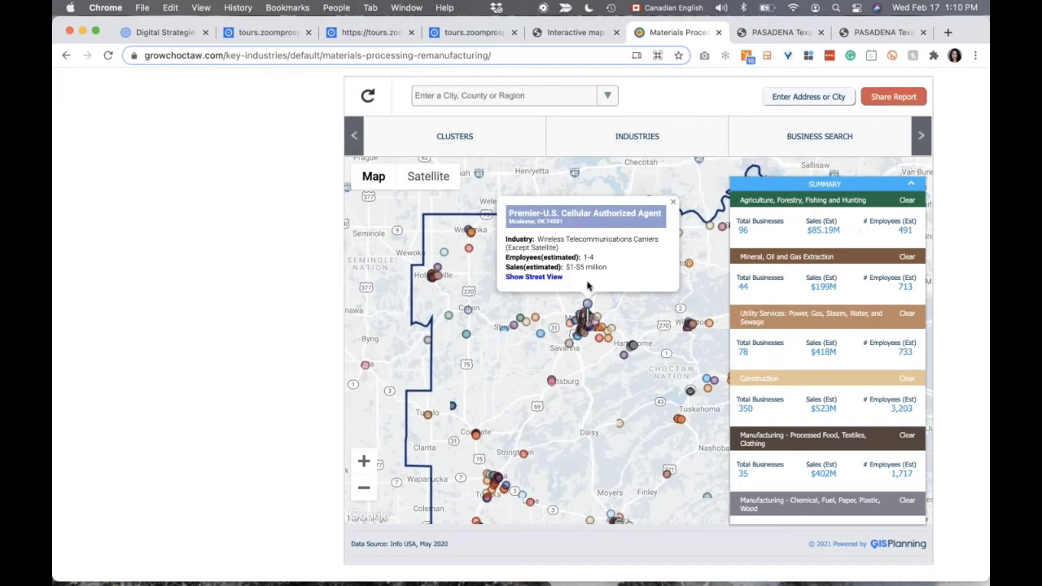
pyautogui.scroll(10, 204, 279)
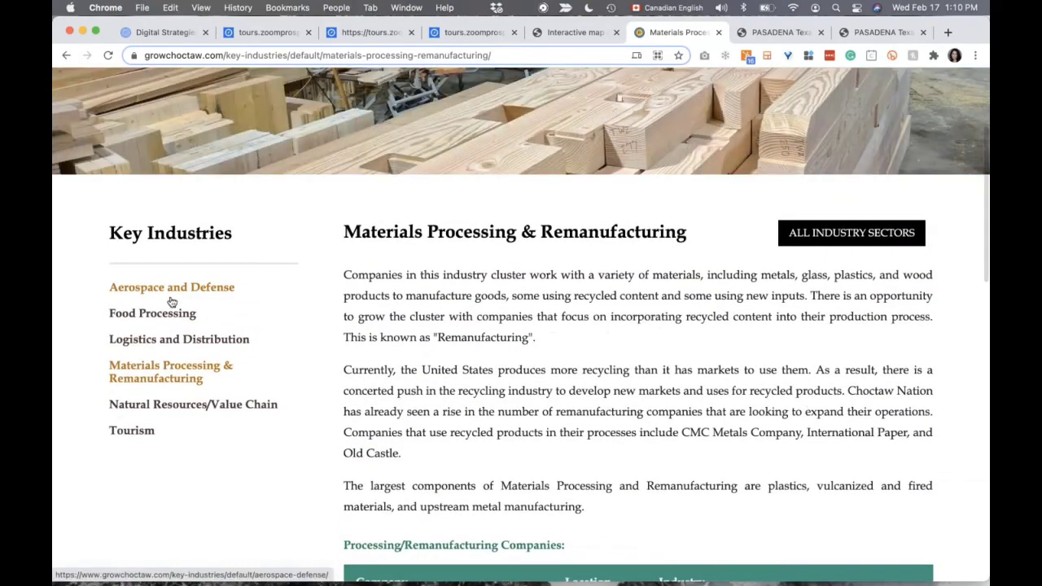
pyautogui.click(148, 346)
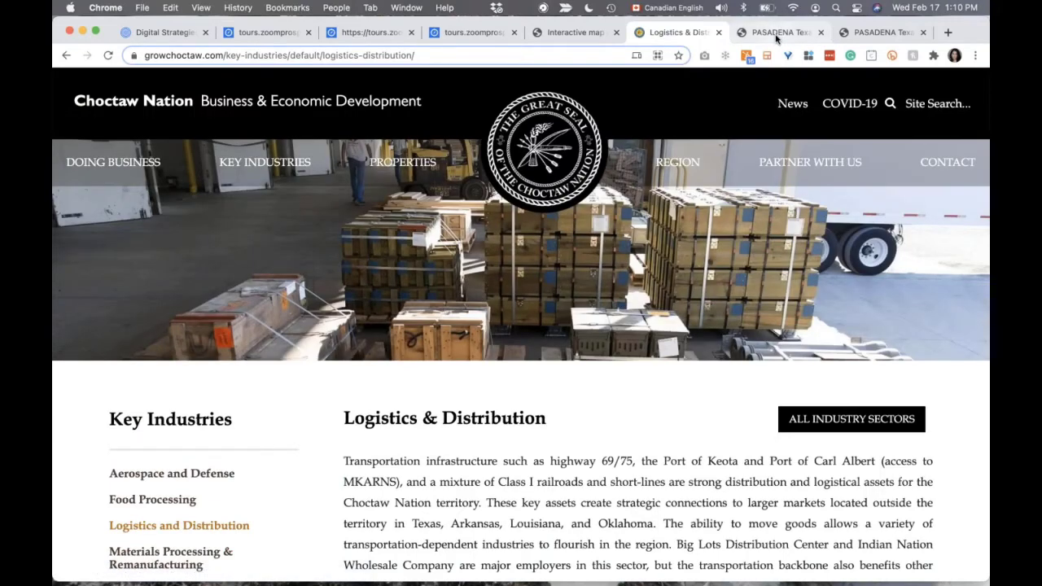
# Switch to the Pasadena, Texas Business Report, review its industry table and inspect the Fairway Centre II business on the enlarged map
pyautogui.click(776, 34)
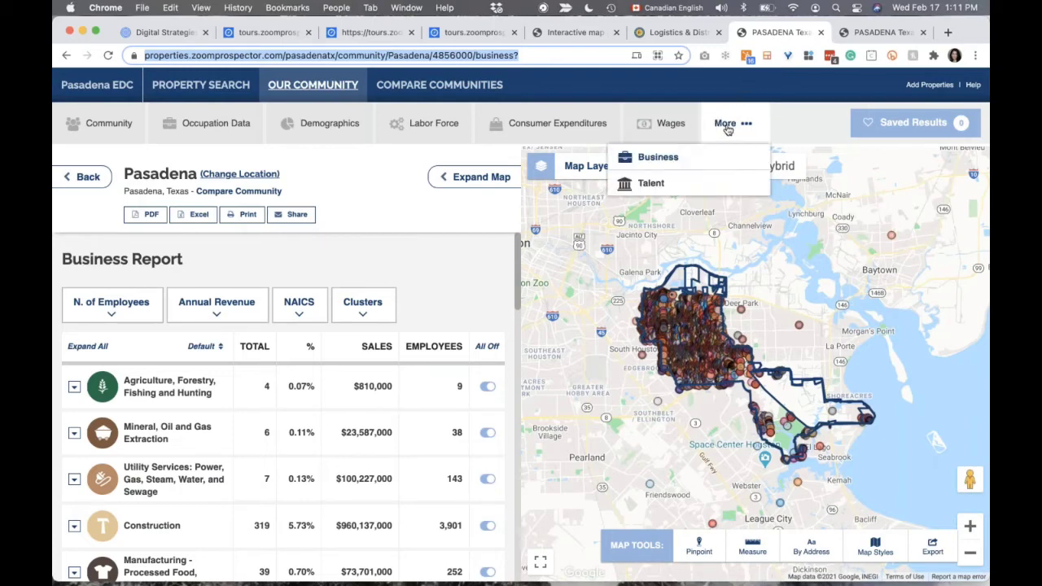
pyautogui.moveTo(730, 136)
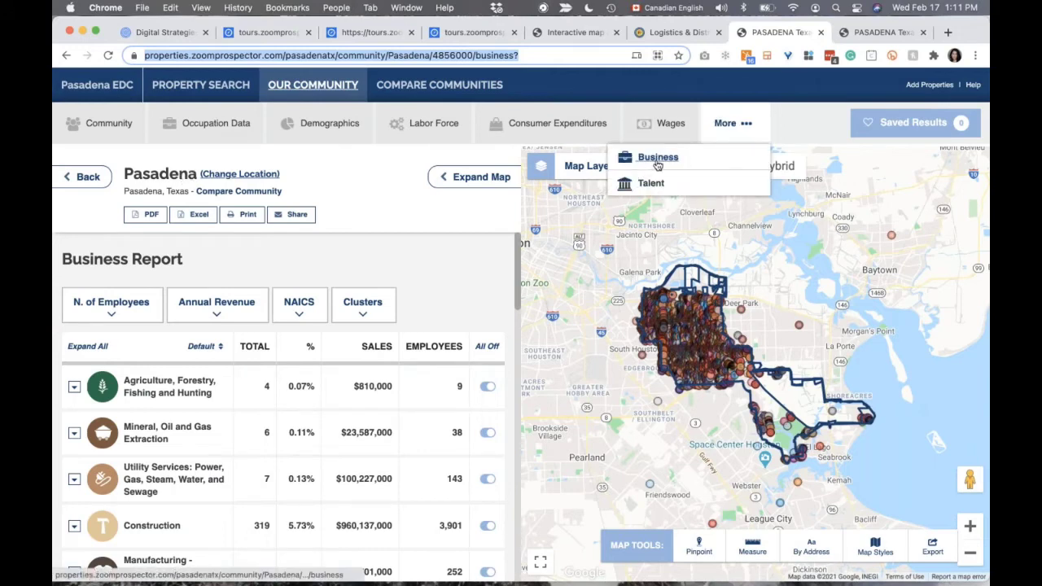
pyautogui.scroll(-2, 461, 298)
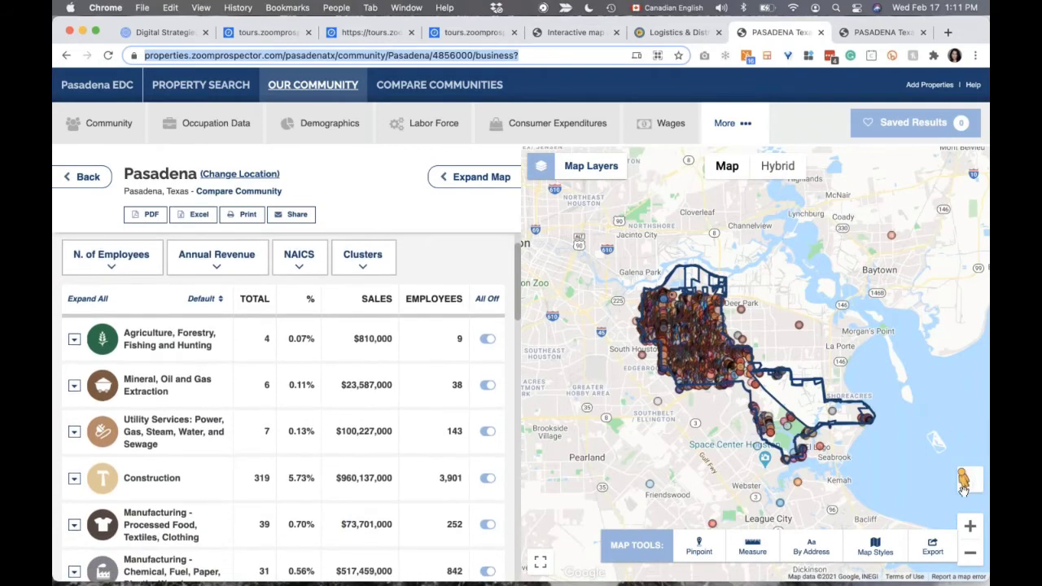
pyautogui.click(969, 526)
pyautogui.click(969, 526)
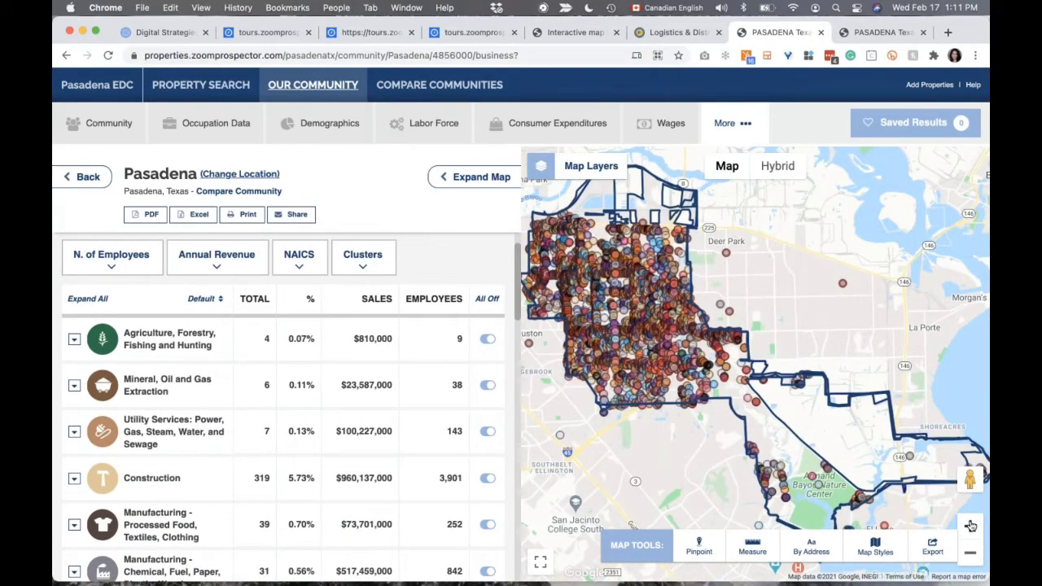
pyautogui.moveTo(676, 359)
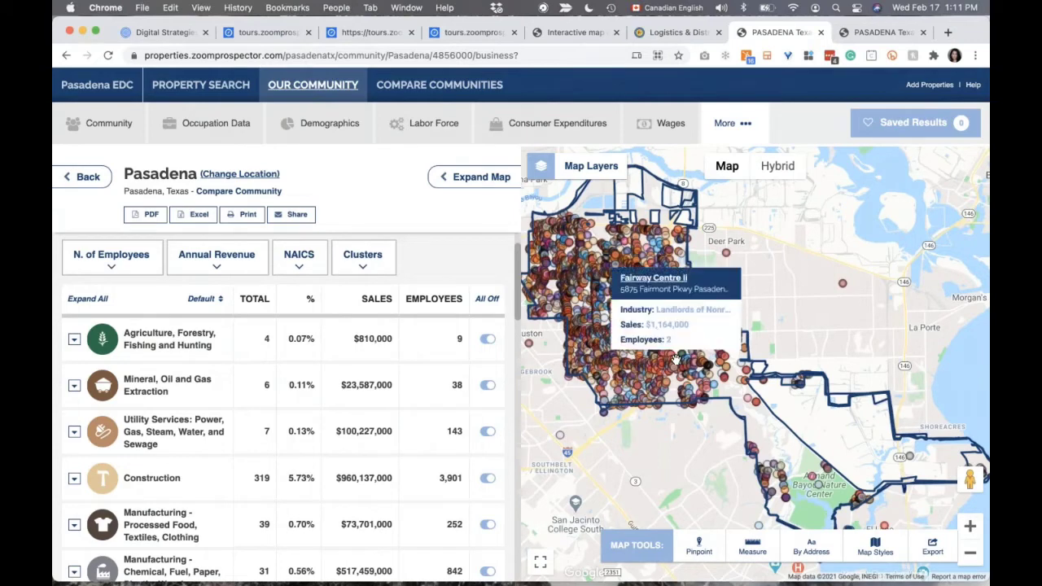
# Switch to the other Pasadena business report, where Professional, Scientific, and Technical Services is expanded into its subindustries
pyautogui.click(488, 301)
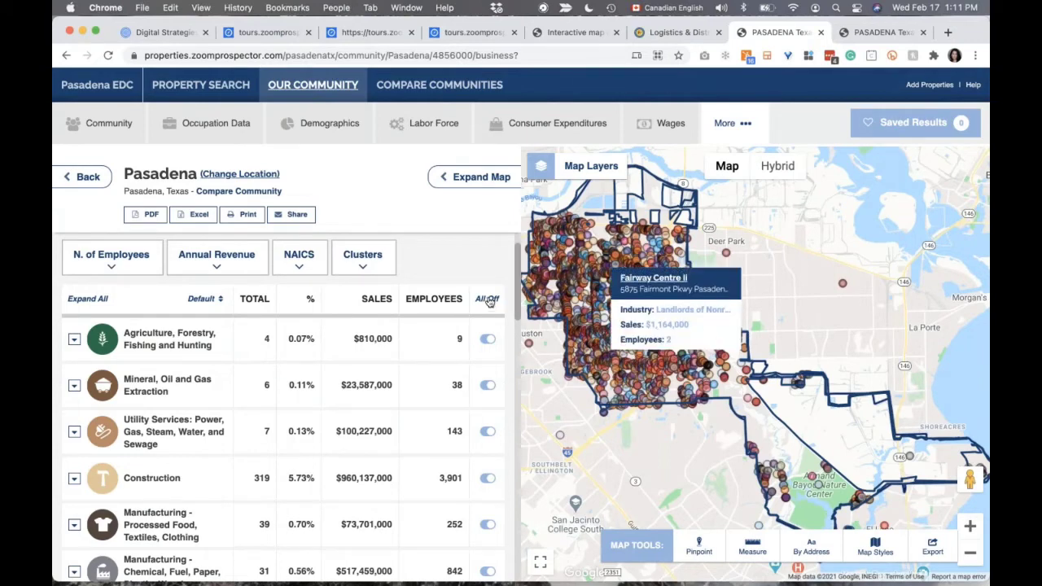
pyautogui.click(883, 34)
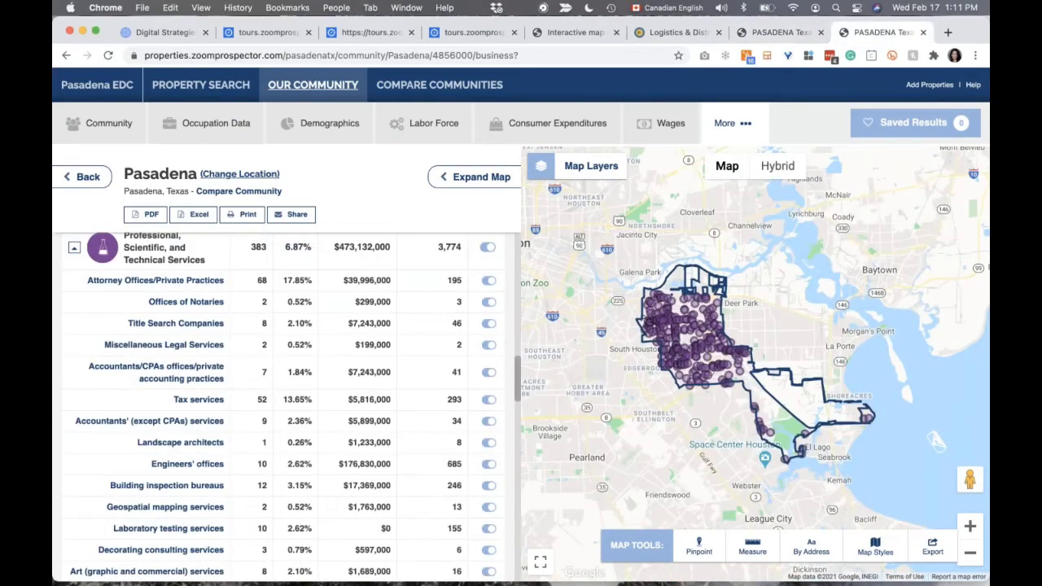
# Hide all Professional, Scientific, and Technical Services businesses on the Pasadena map and show only Tax services
pyautogui.scroll(5, 445, 264)
pyautogui.scroll(-5, 445, 264)
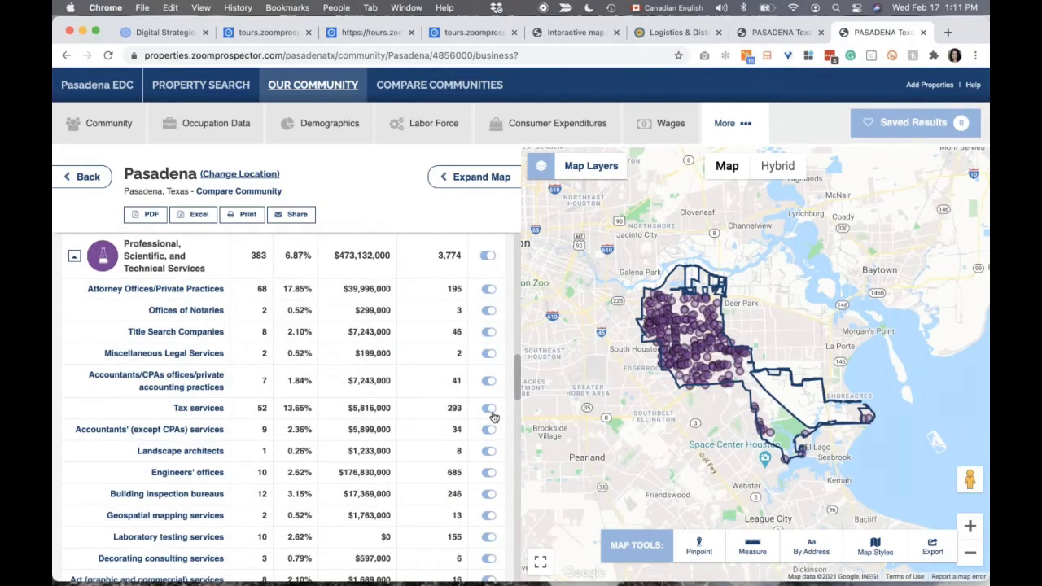
pyautogui.click(487, 255)
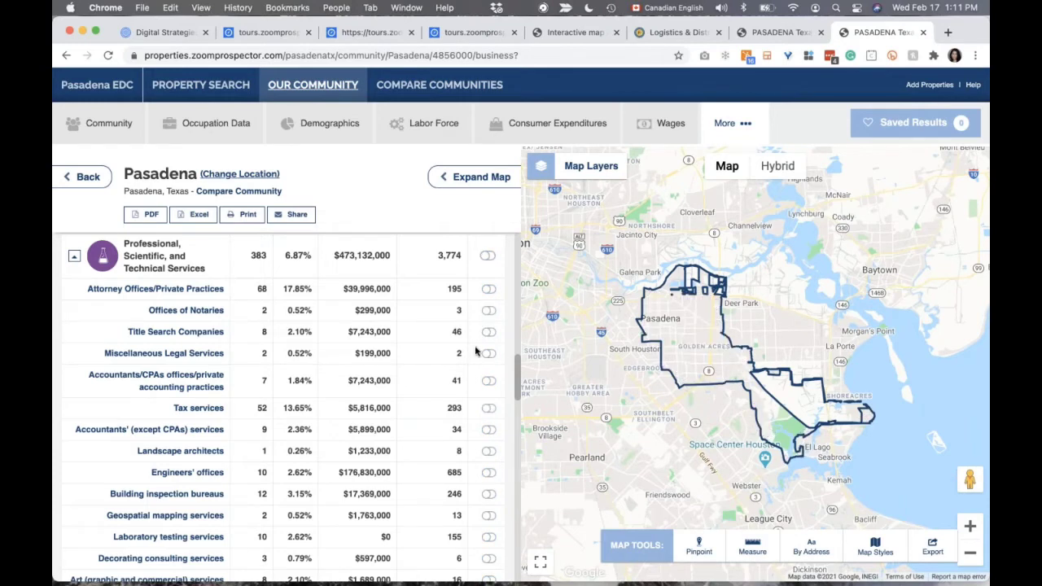
pyautogui.click(488, 410)
pyautogui.click(969, 526)
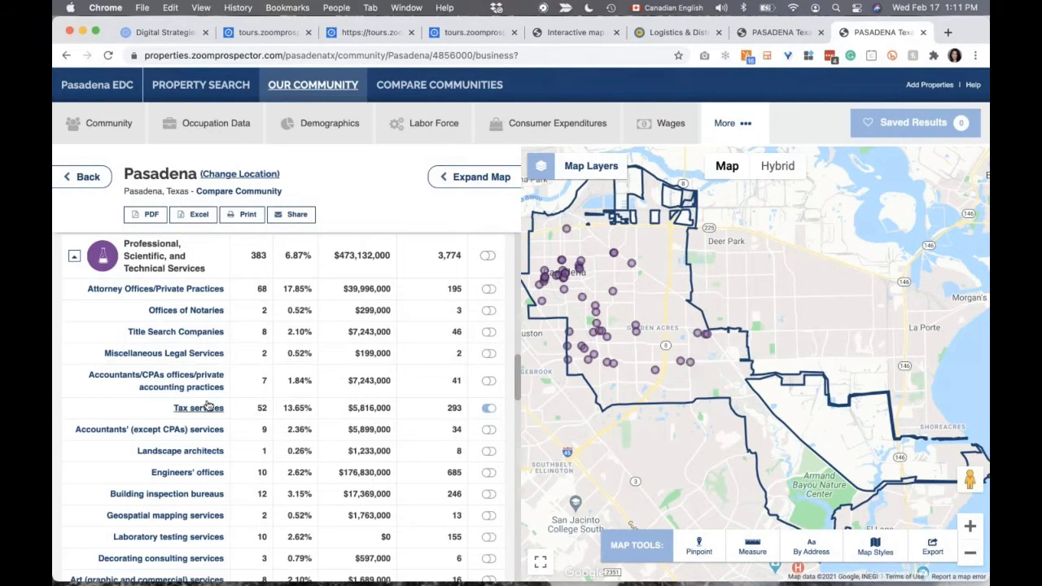
# Open the Tax services business list and inspect the mapped details of Liberty Tax Service and The Bottom Line Income T
pyautogui.click(203, 413)
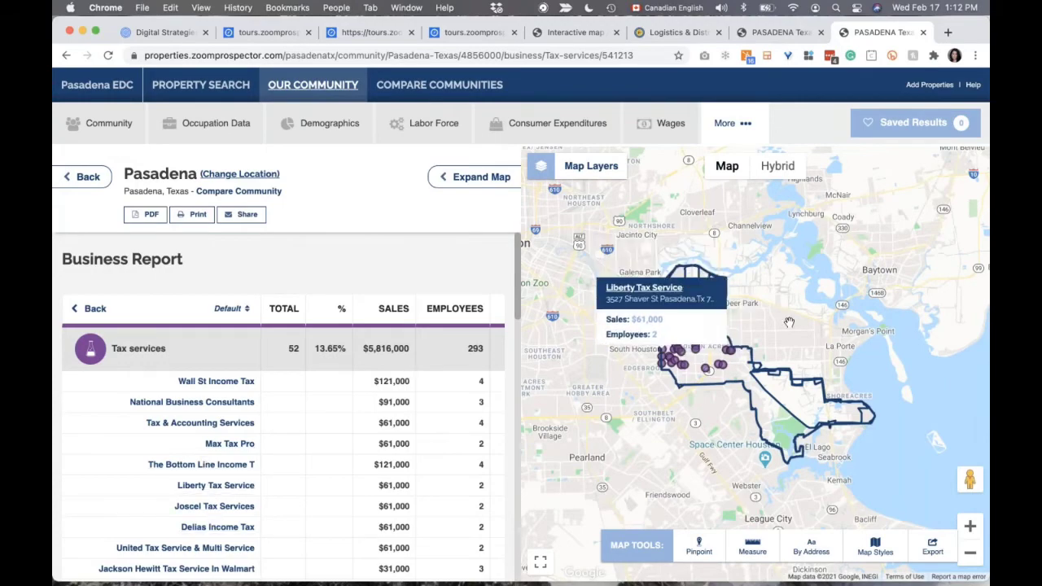
pyautogui.click(971, 527)
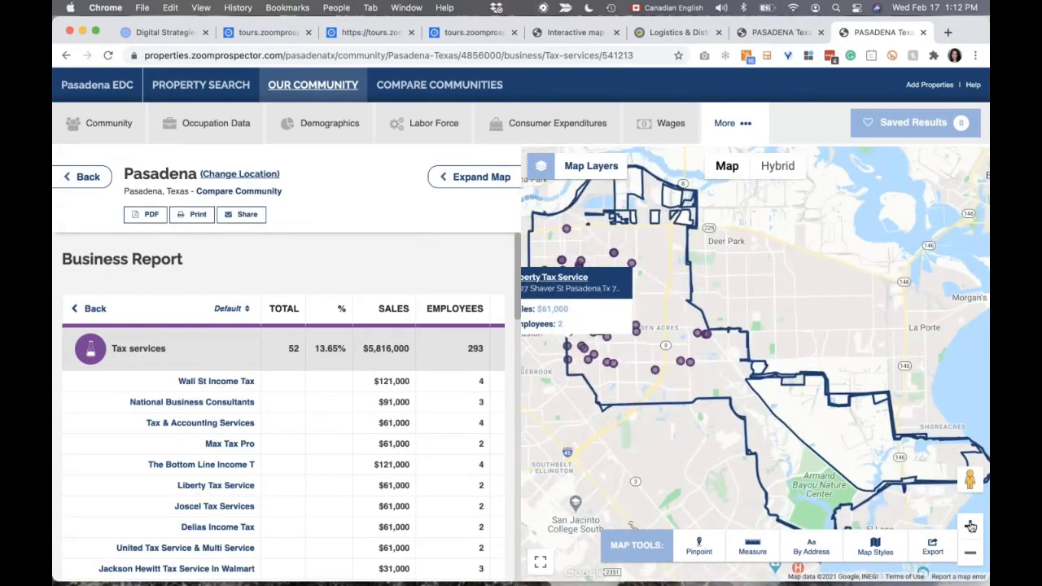
pyautogui.moveTo(806, 278); pyautogui.dragTo(816, 287)
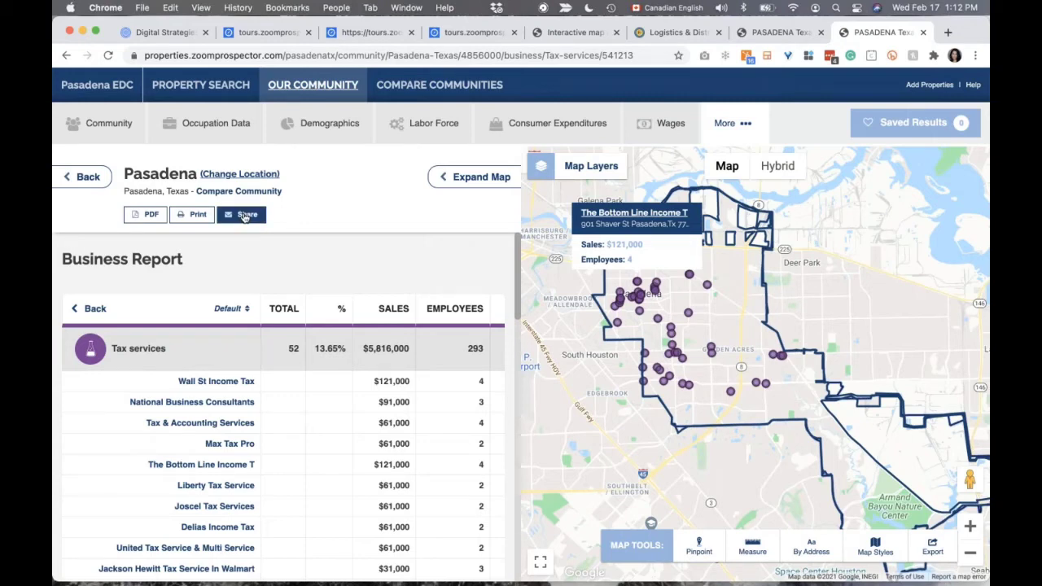
pyautogui.moveTo(890, 264); pyautogui.dragTo(829, 247)
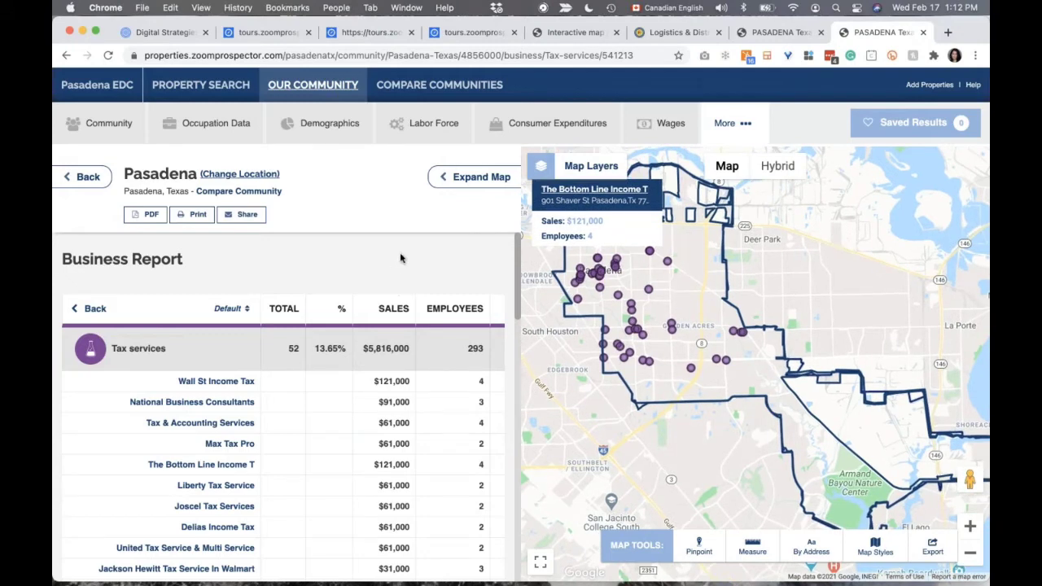
# Open the sharing options for the Tax services report and select the full shareable link
pyautogui.scroll(1, 400, 258)
pyautogui.scroll(-1, 400, 258)
pyautogui.click(248, 216)
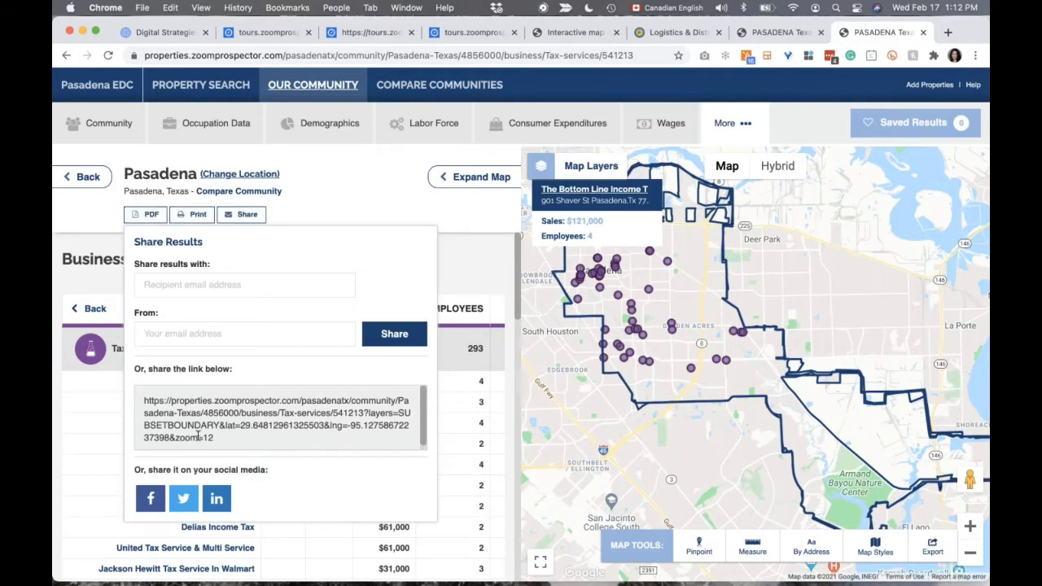
pyautogui.moveTo(221, 439); pyautogui.dragTo(132, 409)
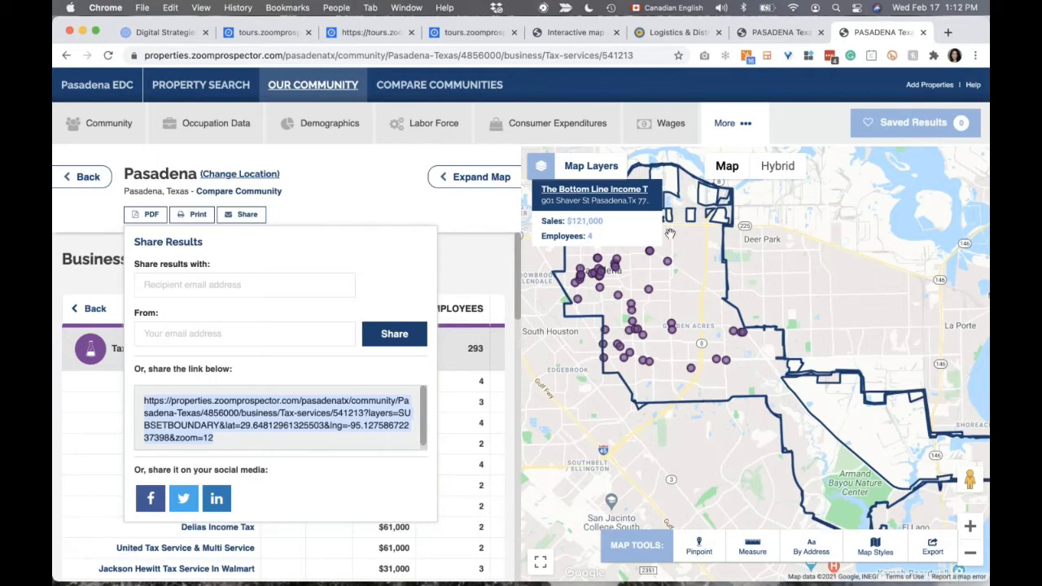
# View the available map layer categories and the report's social media sharing options
pyautogui.click(583, 172)
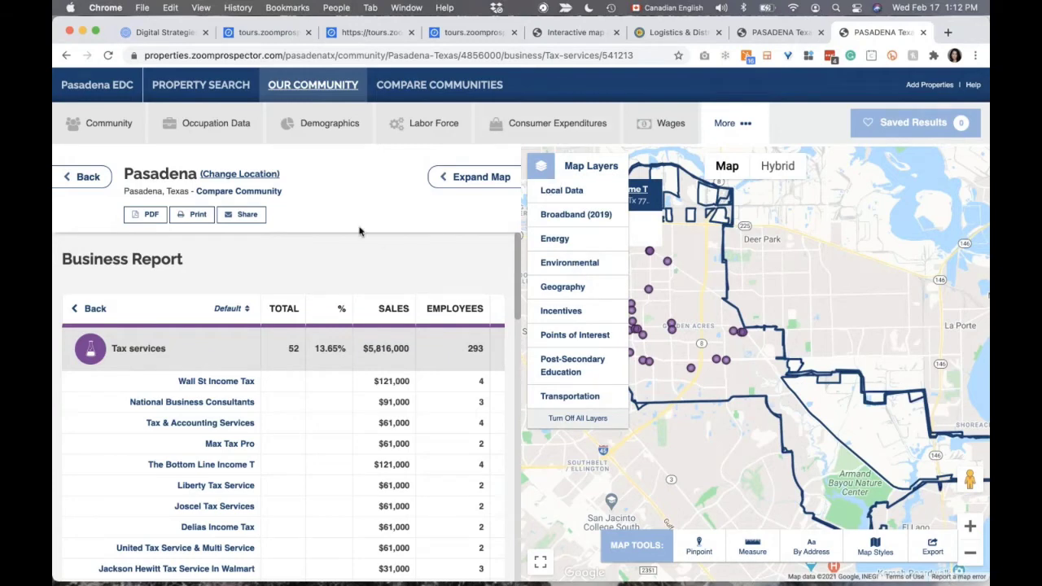
pyautogui.click(242, 215)
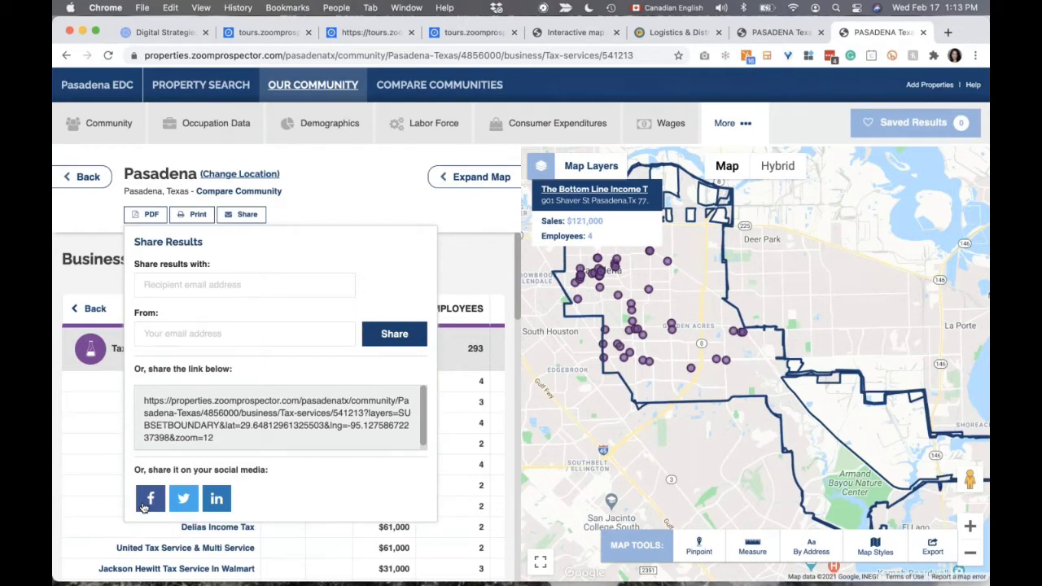
pyautogui.click(384, 194)
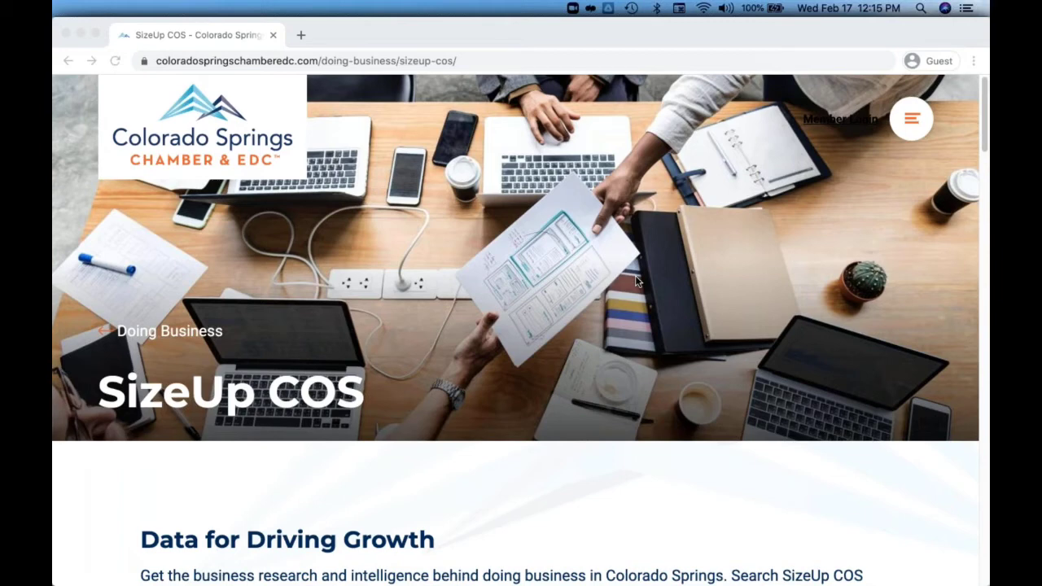
# Read through the Colorado Springs Chamber's SizeUp COS page down to the form for comparing a business to its industry competitors
pyautogui.scroll(-1, 636, 281)
pyautogui.scroll(-1, 636, 281)
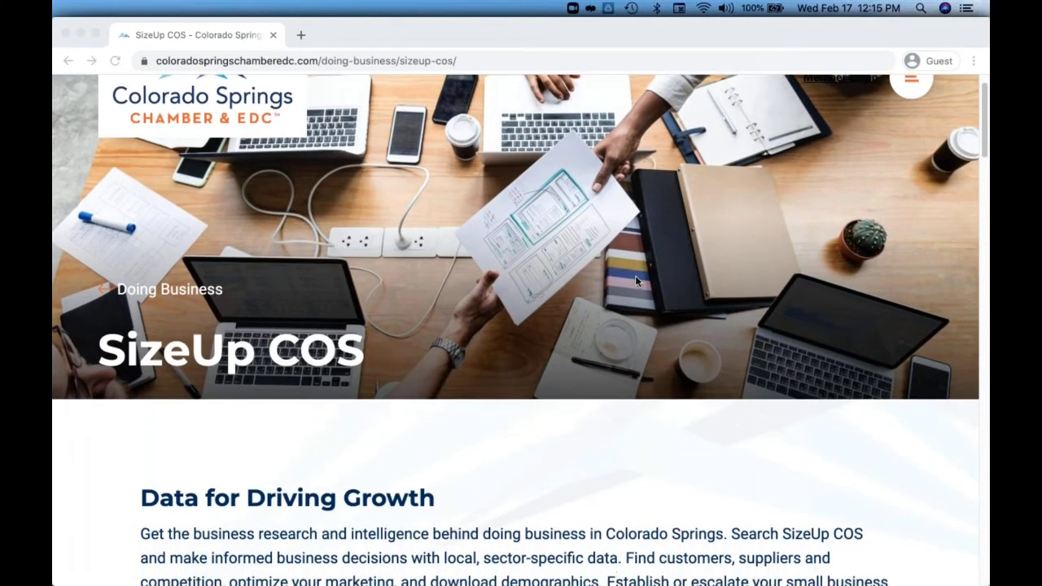
pyautogui.scroll(-1, 635, 281)
pyautogui.scroll(-1, 635, 281)
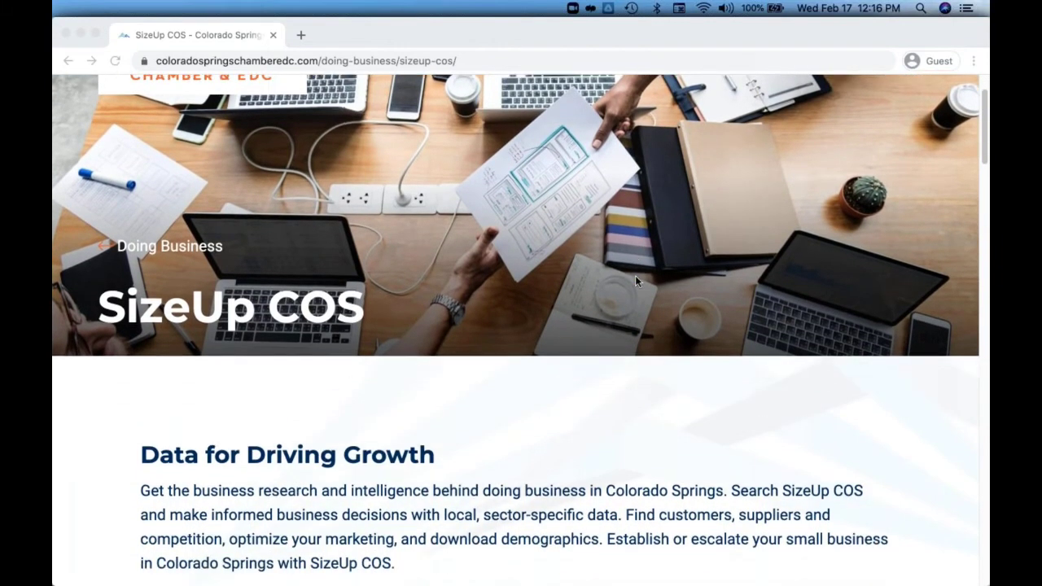
pyautogui.scroll(-4, 636, 281)
pyautogui.scroll(-2, 636, 280)
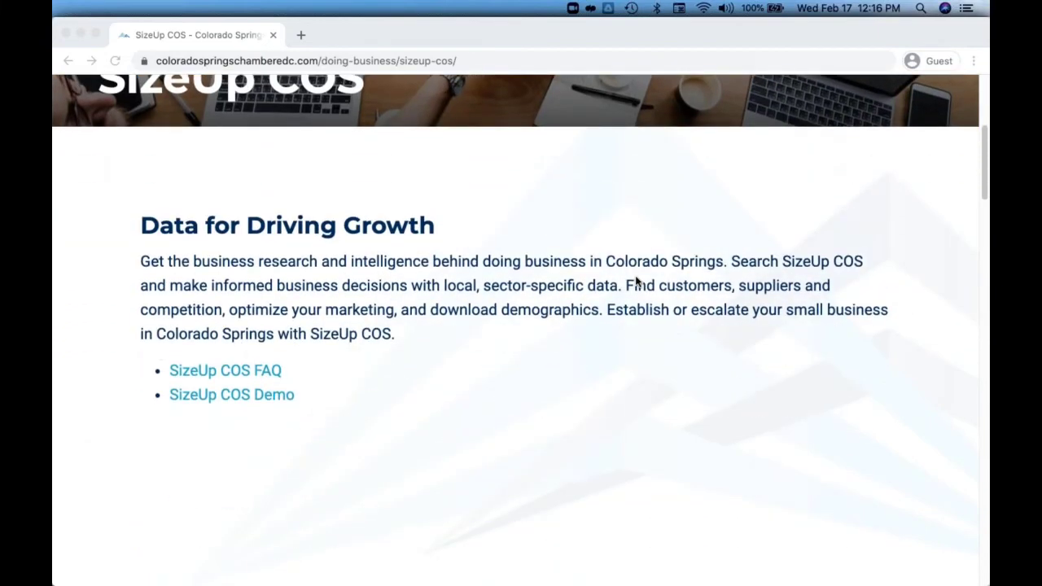
pyautogui.scroll(-4, 637, 281)
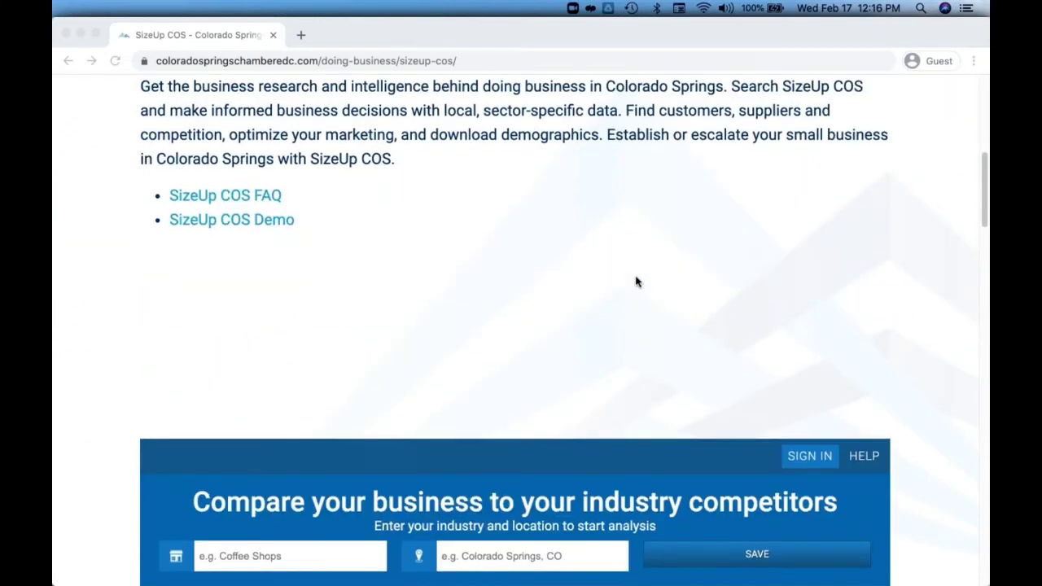
pyautogui.scroll(-3, 637, 281)
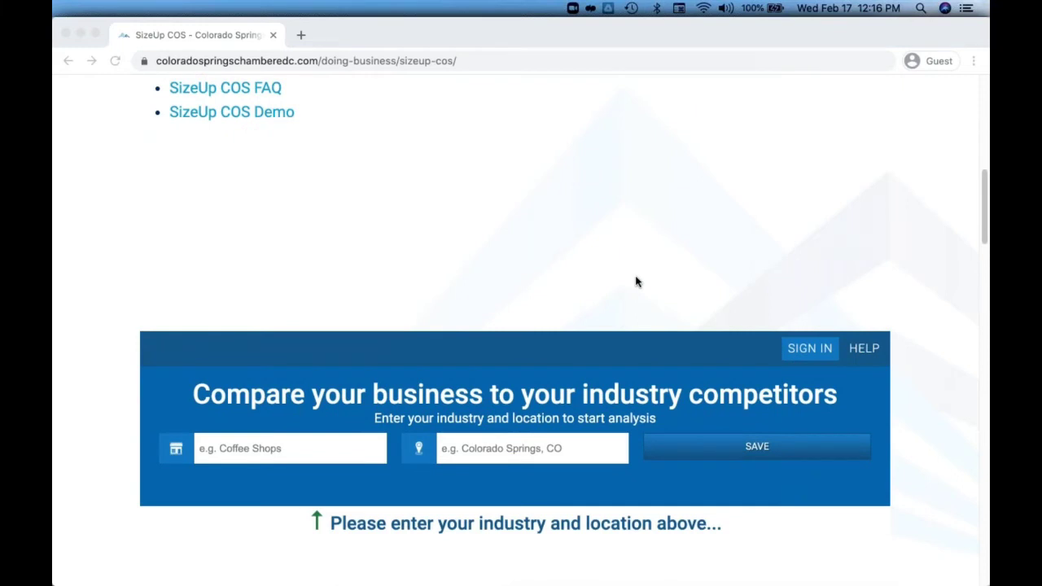
pyautogui.scroll(-1, 636, 281)
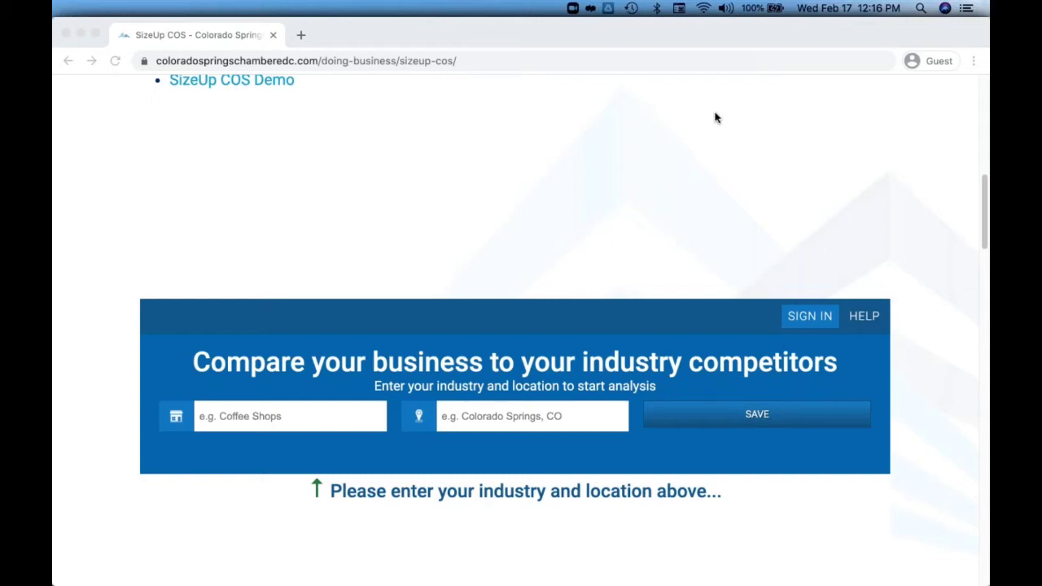
pyautogui.scroll(-1, 667, 155)
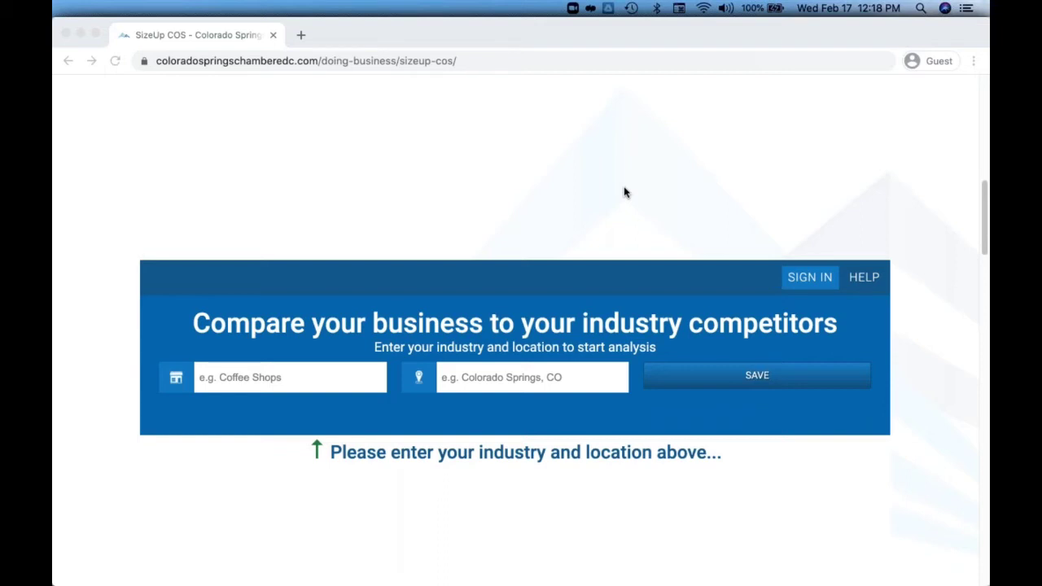
# Search the industry suggestions for "restau" and browse the restaurant categories on offer
pyautogui.click(284, 382)
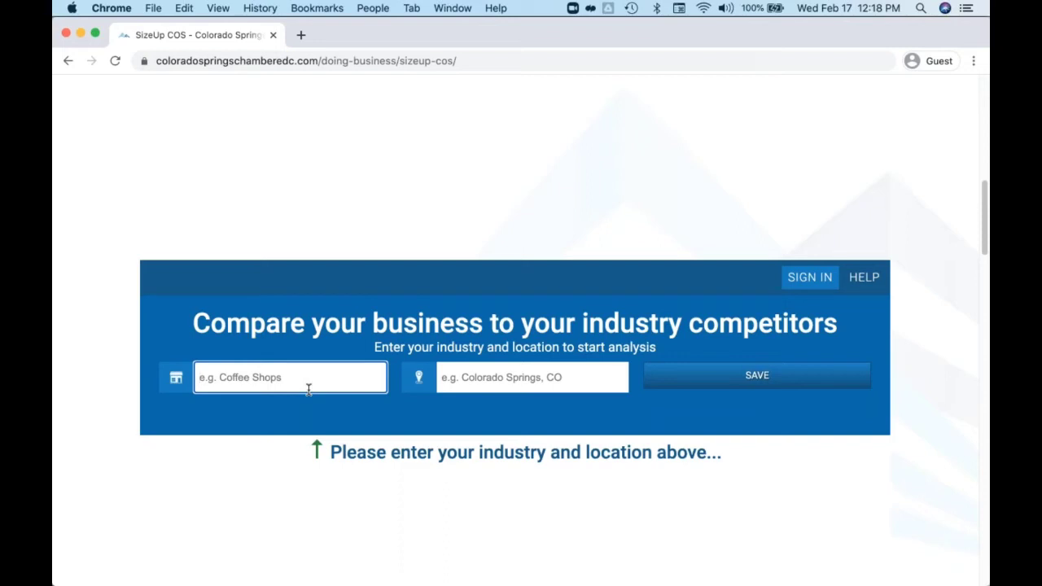
pyautogui.write('restau')
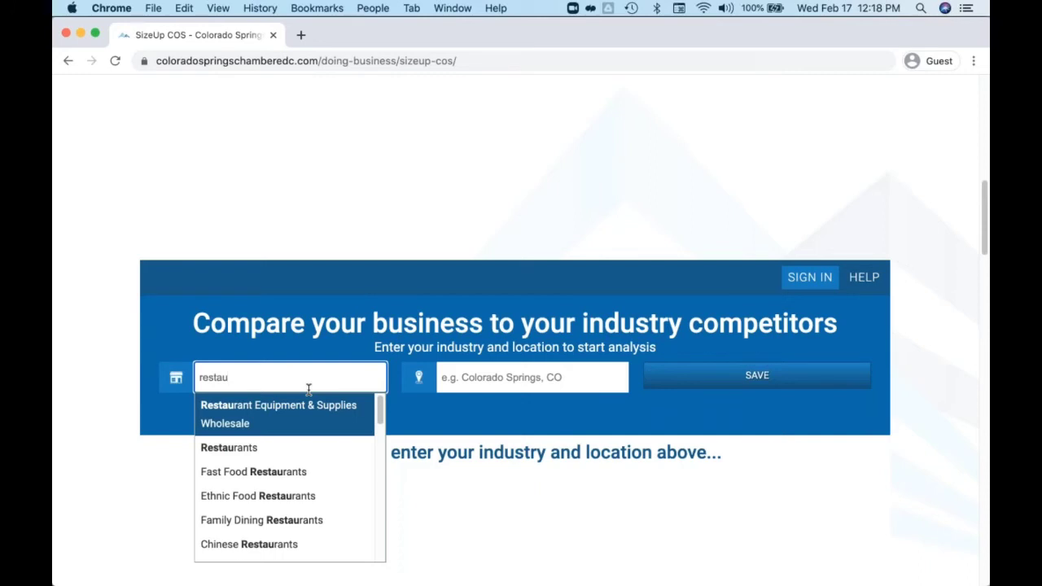
pyautogui.scroll(-3, 285, 456)
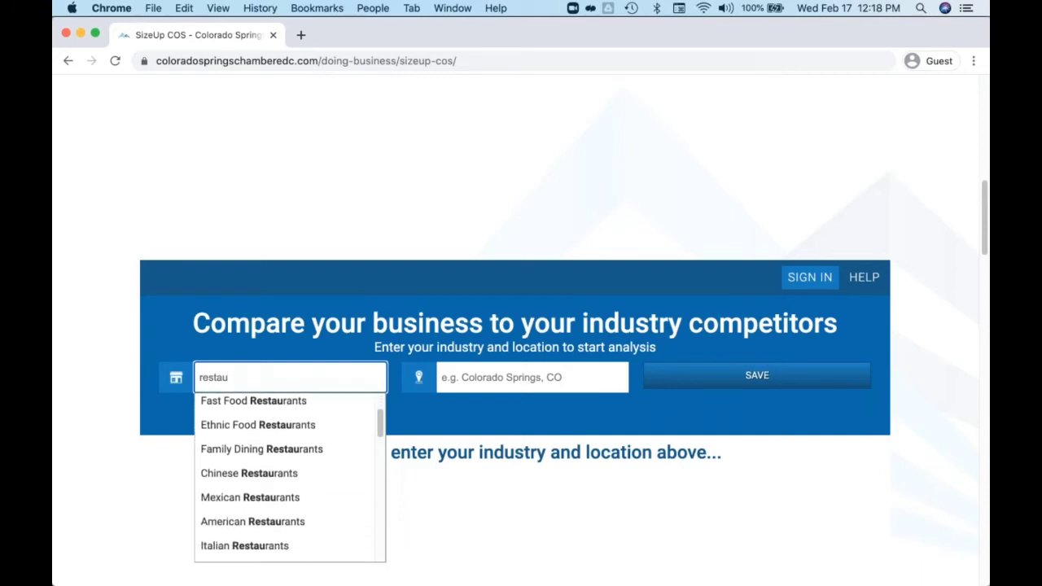
pyautogui.scroll(-5, 285, 480)
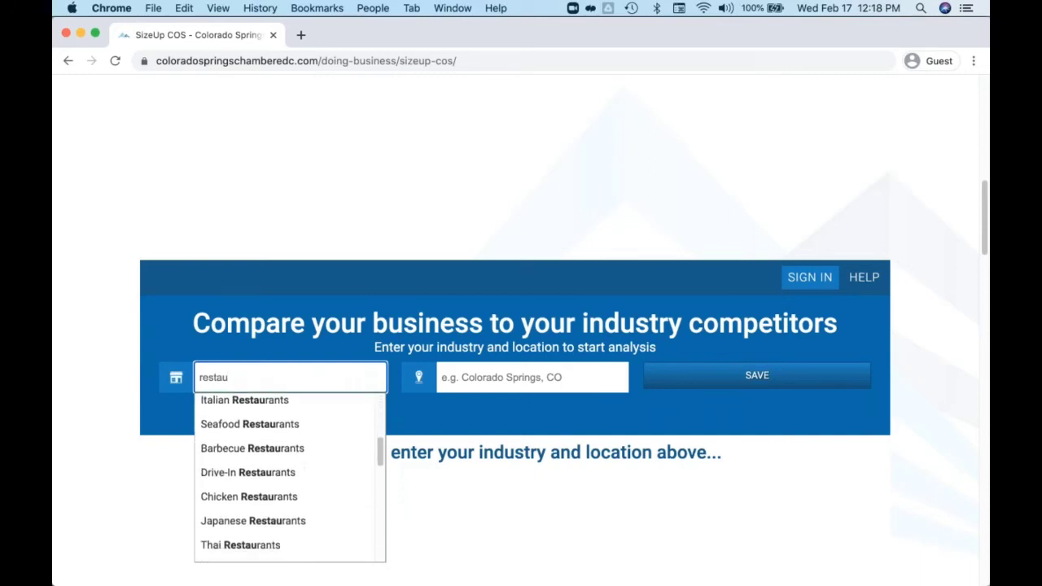
pyautogui.scroll(-2, 289, 476)
pyautogui.scroll(4, 288, 476)
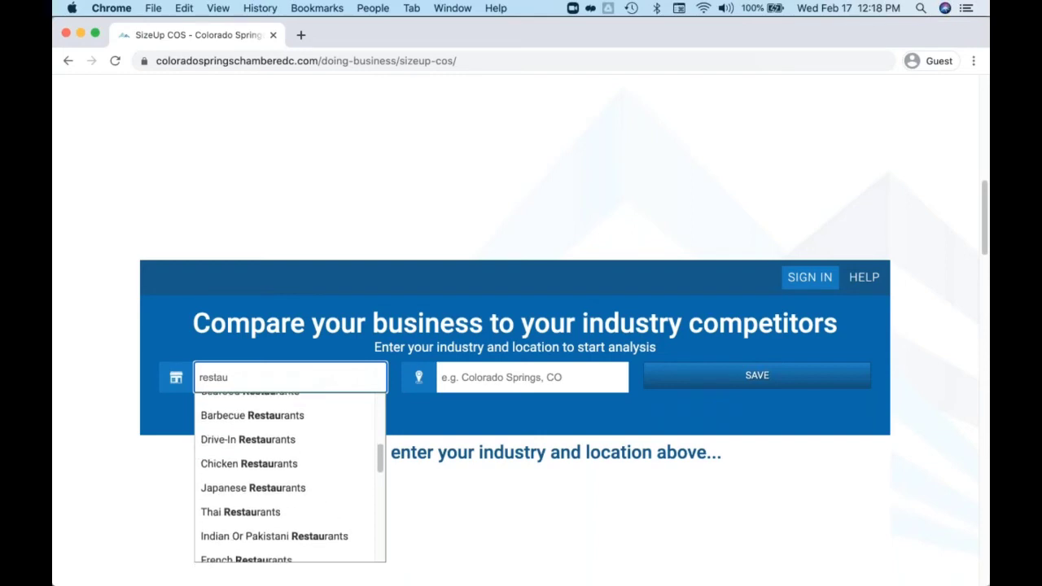
pyautogui.scroll(8, 289, 476)
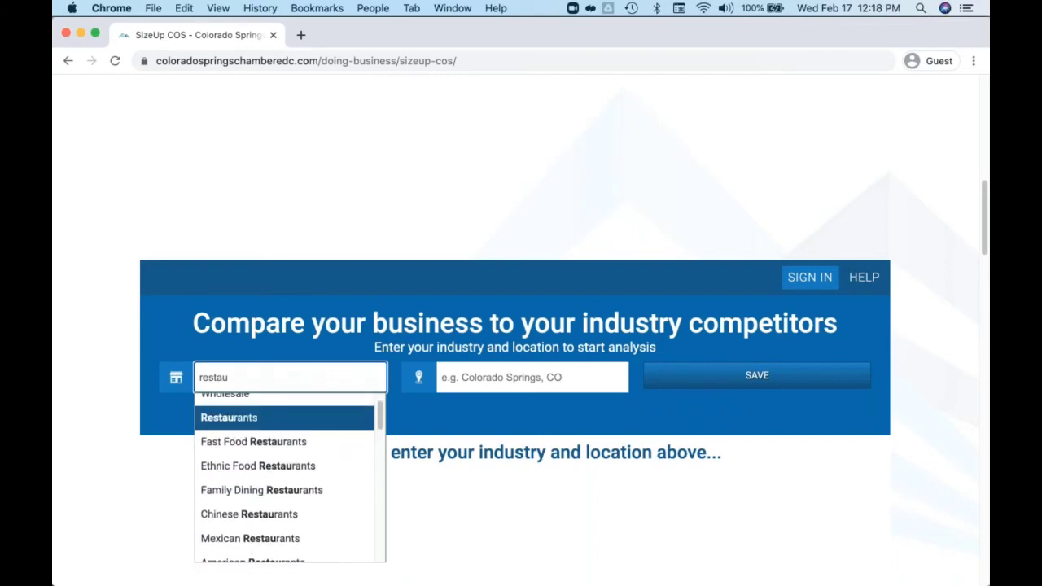
# Set the industry to Coffee Shops and the location to Colorado Springs, CO, and save to start the analysis
pyautogui.moveTo(232, 377); pyautogui.dragTo(152, 378)
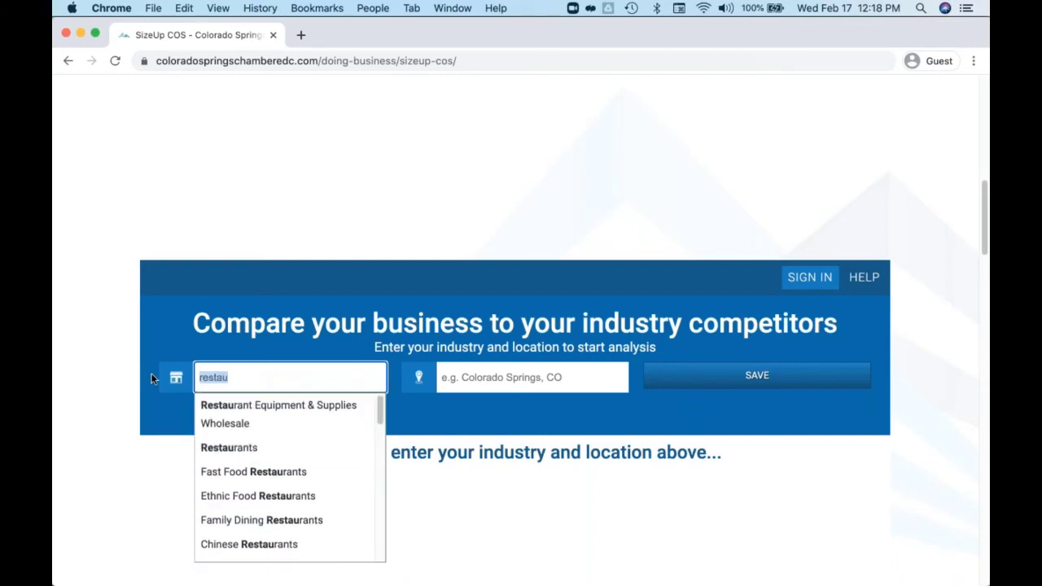
pyautogui.write('coffee')
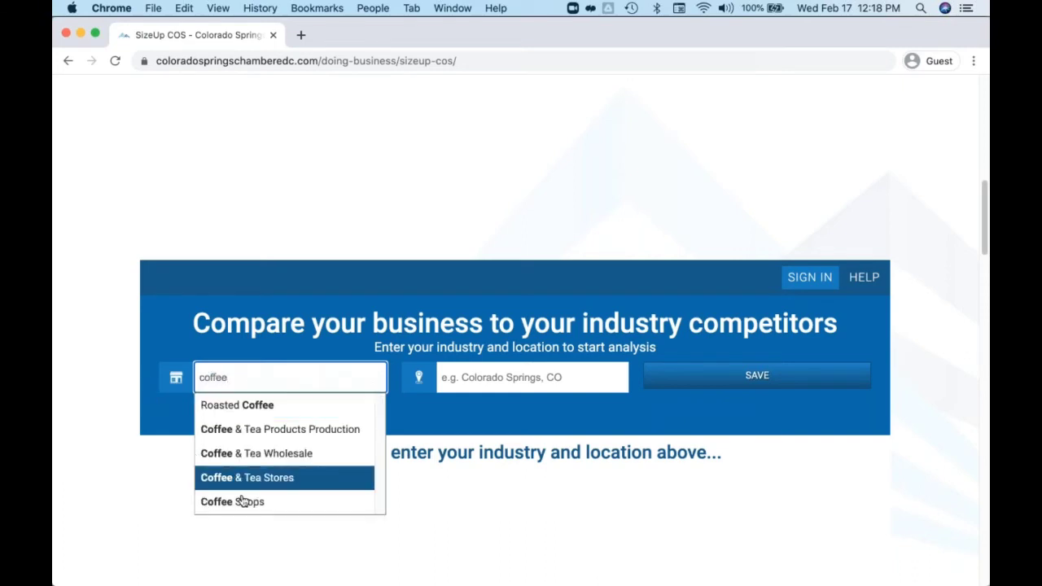
pyautogui.click(244, 500)
pyautogui.click(495, 376)
pyautogui.write('colo')
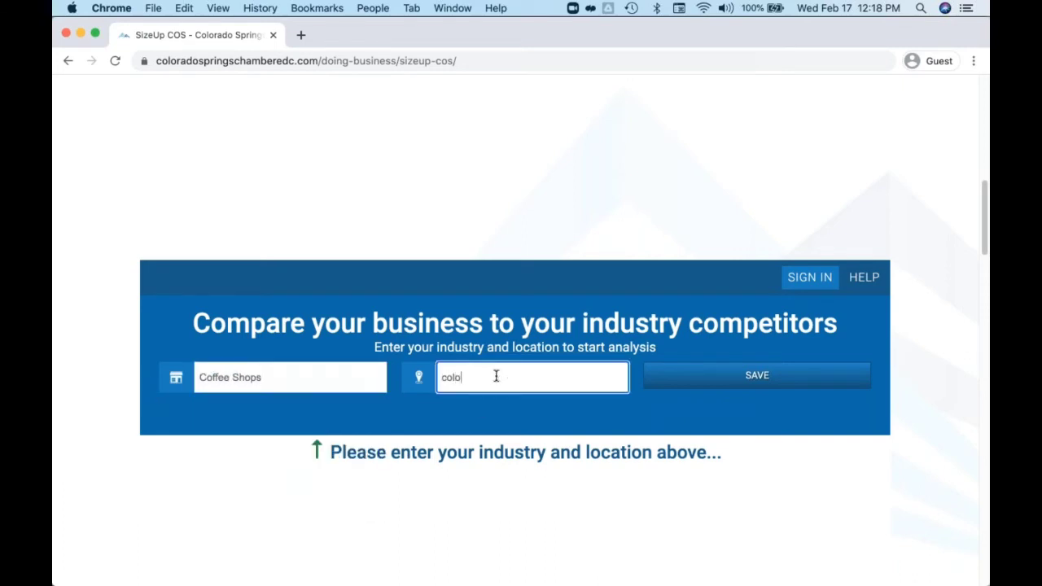
pyautogui.write('rado')
pyautogui.click(496, 407)
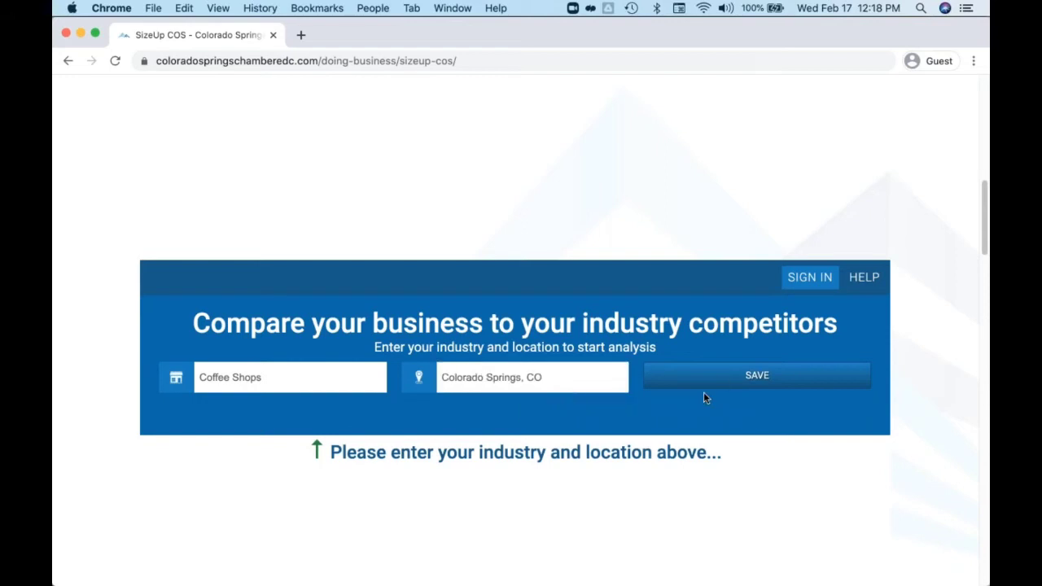
pyautogui.click(720, 380)
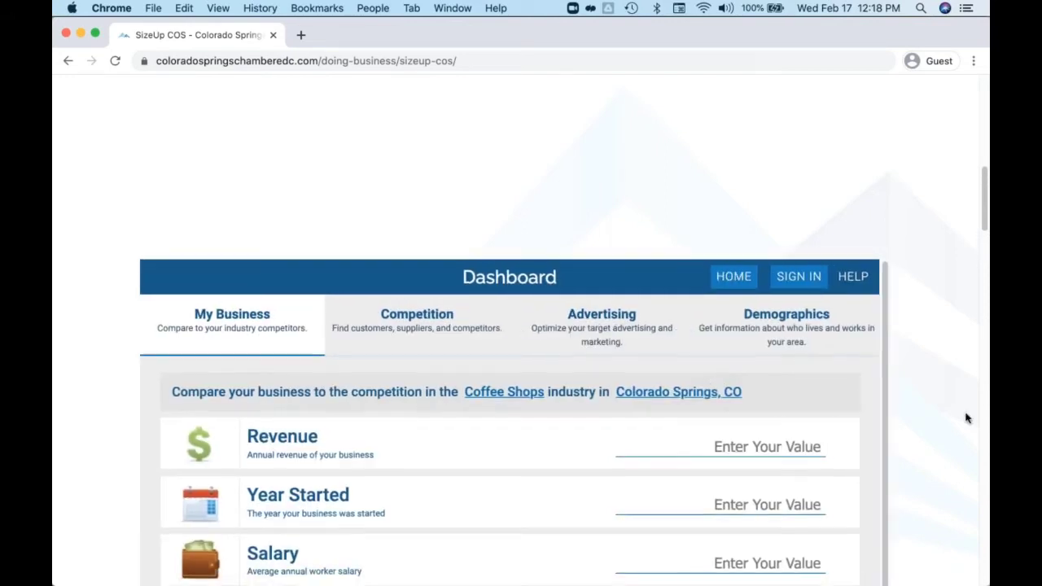
# Enter 1000000 as the business's annual revenue and review its comparison chart and ZIP code revenue map
pyautogui.scroll(-3, 966, 417)
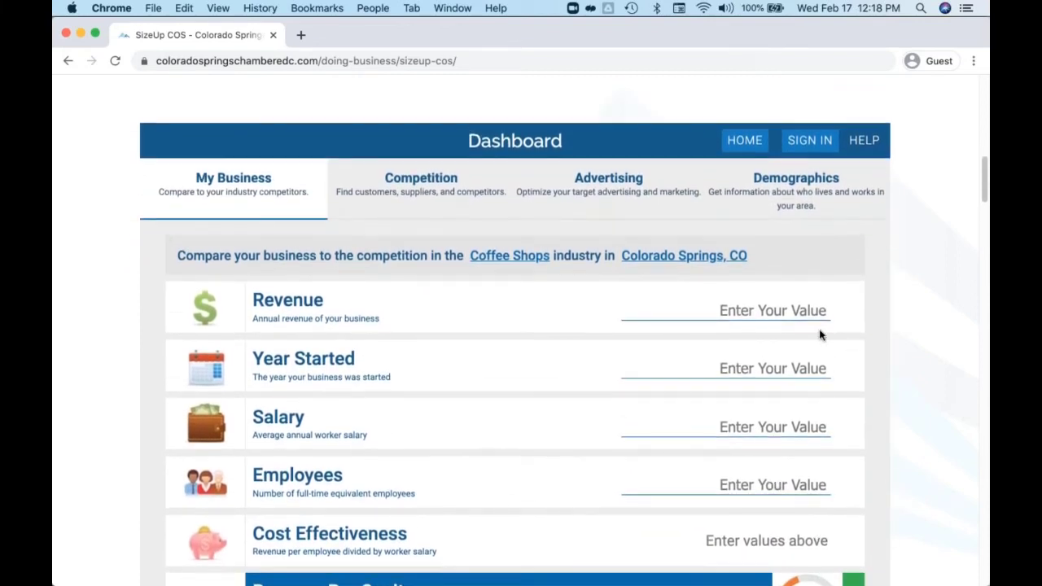
pyautogui.click(775, 317)
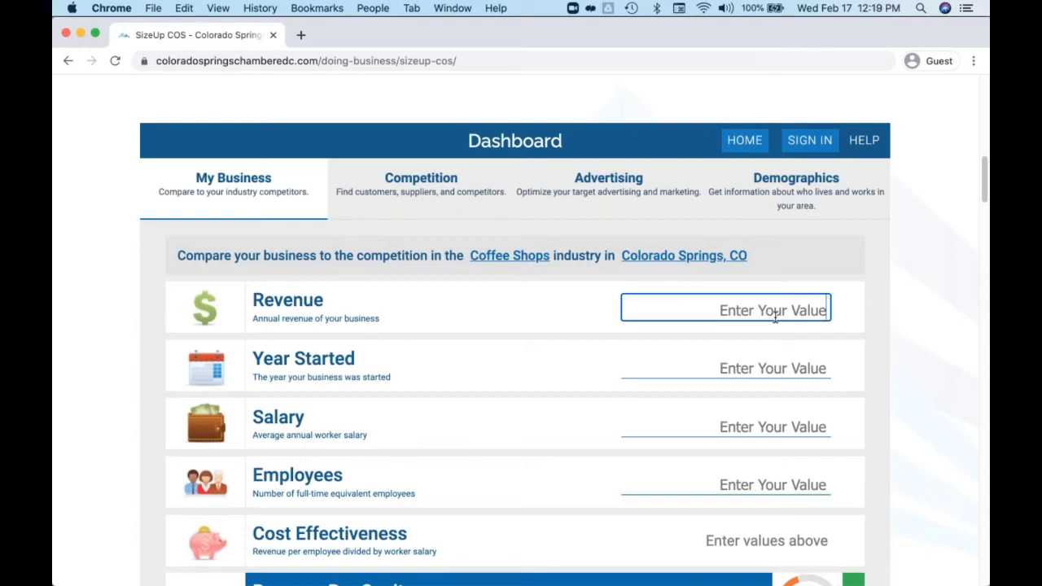
pyautogui.write('1000000')
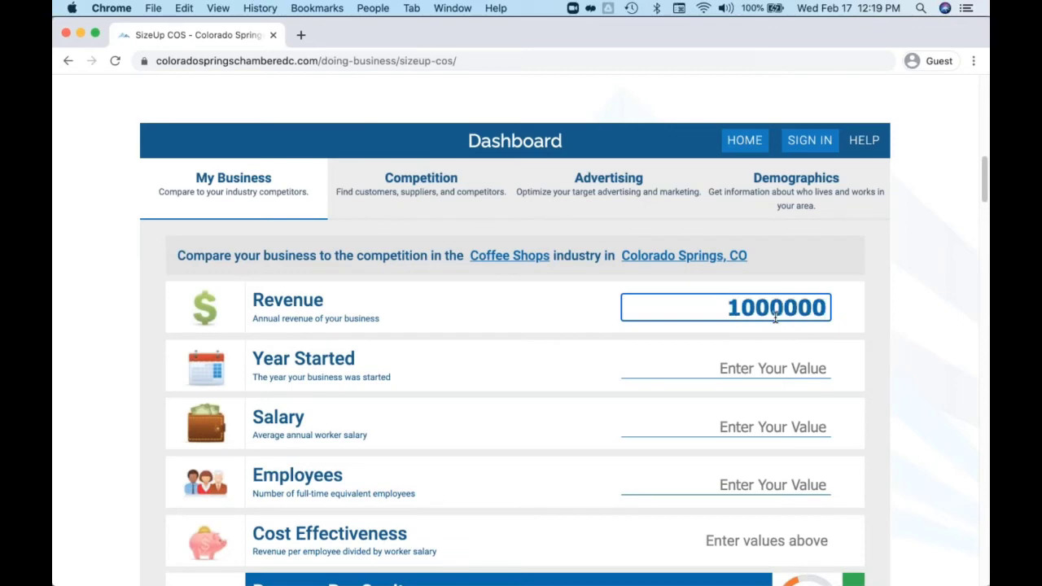
pyautogui.press('Return')
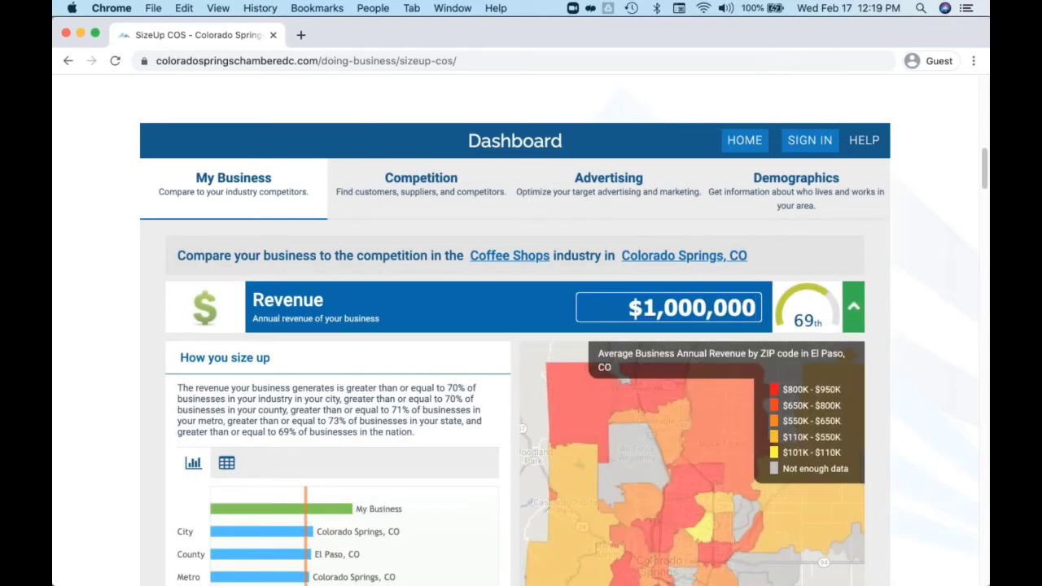
pyautogui.scroll(-3, 665, 340)
pyautogui.scroll(-2, 514, 346)
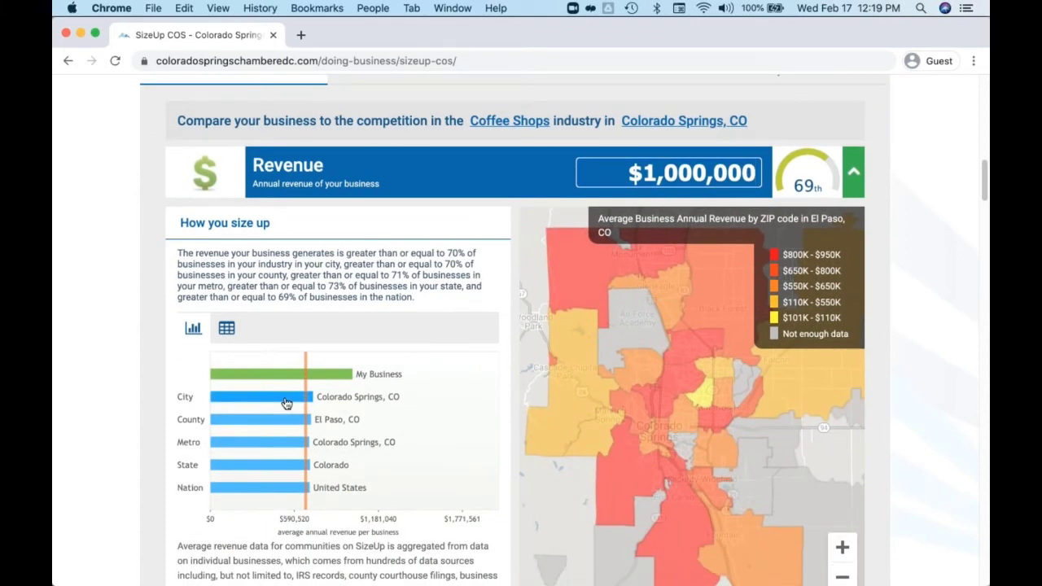
# Review the revenue comparison and its considerations, and enter 2010 as the year the business was started
pyautogui.moveTo(287, 403)
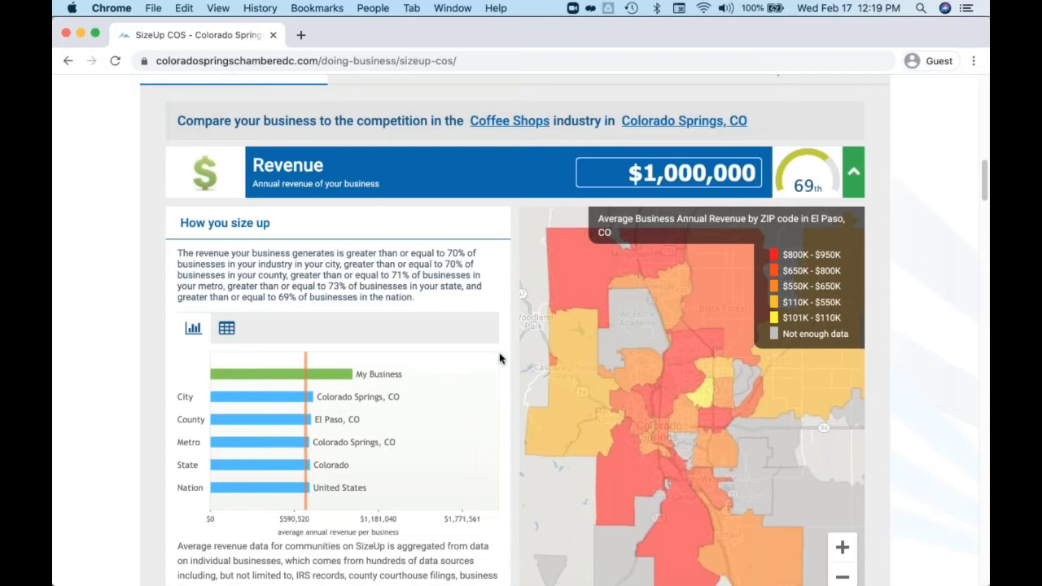
pyautogui.scroll(-1, 499, 358)
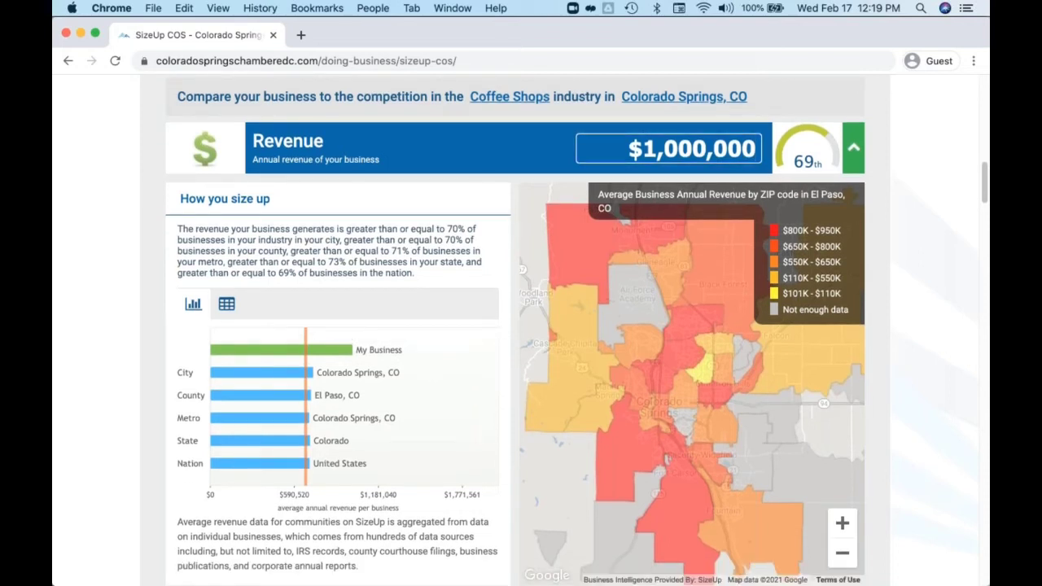
pyautogui.scroll(-1, 516, 331)
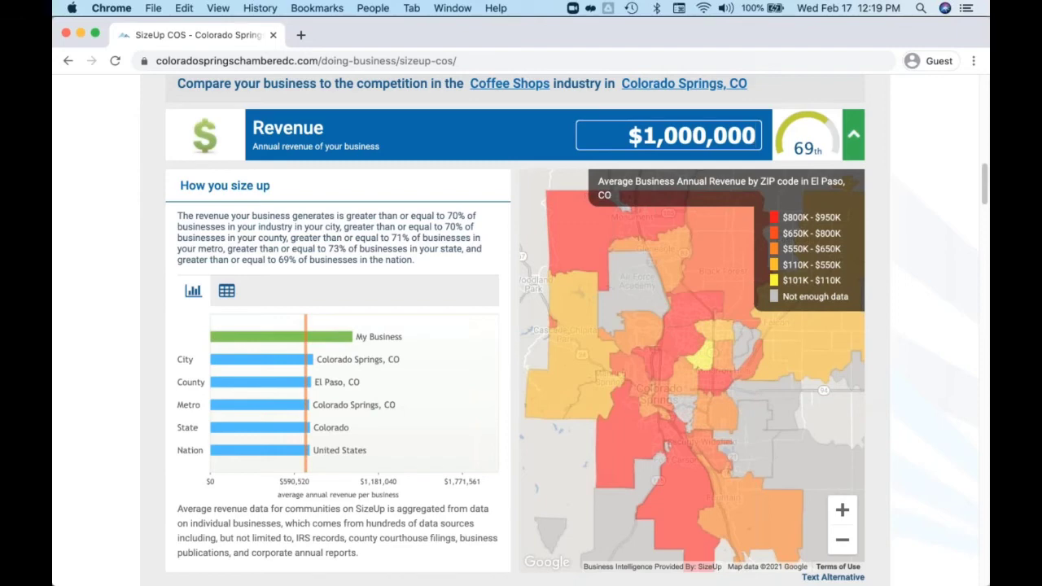
pyautogui.scroll(-1, 893, 358)
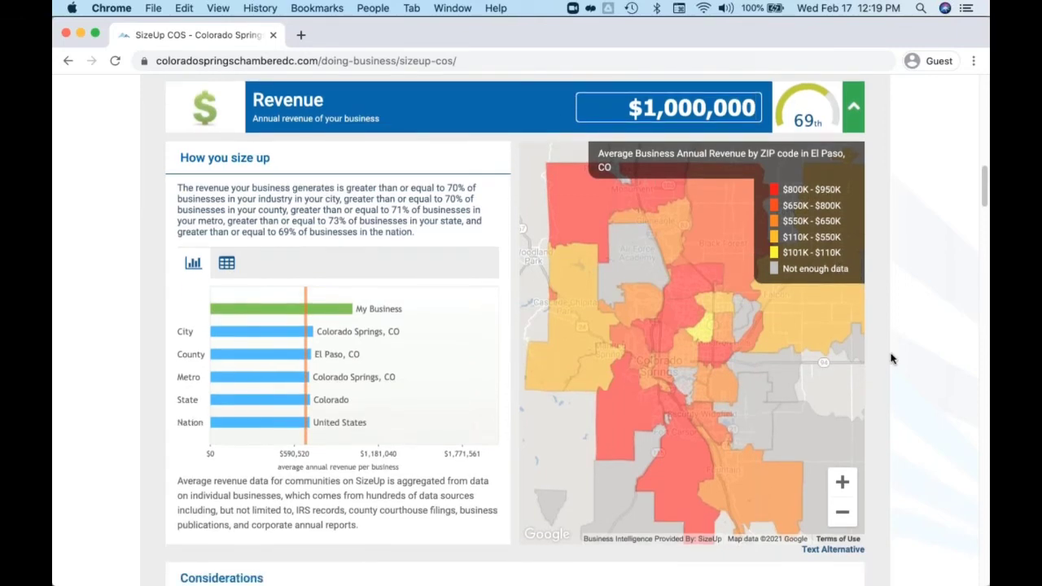
pyautogui.scroll(-1, 893, 359)
pyautogui.scroll(-8, 891, 358)
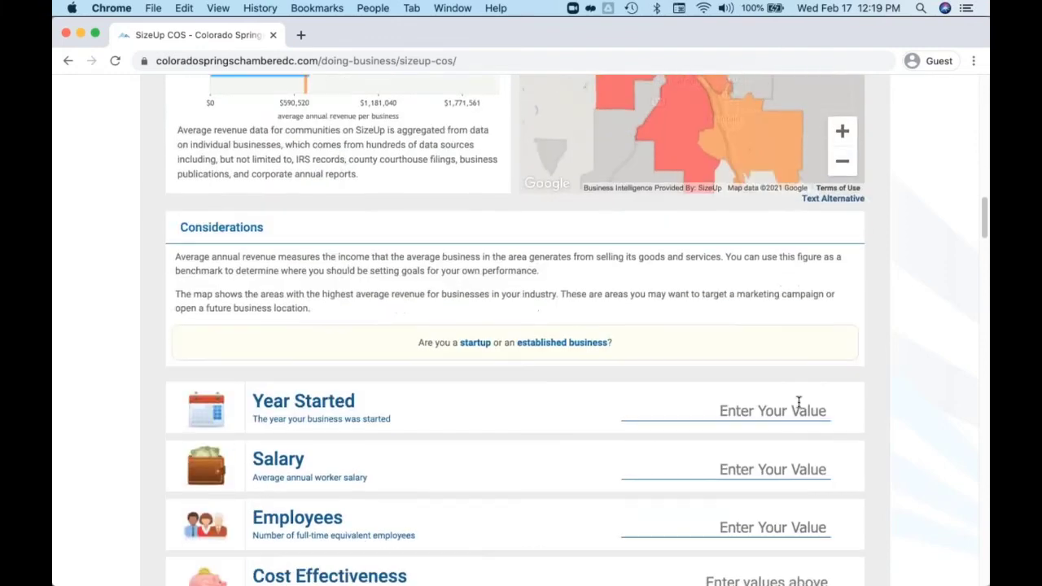
pyautogui.click(797, 405)
pyautogui.write('2010')
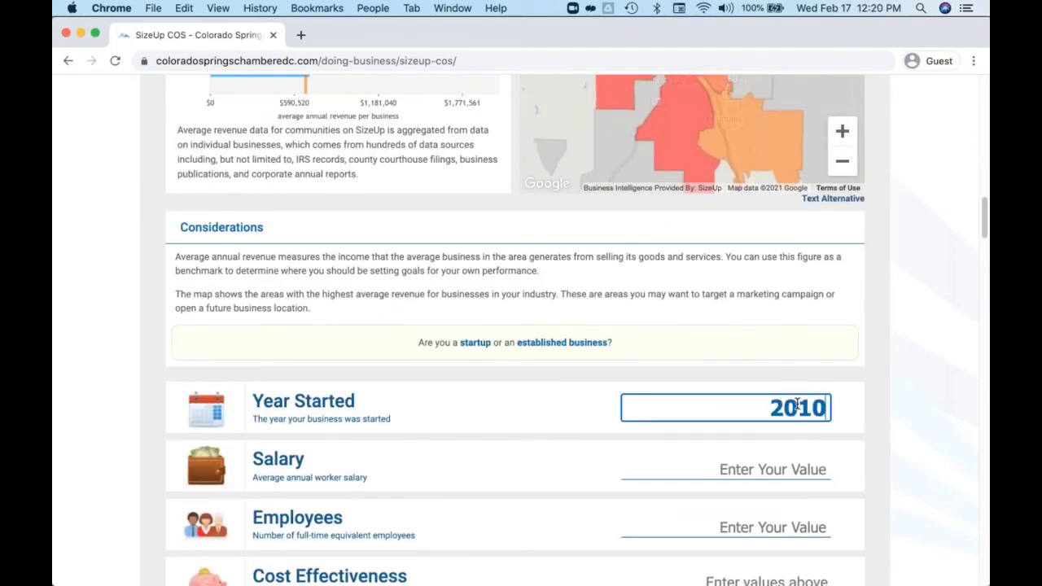
pyautogui.press('Return')
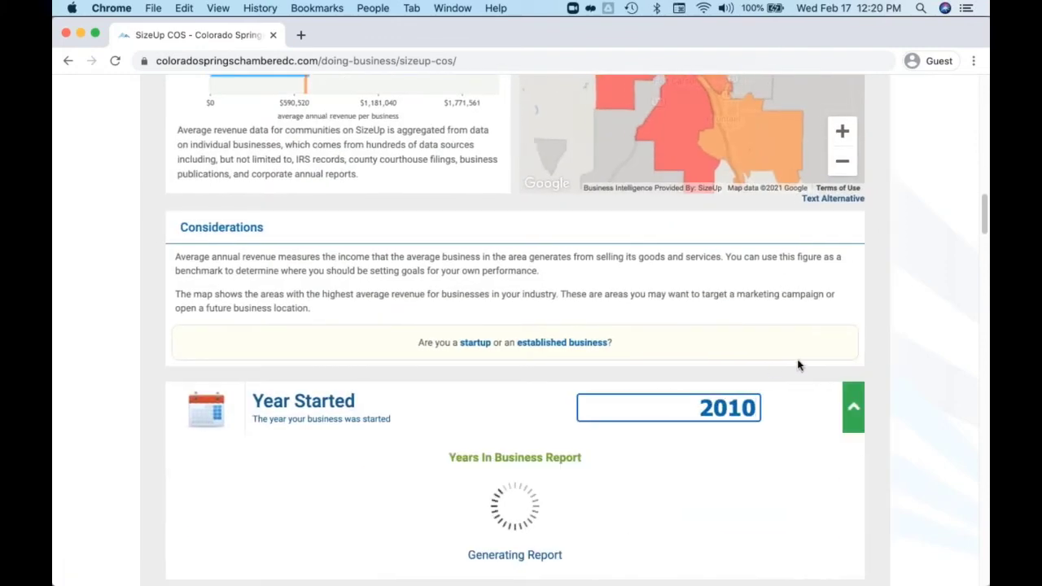
# Hide the nation and state lines in the year started chart, leaving the city, county and metro data
pyautogui.scroll(-5, 849, 411)
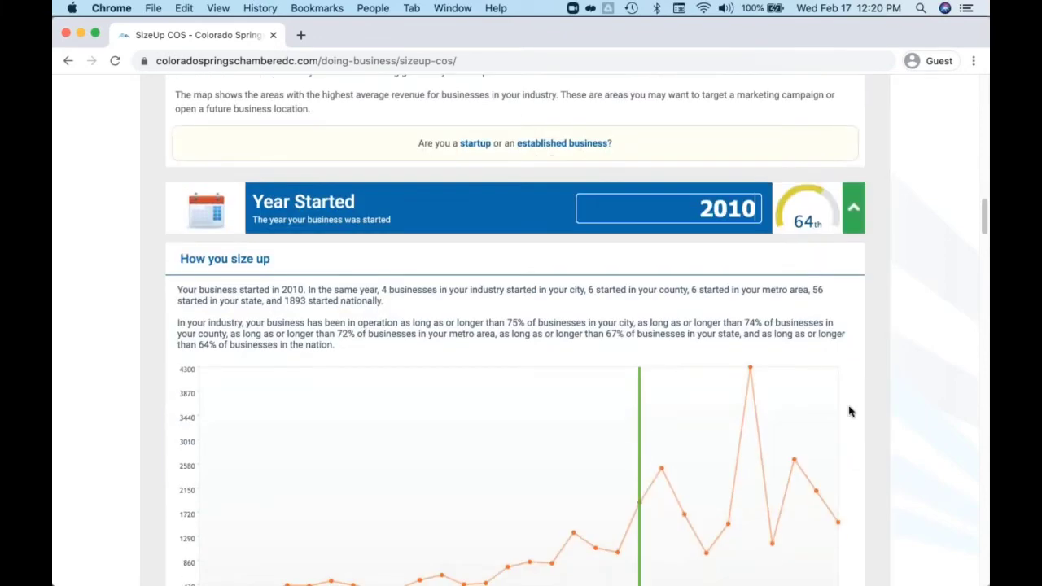
pyautogui.scroll(-4, 849, 411)
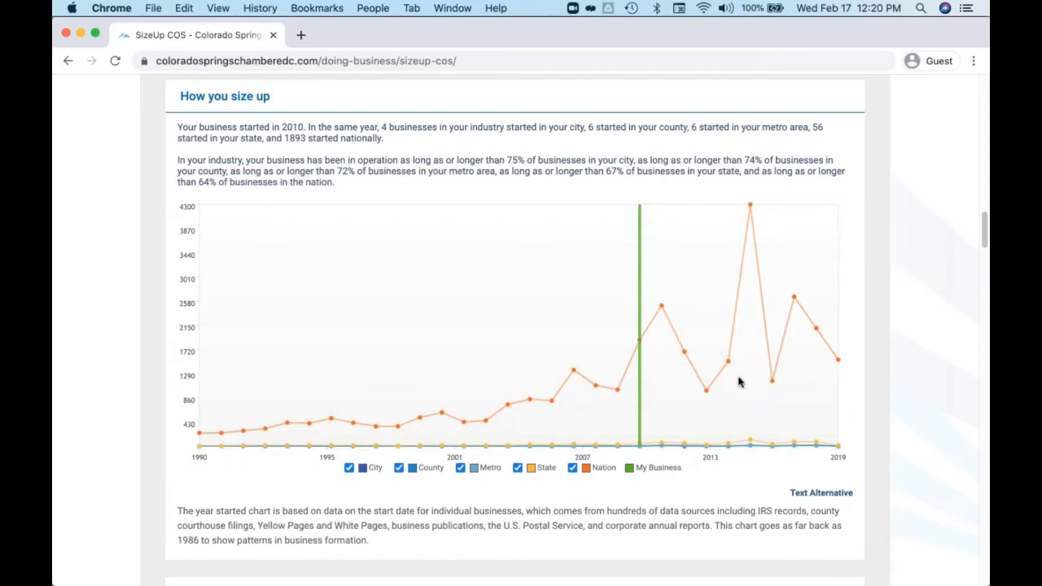
pyautogui.click(573, 468)
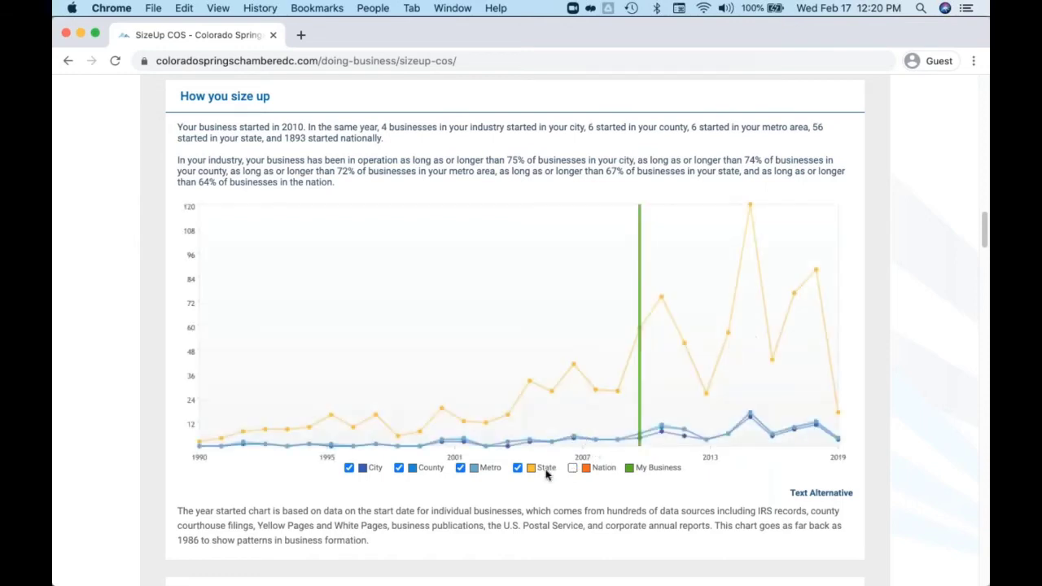
pyautogui.click(518, 468)
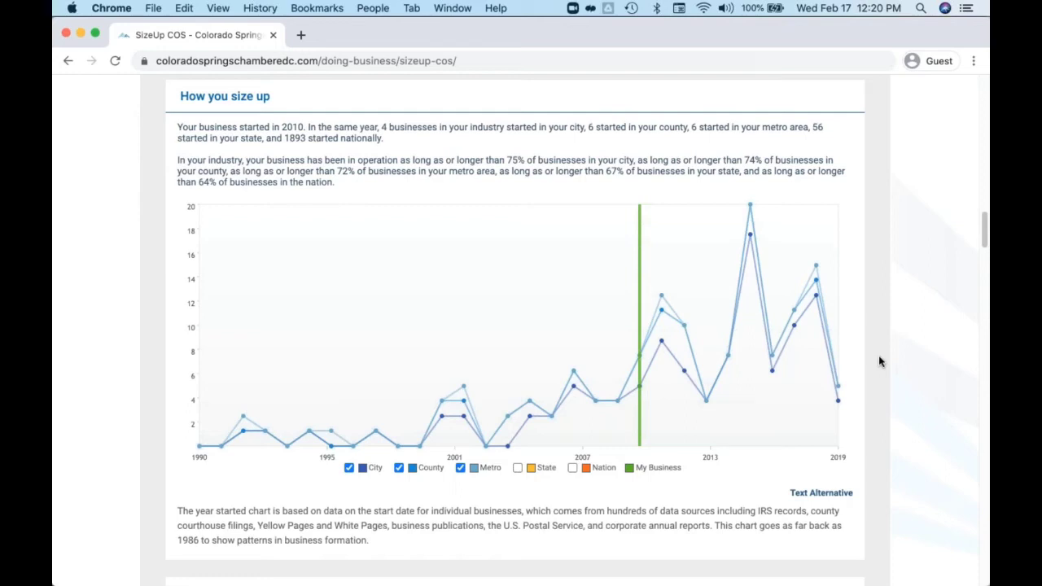
# Enter 20000 as the average annual worker salary and inspect the El Paso County bar in its comparison chart
pyautogui.scroll(-1, 879, 356)
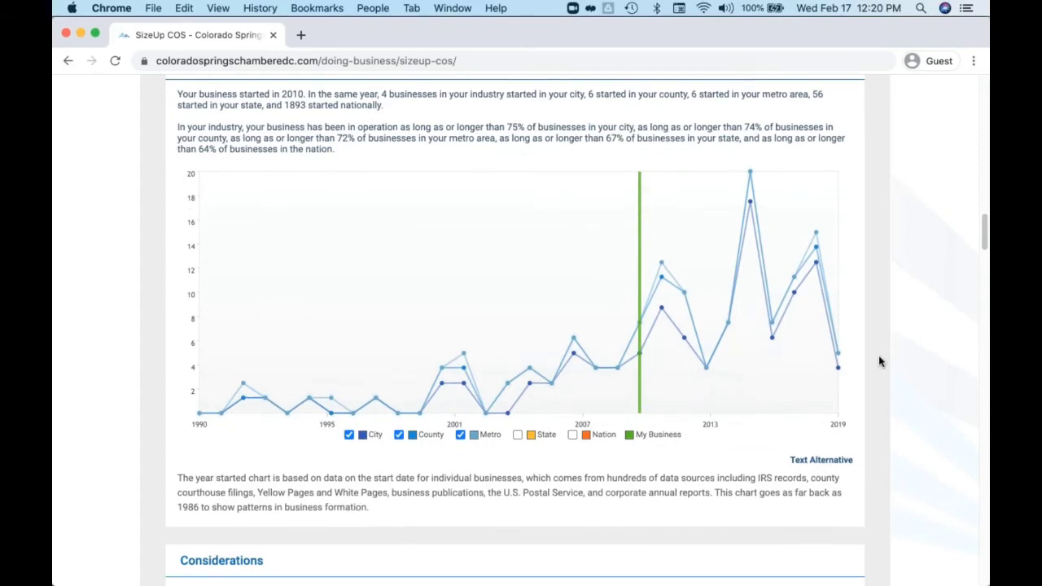
pyautogui.scroll(-1, 879, 361)
pyautogui.scroll(-4, 880, 361)
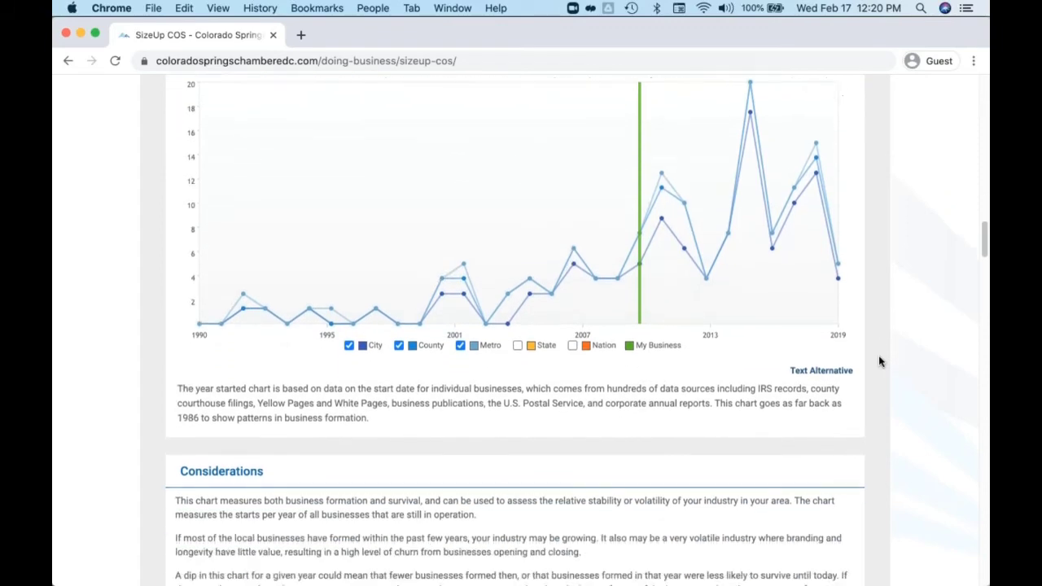
pyautogui.scroll(-6, 881, 360)
pyautogui.click(795, 413)
pyautogui.write('2')
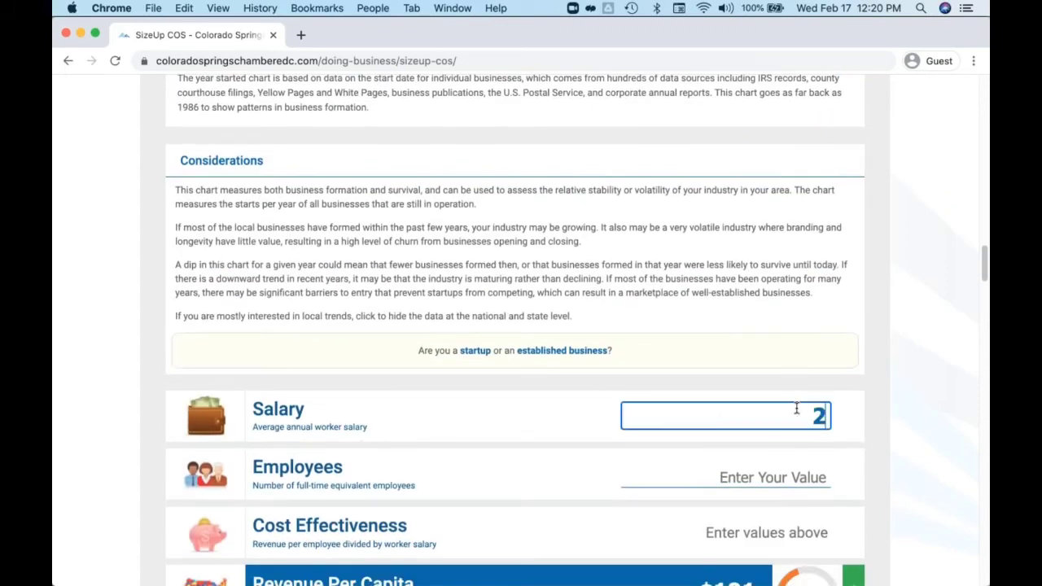
pyautogui.write('0,00000')
pyautogui.press('Return')
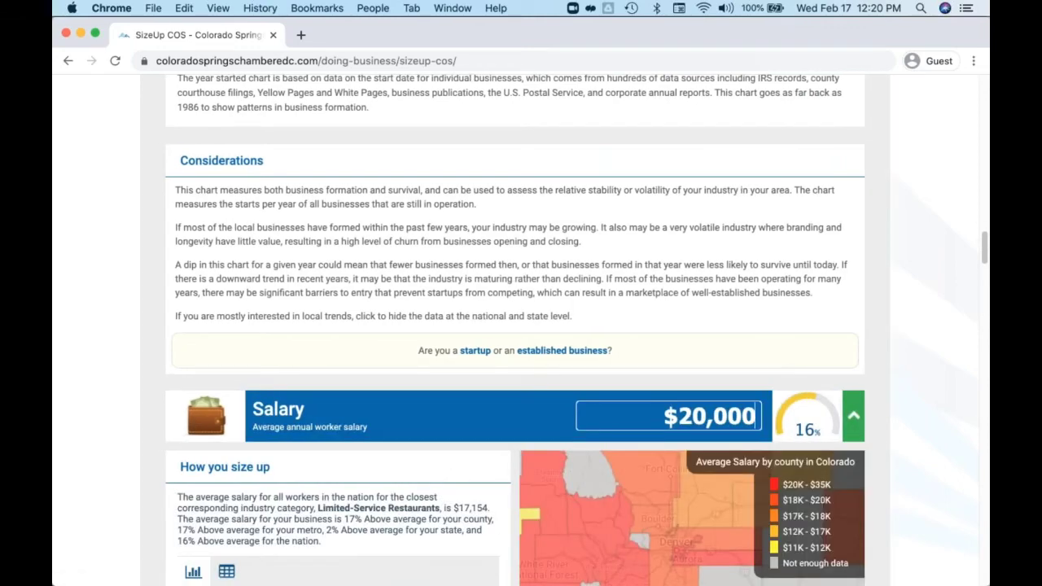
pyautogui.scroll(-4, 327, 420)
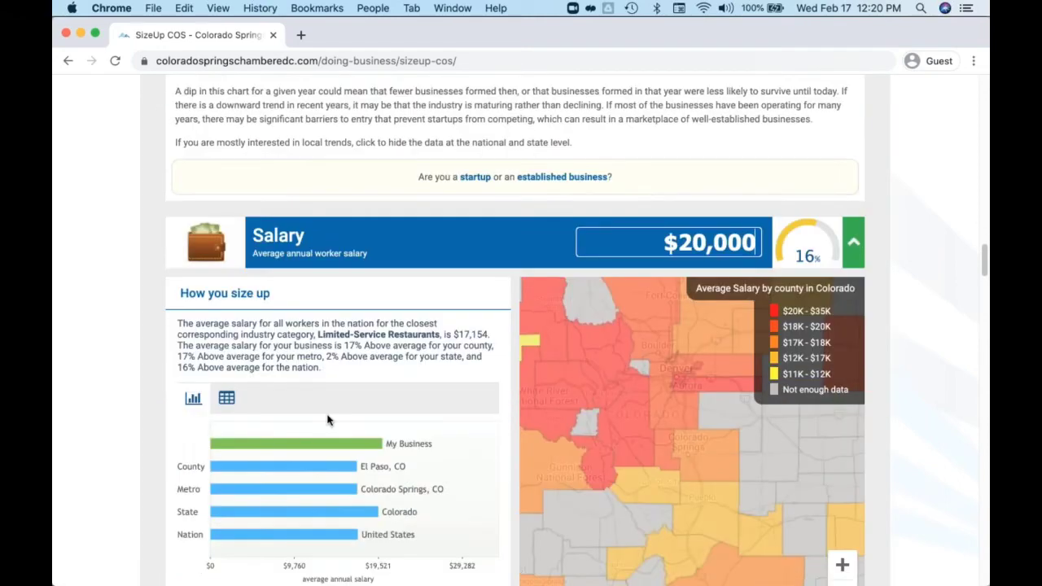
pyautogui.scroll(-2, 330, 419)
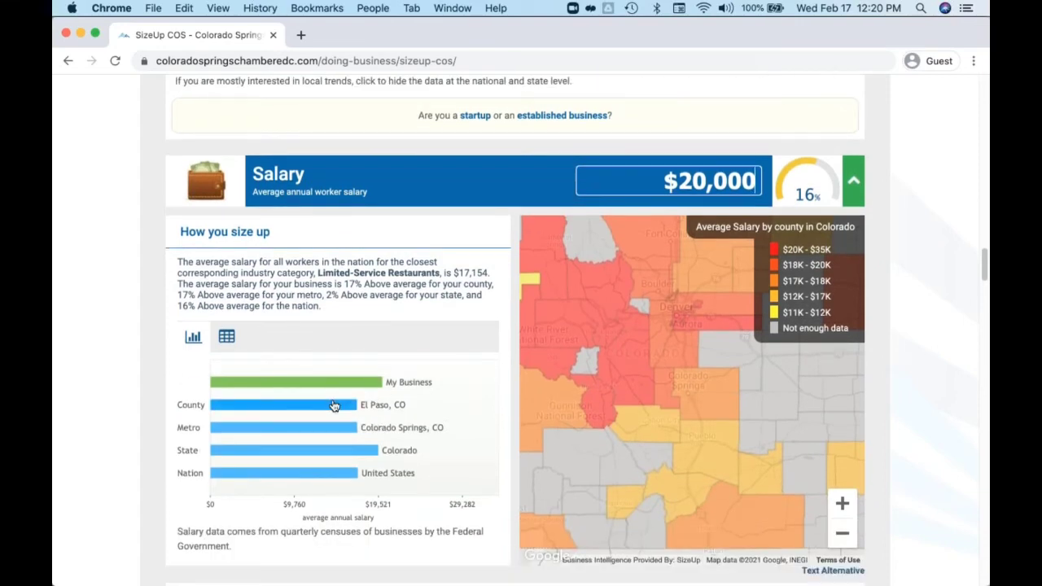
pyautogui.moveTo(334, 406)
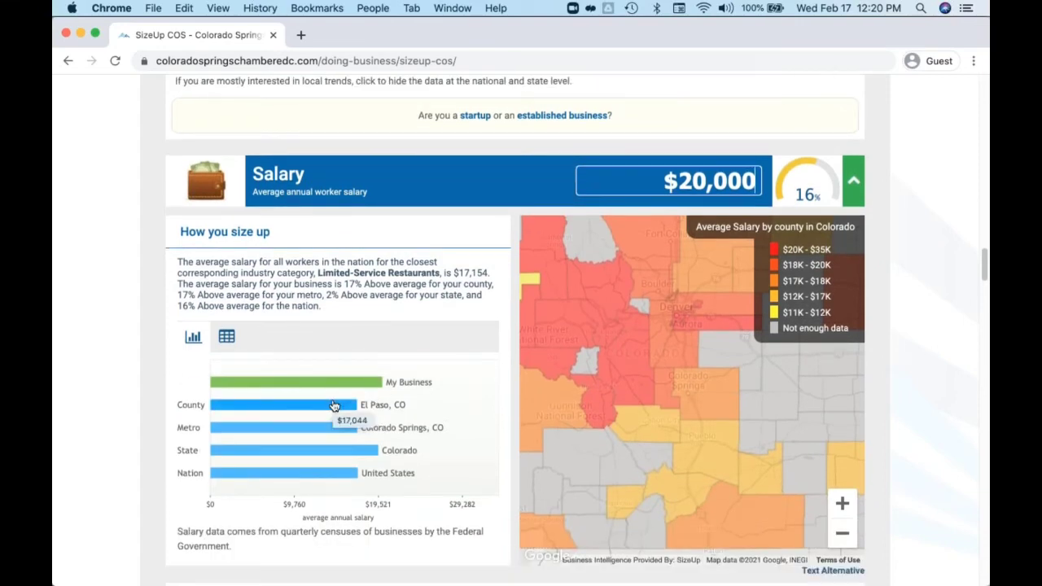
# Enter 20 as the number of full-time equivalent employees and review its comparison chart and ZIP code map
pyautogui.scroll(-3, 334, 406)
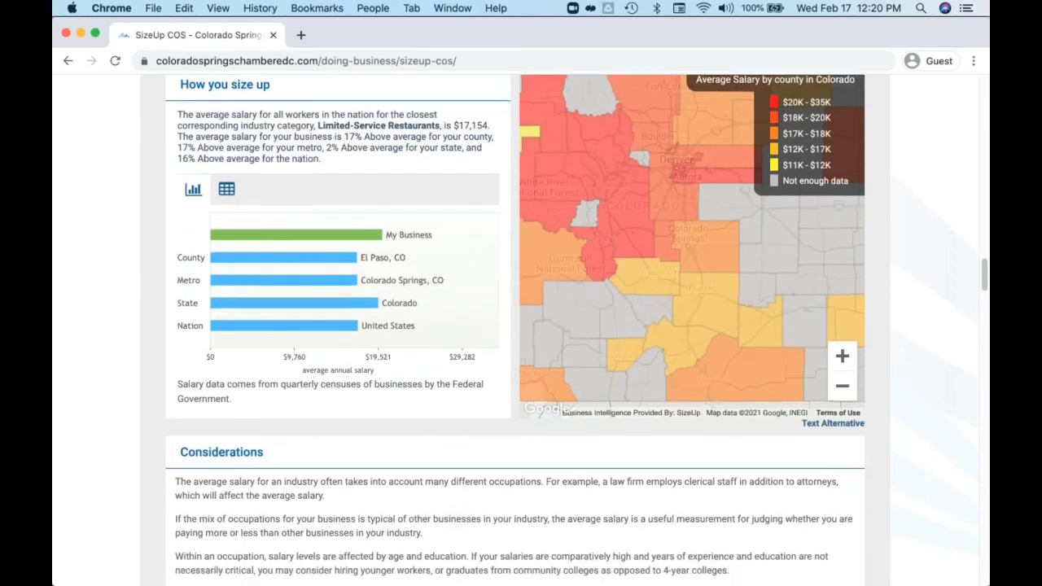
pyautogui.scroll(-4, 782, 472)
pyautogui.click(781, 477)
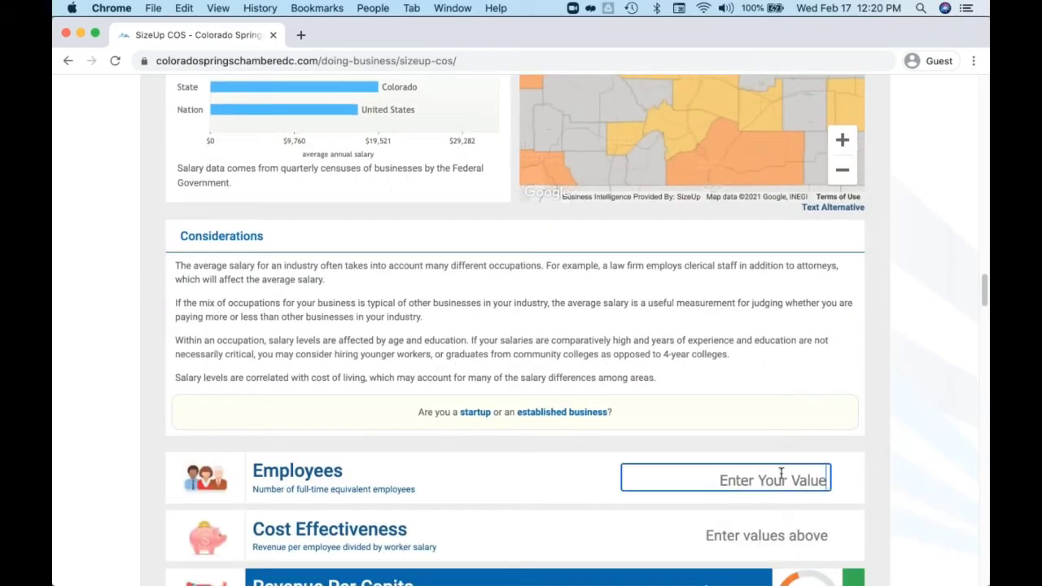
pyautogui.write('20')
pyautogui.press('Return')
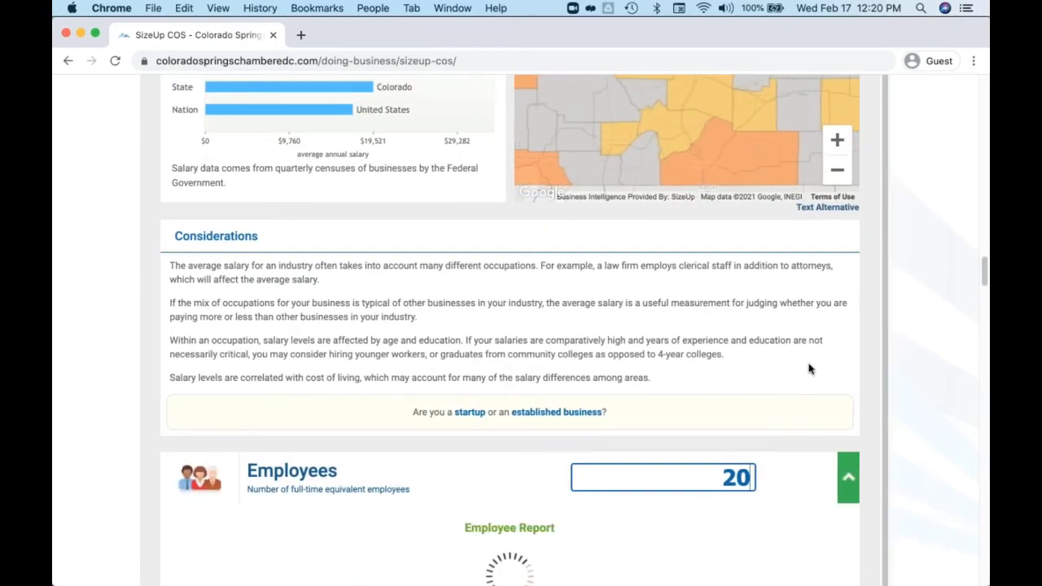
pyautogui.scroll(-3, 809, 368)
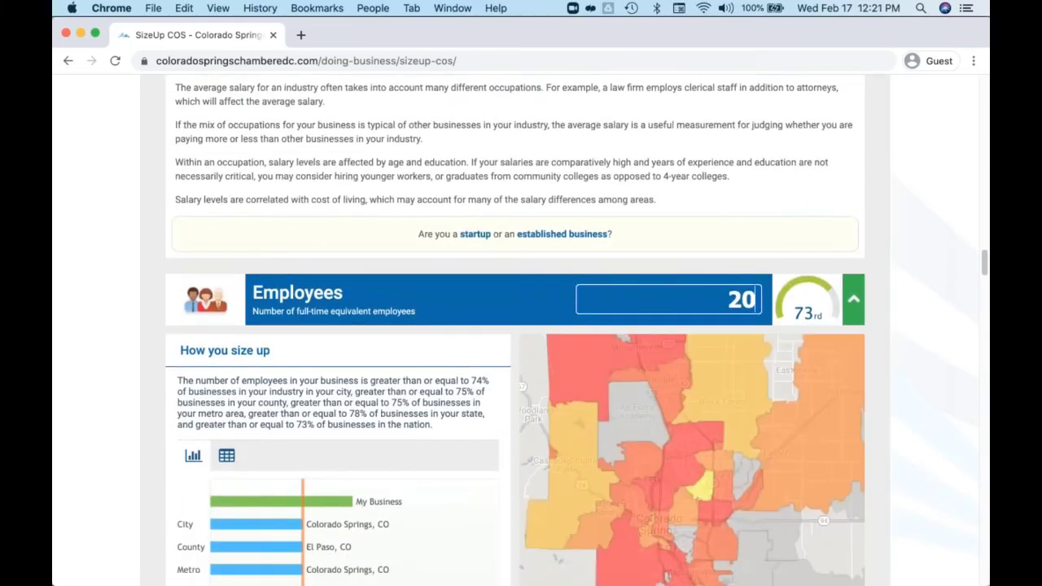
pyautogui.scroll(-2, 810, 204)
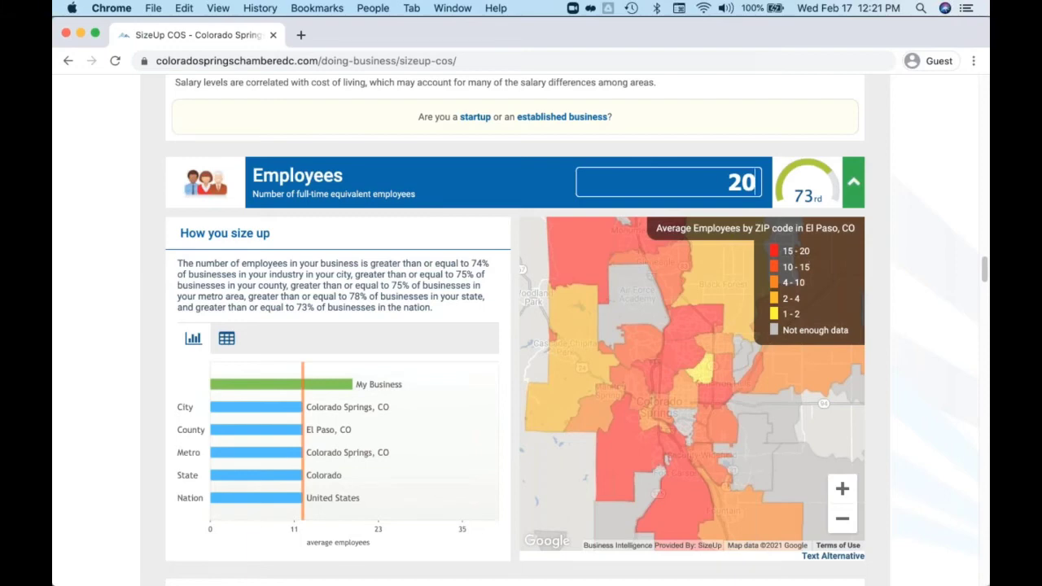
# Look through the remaining reports on employees per capita, cost effectiveness, revenue per capita, local turnover and net job change
pyautogui.scroll(-10, 516, 332)
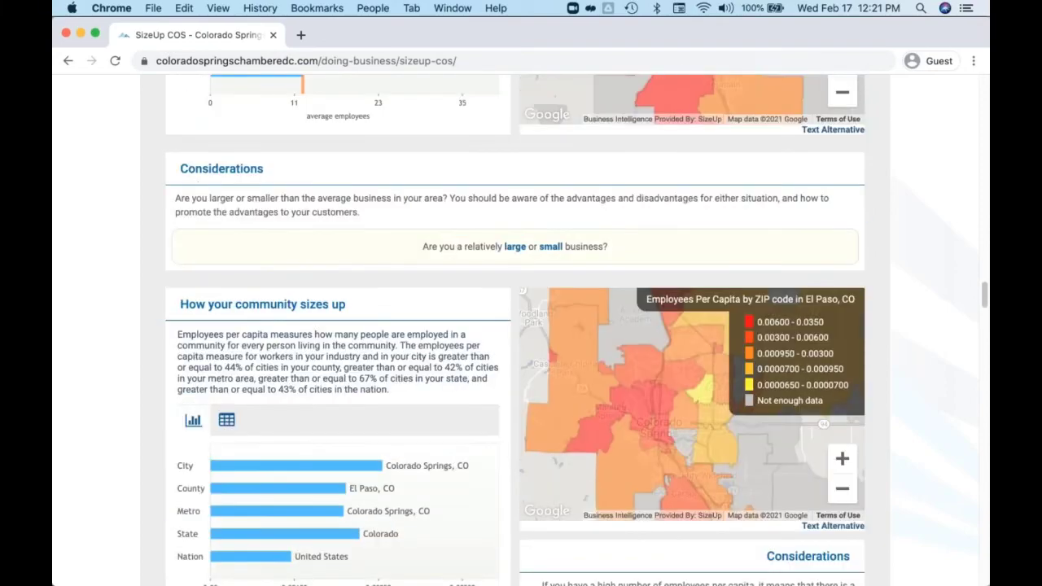
pyautogui.scroll(-12, 515, 332)
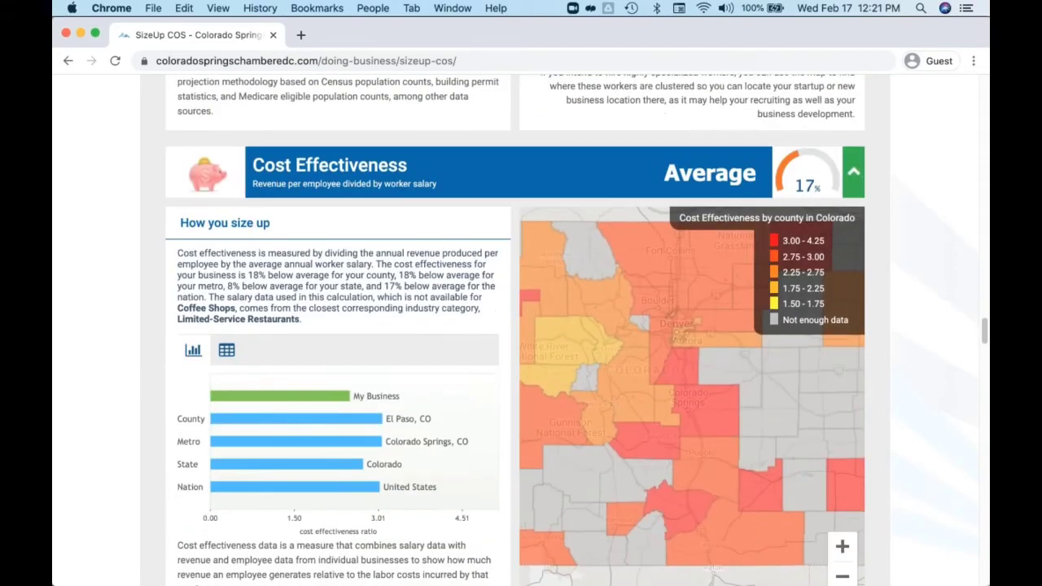
pyautogui.scroll(-13, 516, 332)
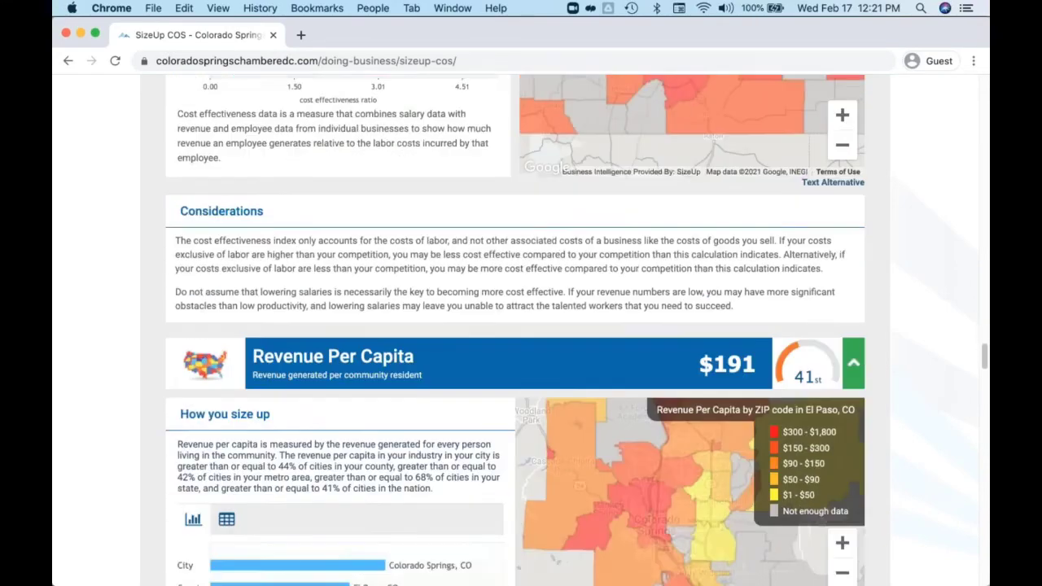
pyautogui.scroll(-4, 515, 332)
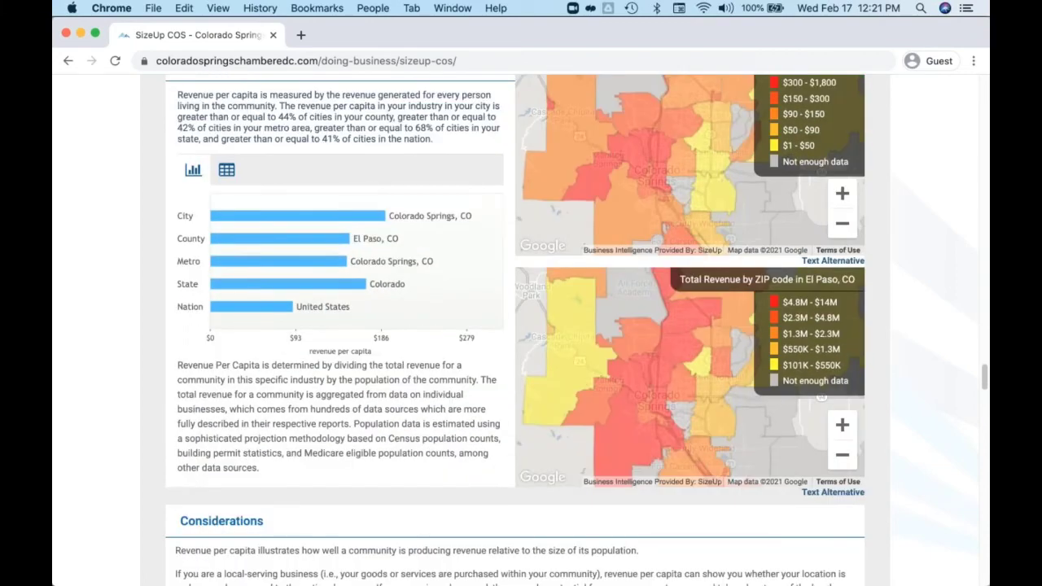
pyautogui.scroll(-1, 515, 332)
pyautogui.scroll(-1, 515, 332)
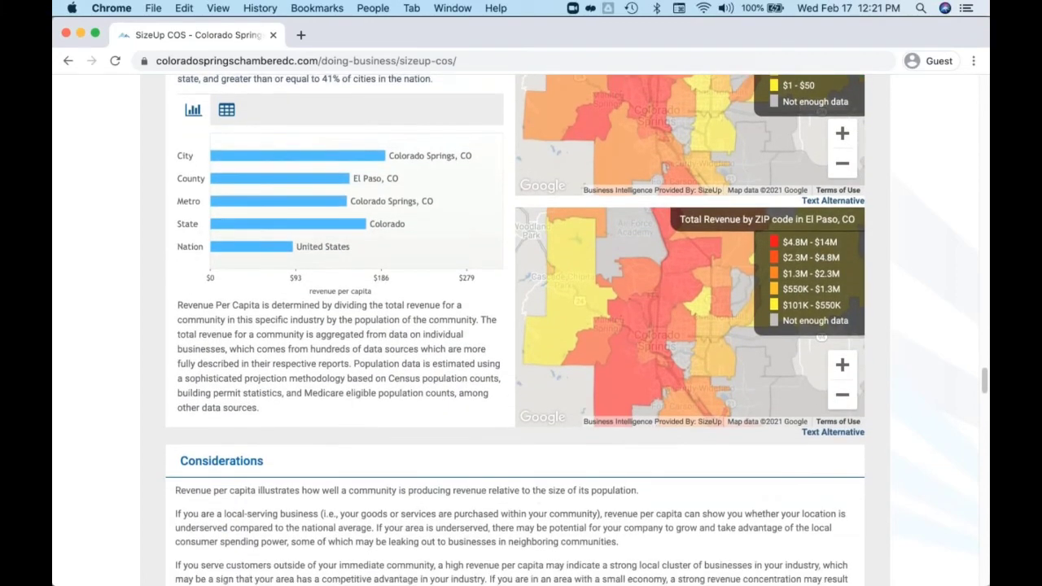
pyautogui.scroll(-10, 515, 332)
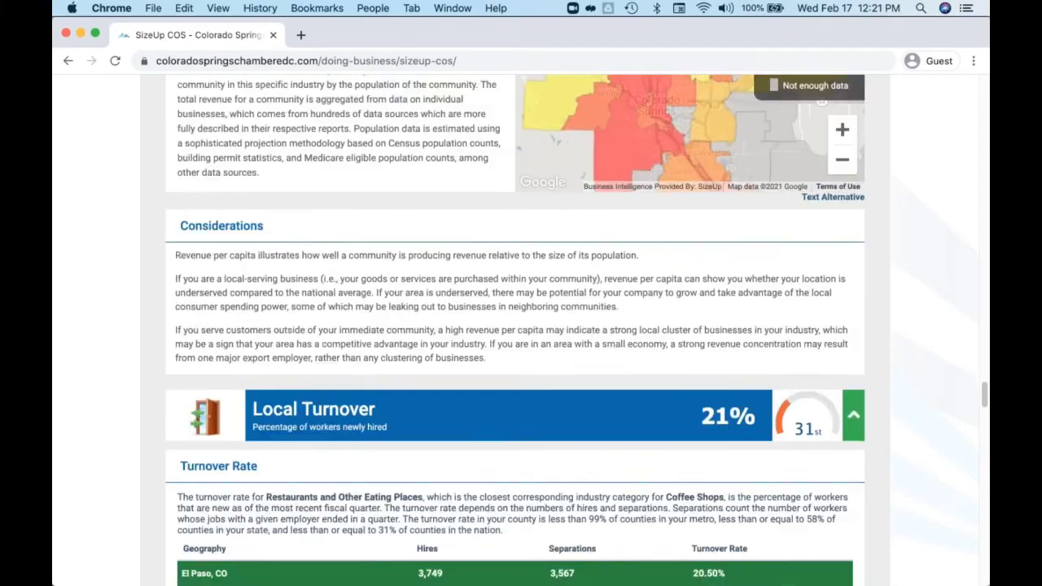
pyautogui.scroll(-20, 465, 453)
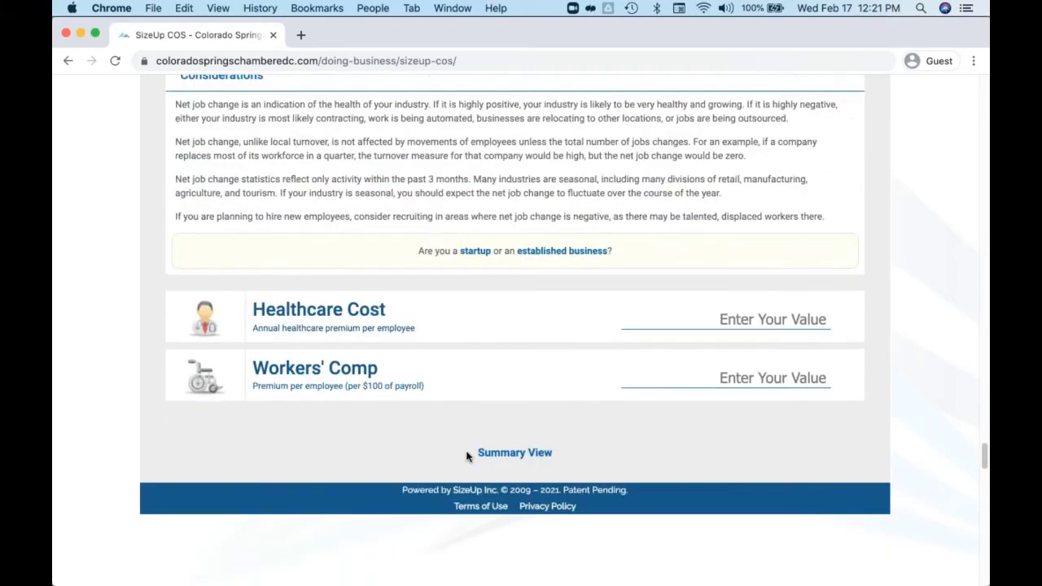
# Switch the business comparison to the summary view and return to its list of metrics
pyautogui.click(499, 453)
pyautogui.scroll(10, 455, 184)
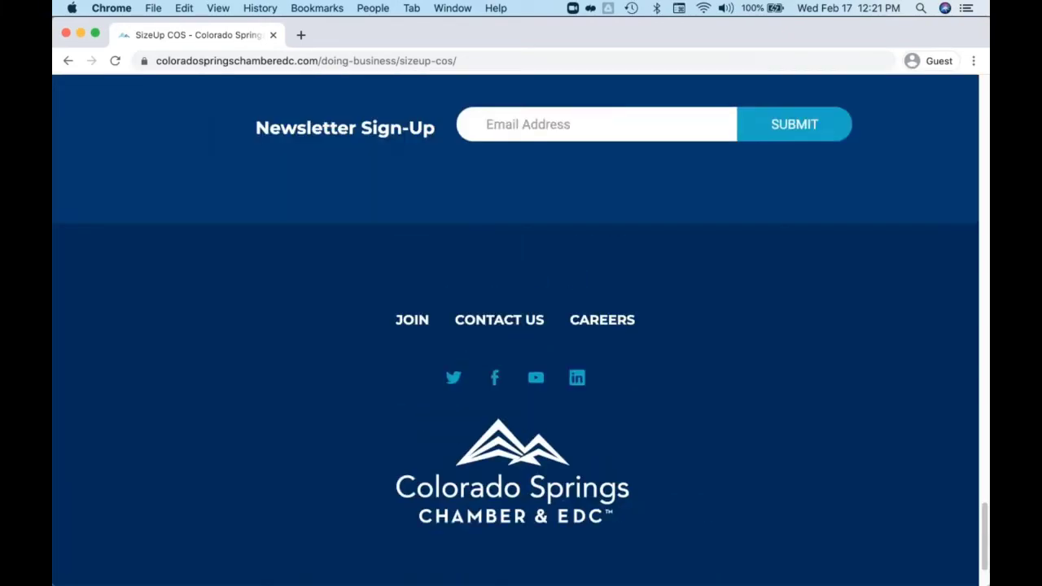
pyautogui.scroll(20, 381, 136)
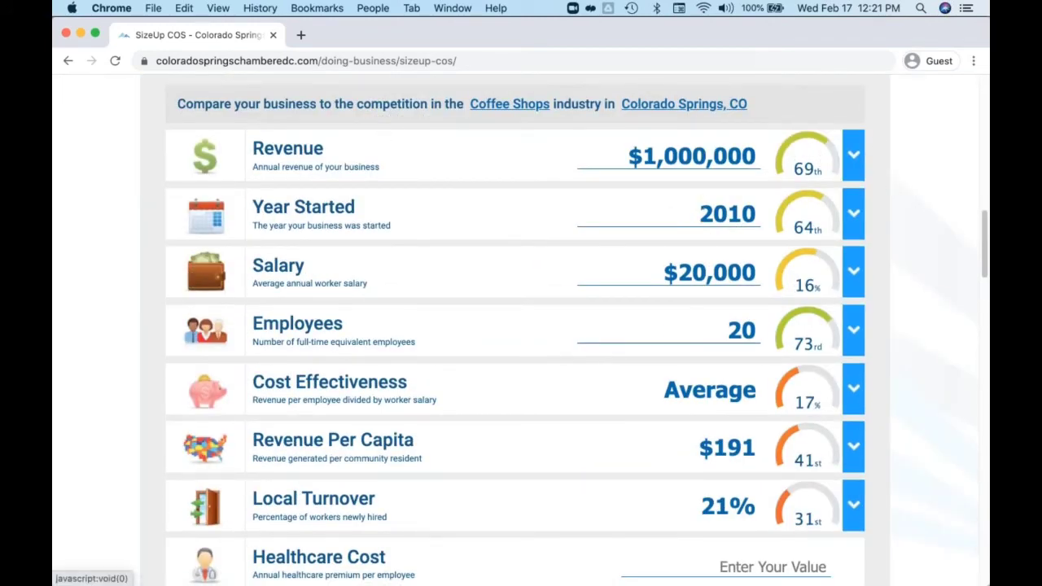
# Open the Competition section to map competitors, customers and suppliers for Coffee Shops around Colorado Springs, CO
pyautogui.scroll(2, 874, 144)
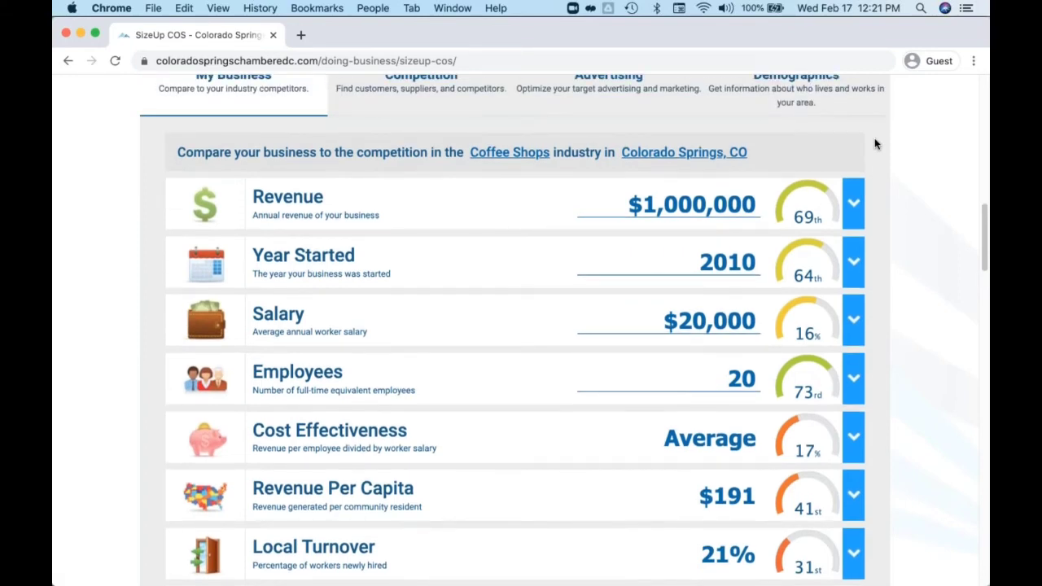
pyautogui.scroll(1, 876, 144)
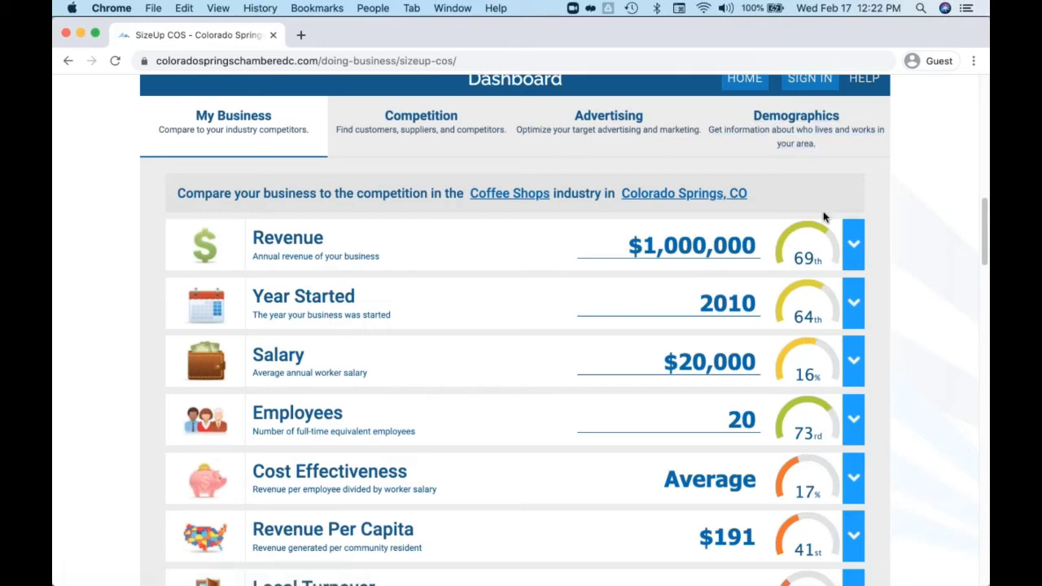
pyautogui.click(445, 139)
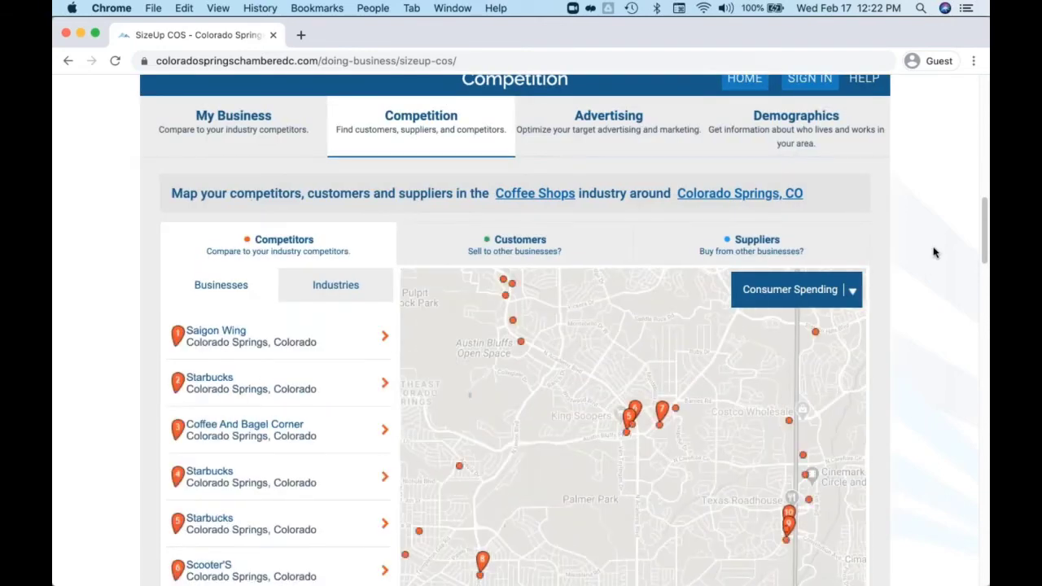
# Look through the list and map of competing coffee businesses around Colorado Springs
pyautogui.scroll(-1, 934, 252)
pyautogui.scroll(-2, 935, 253)
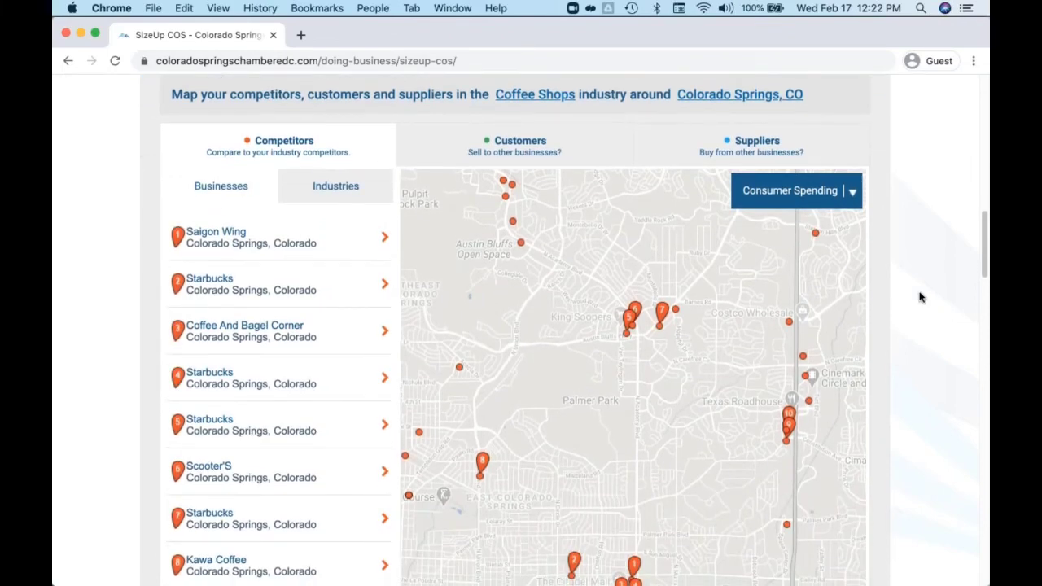
pyautogui.scroll(-2, 920, 297)
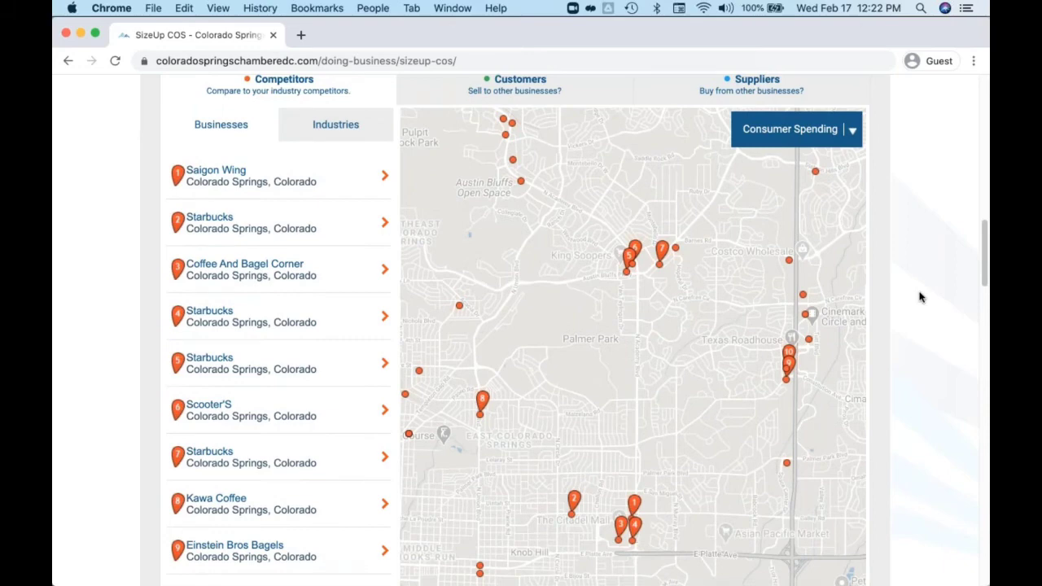
pyautogui.scroll(-2, 920, 301)
pyautogui.scroll(-2, 915, 425)
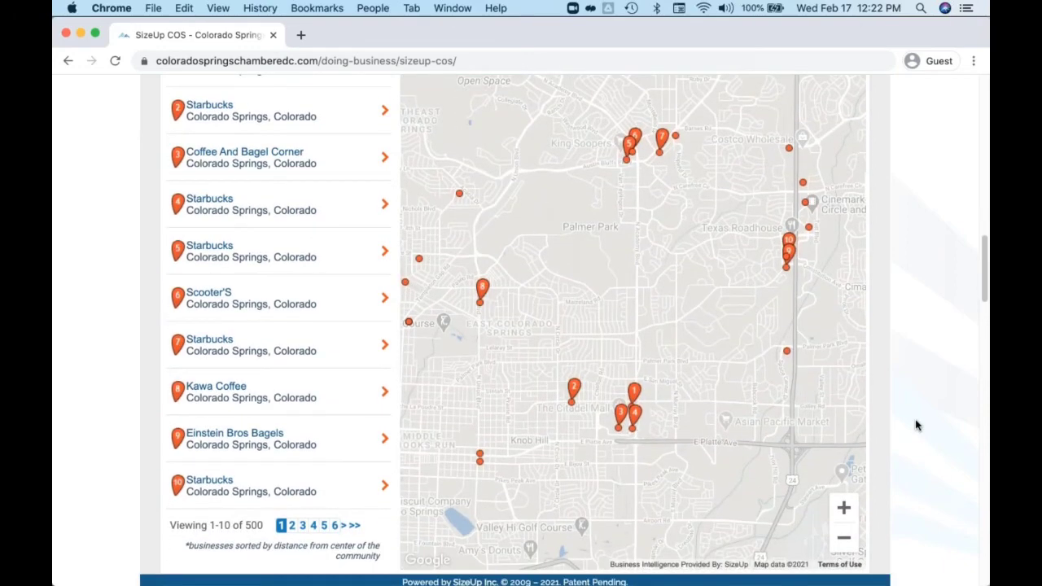
pyautogui.scroll(1, 916, 425)
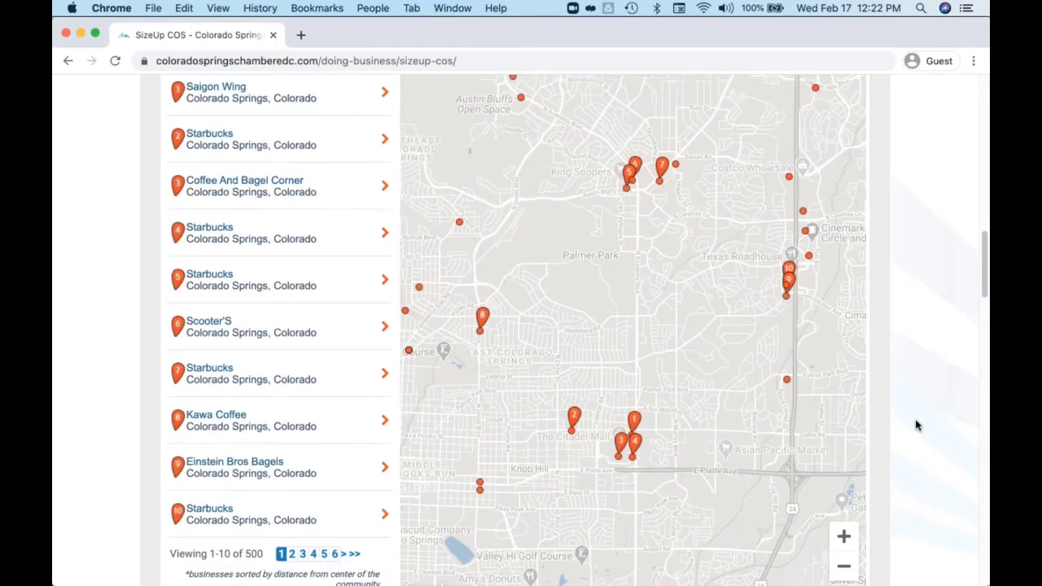
pyautogui.scroll(2, 916, 425)
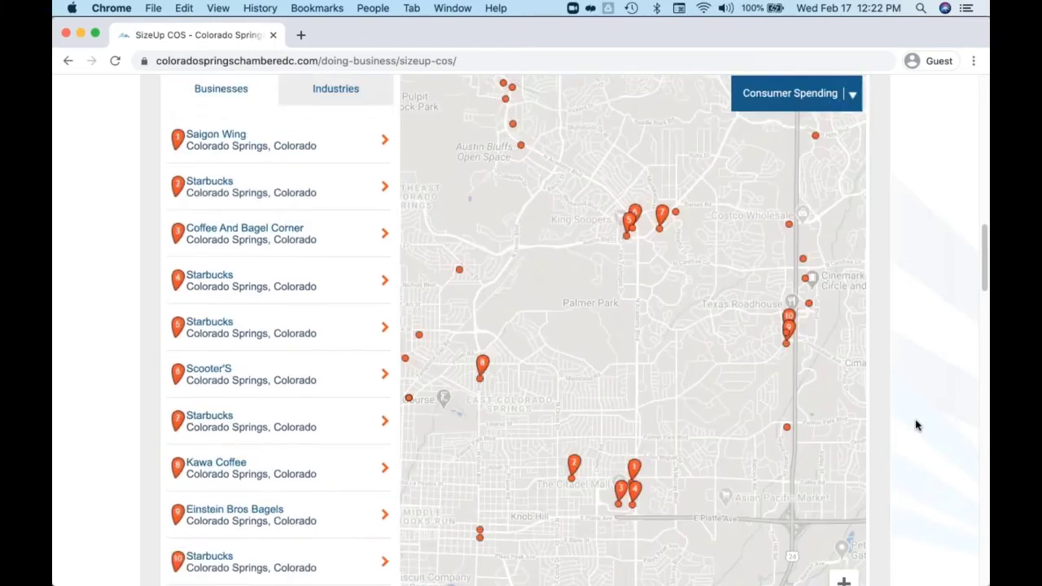
# Overlay consumer spending on the competitor map for Food And Beverages, Food Away From Home, Breakfast And Brunch
pyautogui.click(855, 114)
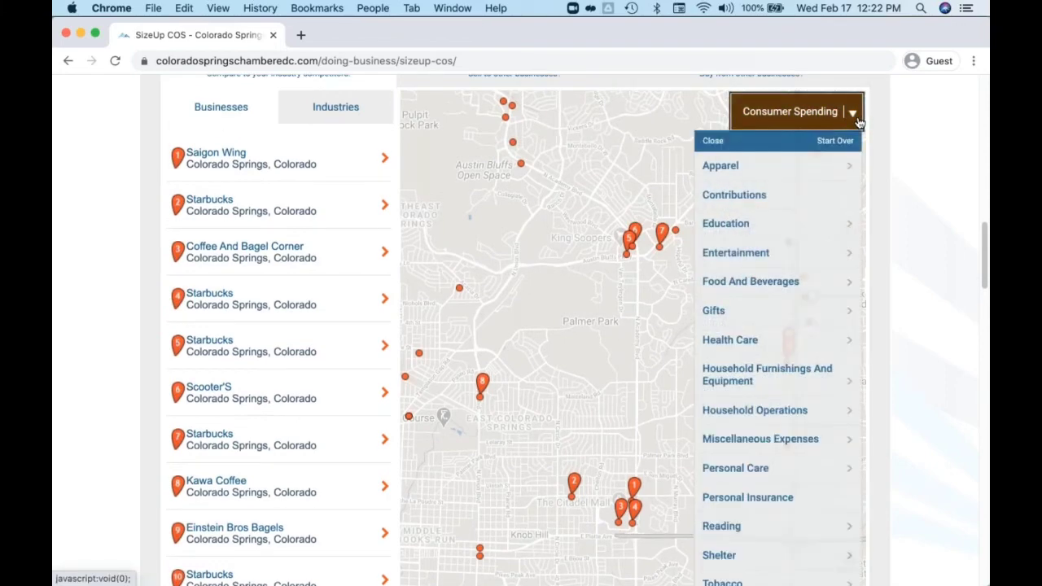
pyautogui.click(781, 276)
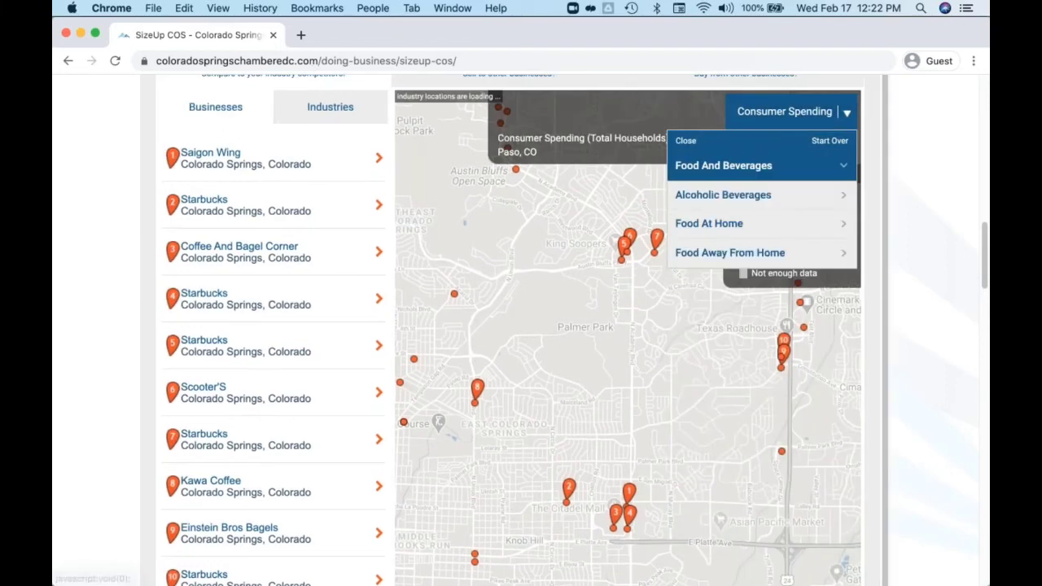
pyautogui.click(745, 249)
pyautogui.click(751, 266)
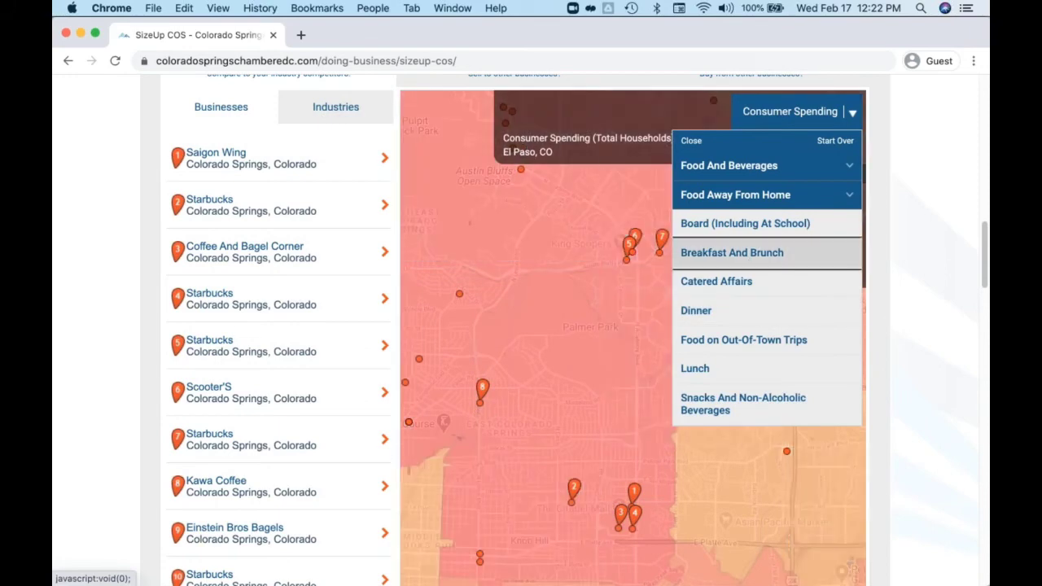
# Examine breakfast and brunch spending by ZIP code across a wider area of the map, including the city's east and southwest
pyautogui.scroll(-4, 851, 506)
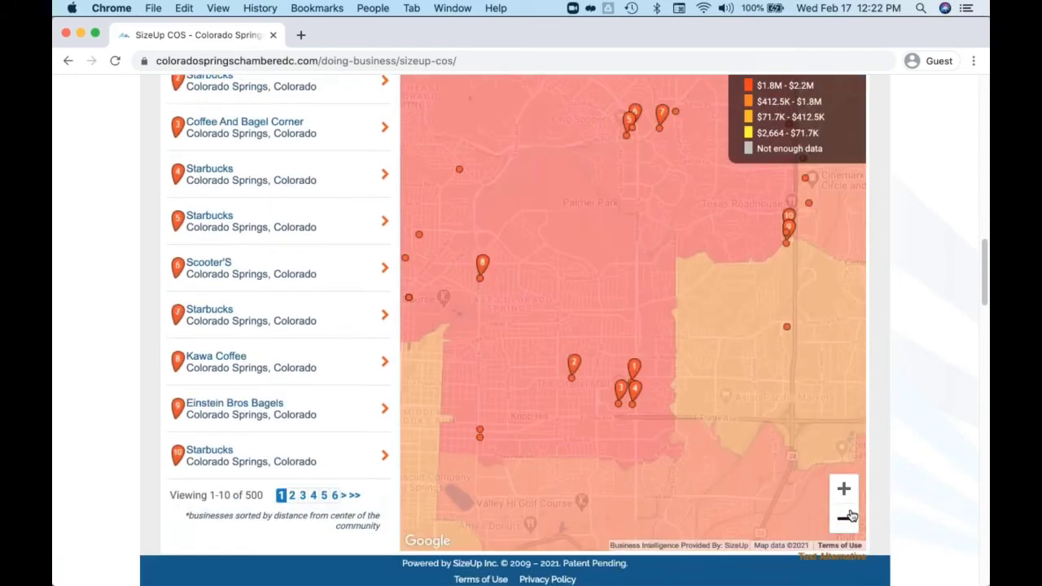
pyautogui.click(846, 516)
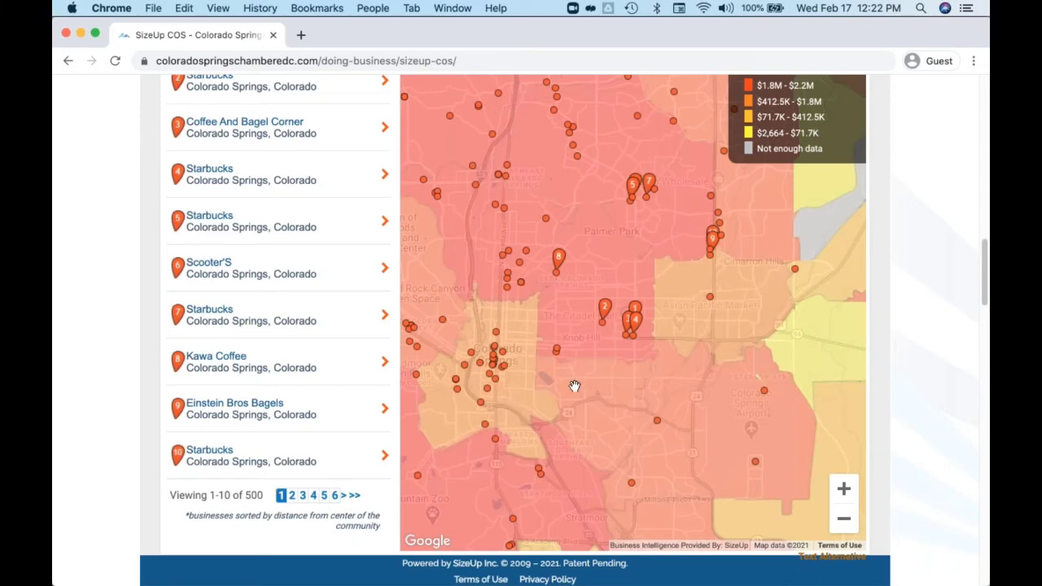
pyautogui.moveTo(575, 384); pyautogui.dragTo(473, 379)
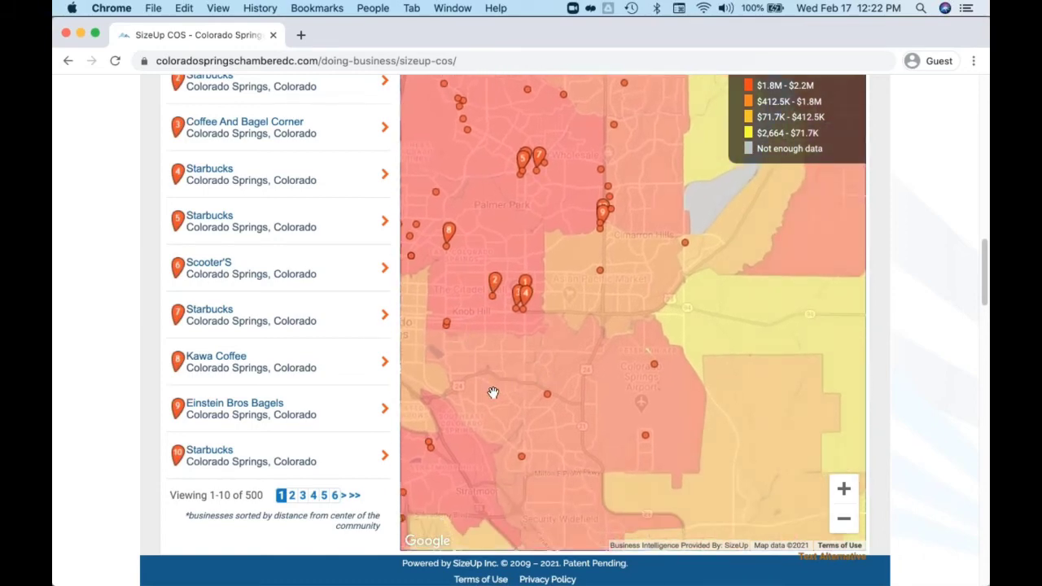
pyautogui.moveTo(557, 360); pyautogui.dragTo(651, 305)
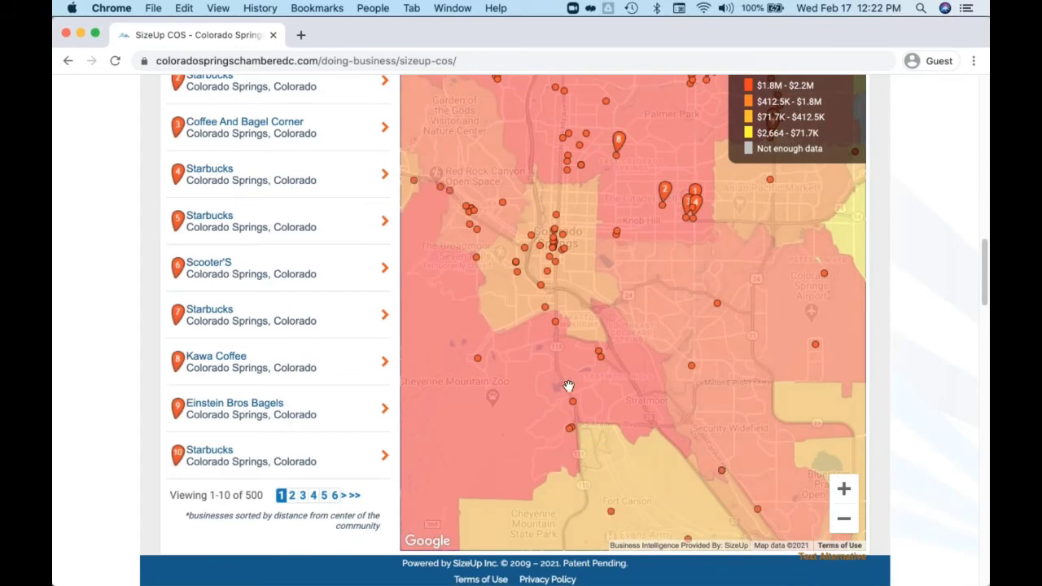
pyautogui.scroll(4, 568, 386)
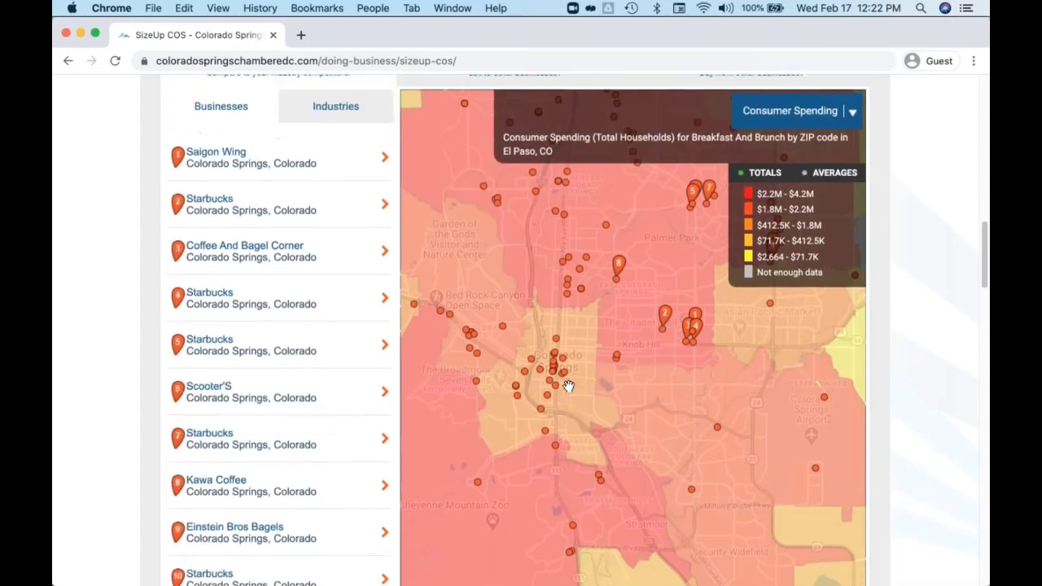
# Reset the consumer spending selection to clear the Breakfast And Brunch overlay from the map
pyautogui.scroll(1, 568, 386)
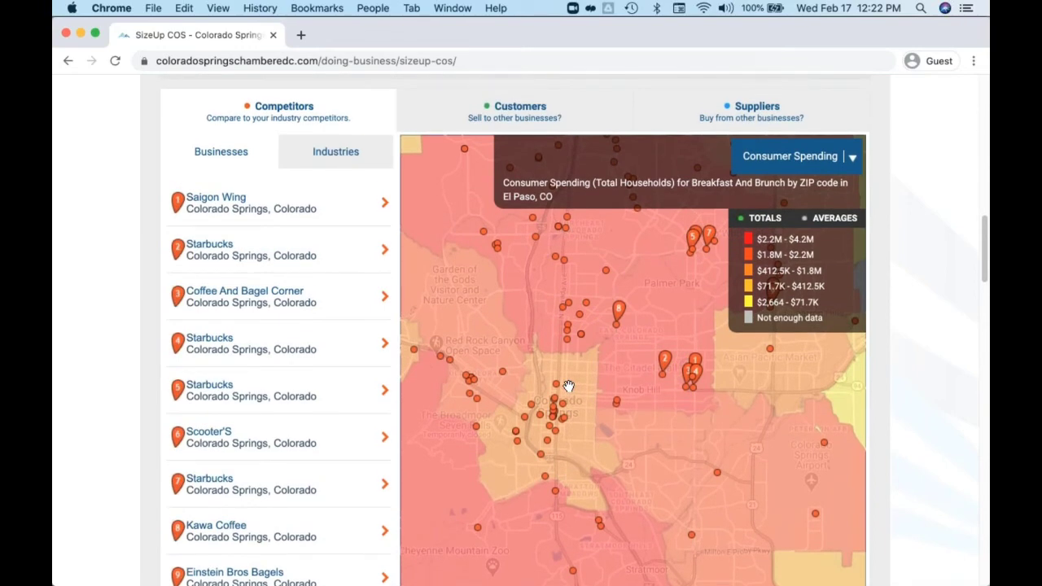
pyautogui.scroll(1, 569, 386)
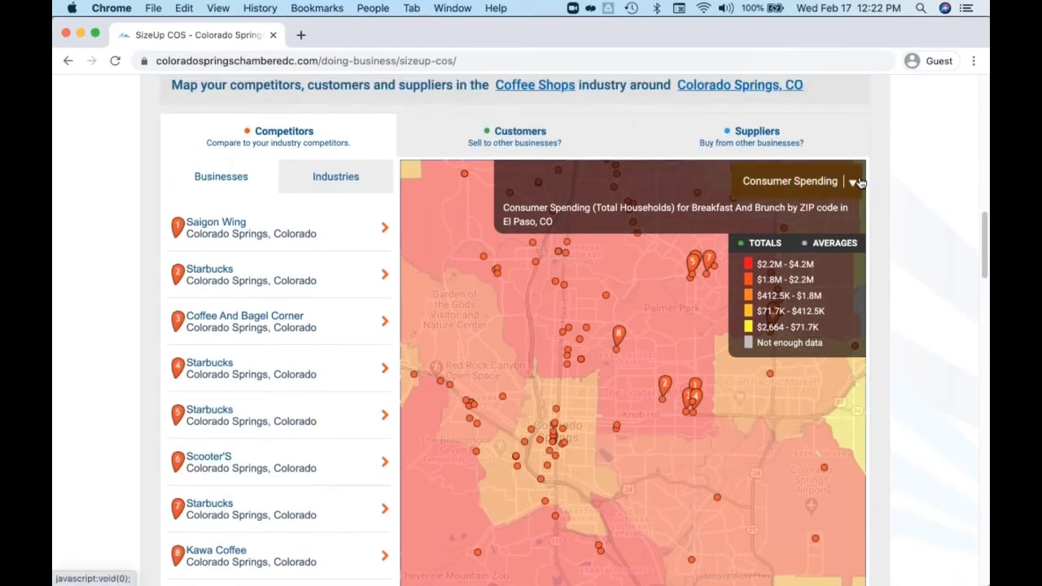
pyautogui.click(853, 183)
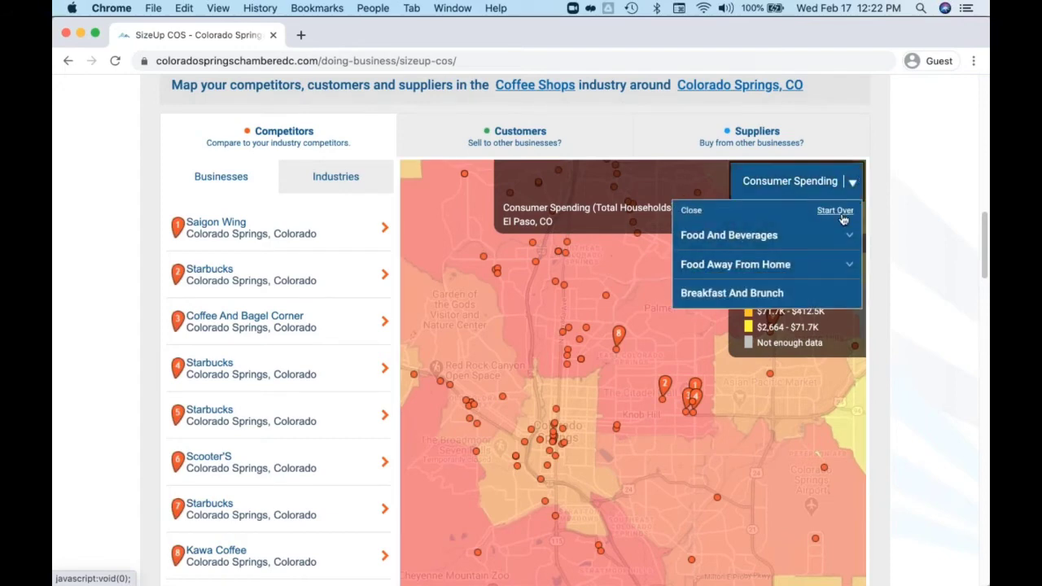
pyautogui.click(836, 212)
# Map potential customers by searching for "tax" and adding Tax Return Preparation Services as a category of businesses that buy from you
pyautogui.click(520, 137)
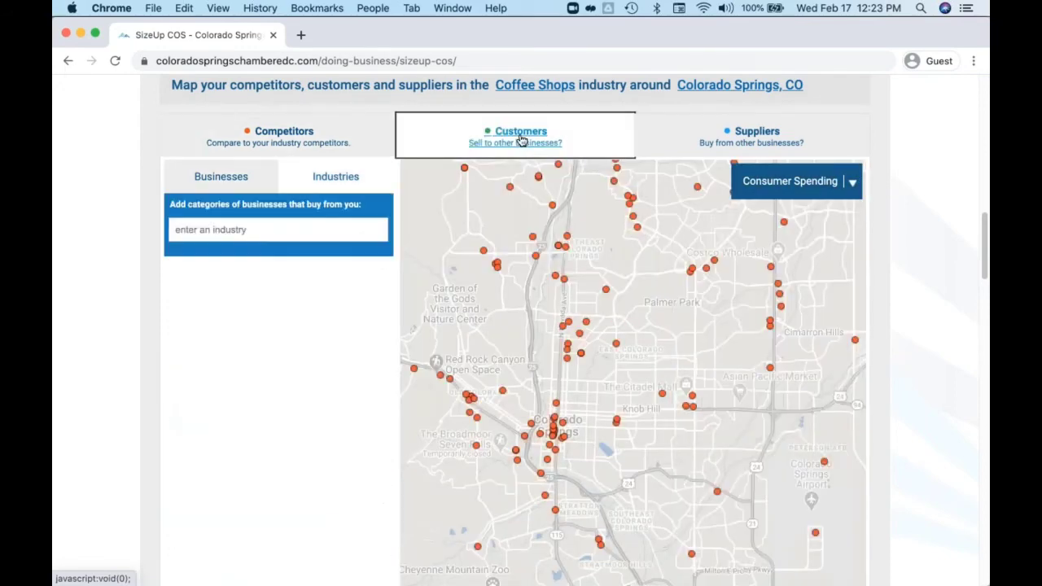
pyautogui.click(239, 228)
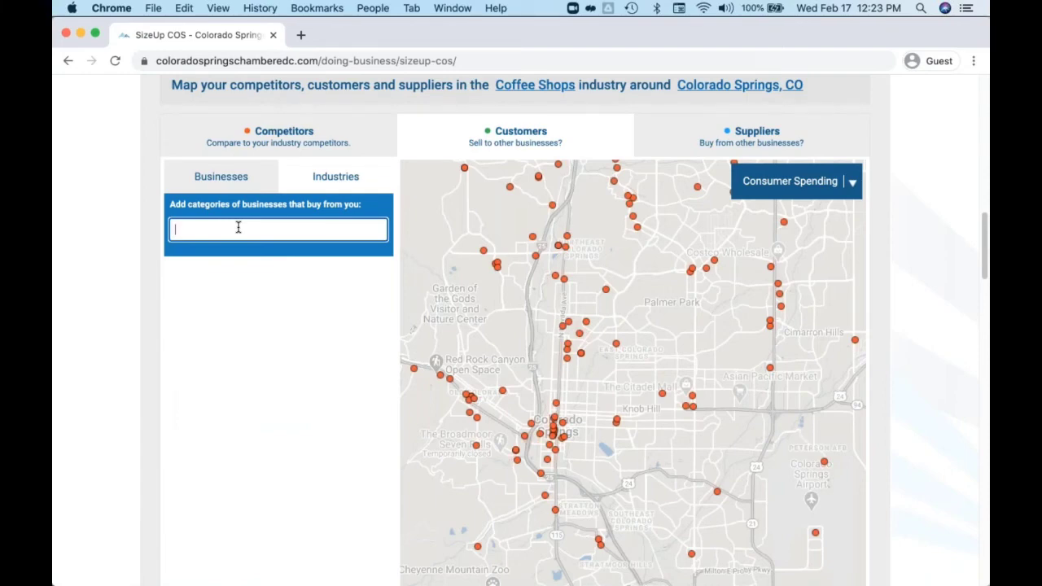
pyautogui.write('tax')
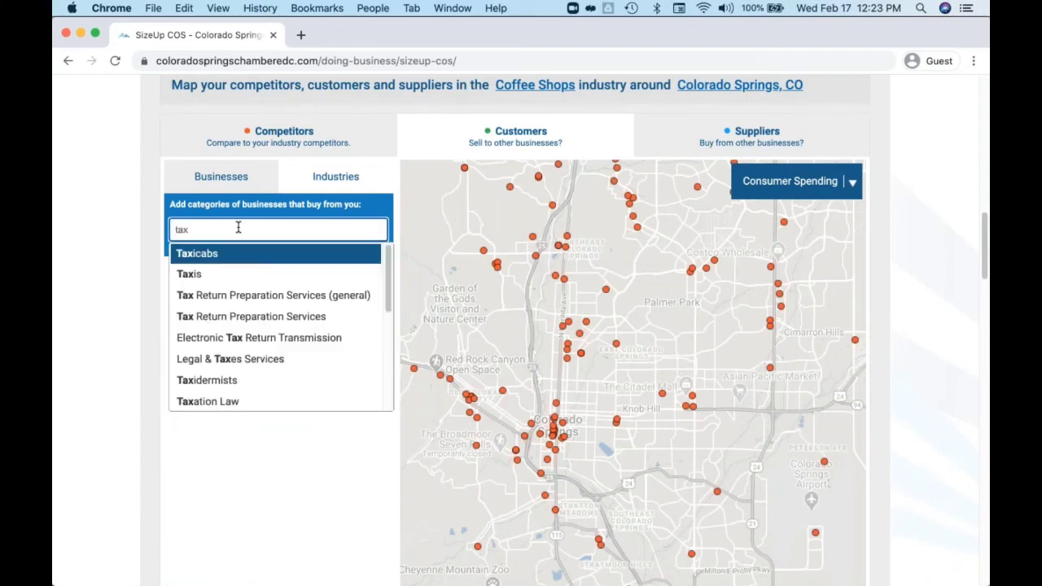
pyautogui.press('Down')
pyautogui.press('Down')
pyautogui.press('Down')
pyautogui.press('Down')
pyautogui.press('Up')
pyautogui.press('Up')
pyautogui.press('Up')
pyautogui.press('Up')
pyautogui.press('Down')
pyautogui.press('Down')
pyautogui.press('Down')
pyautogui.press('Return')
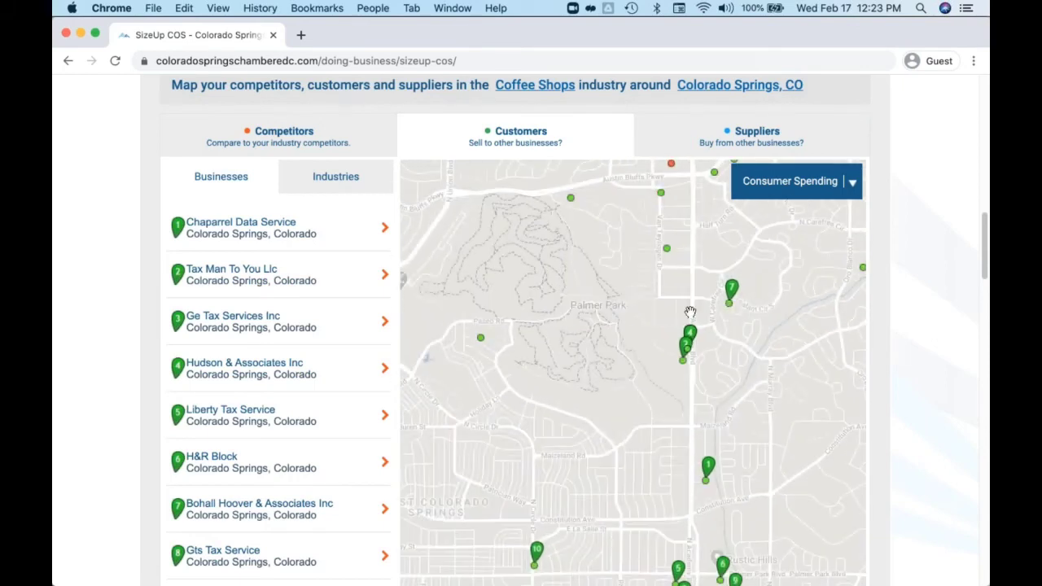
# Look through the mapped tax service businesses and view the details of Bohall Hoover & Associates Inc
pyautogui.scroll(-2, 732, 336)
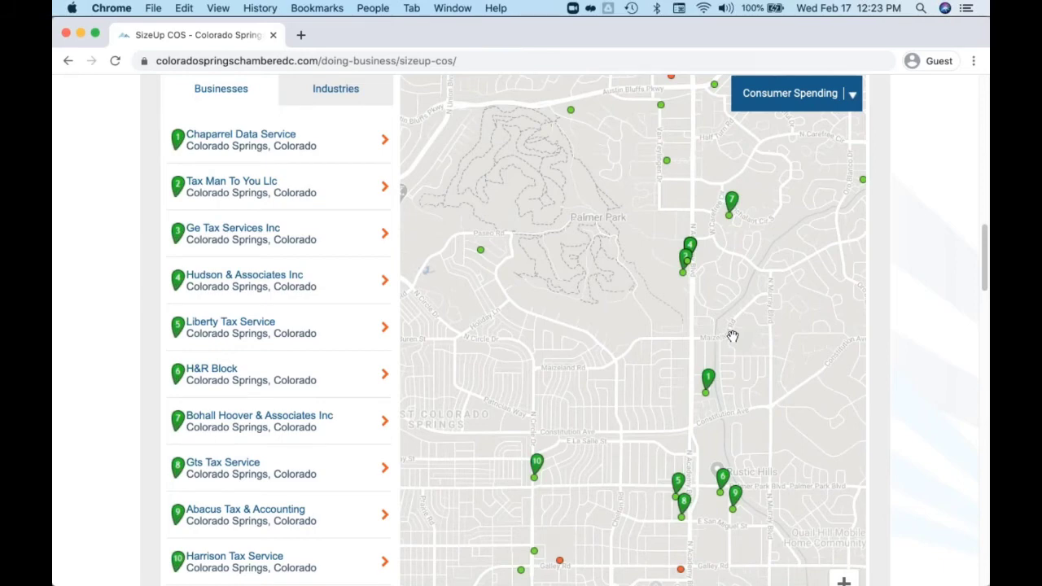
pyautogui.scroll(-1, 732, 336)
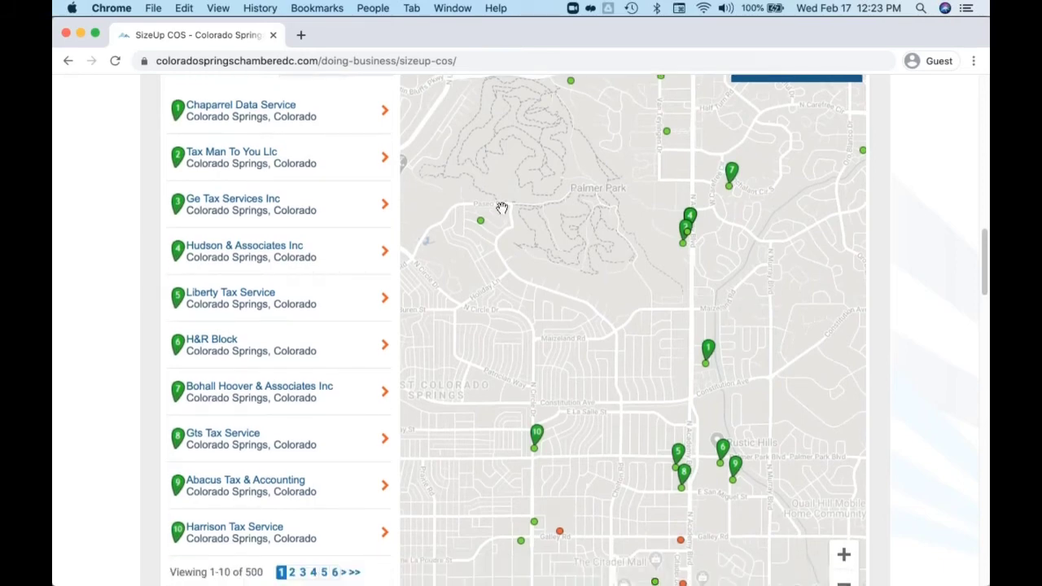
pyautogui.scroll(-1, 502, 209)
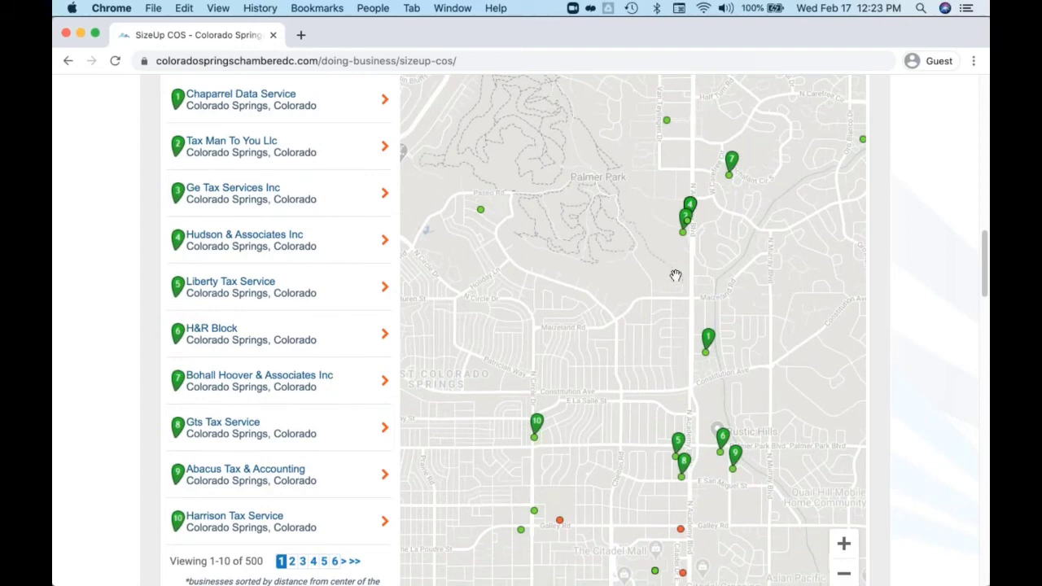
pyautogui.scroll(1, 676, 275)
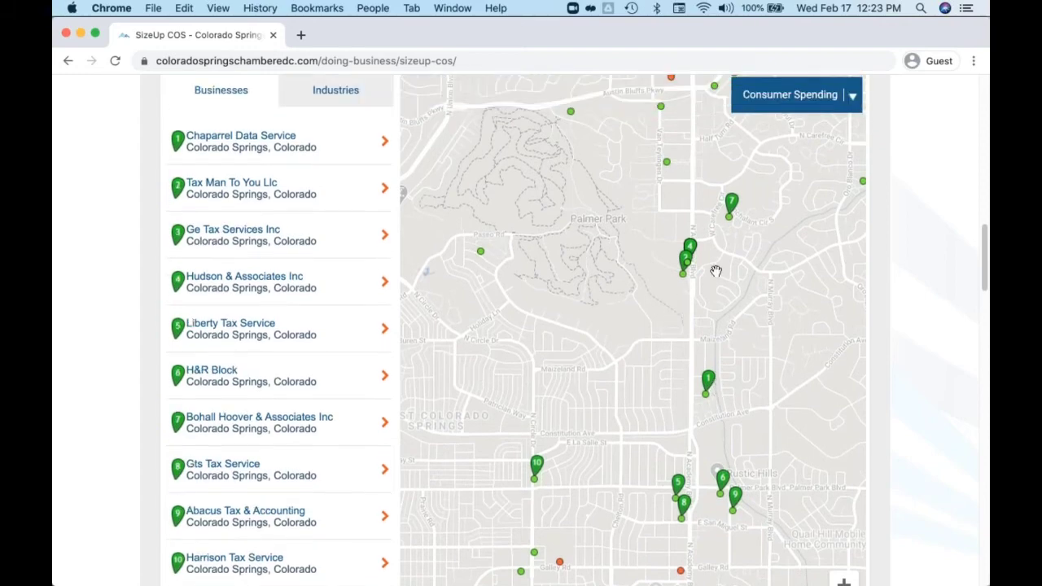
pyautogui.click(731, 204)
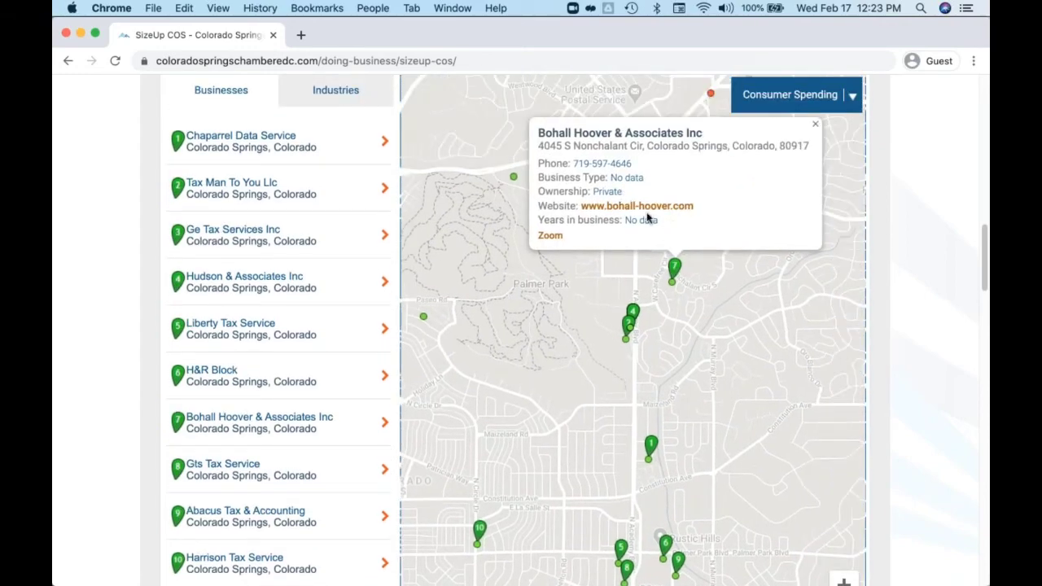
pyautogui.click(817, 127)
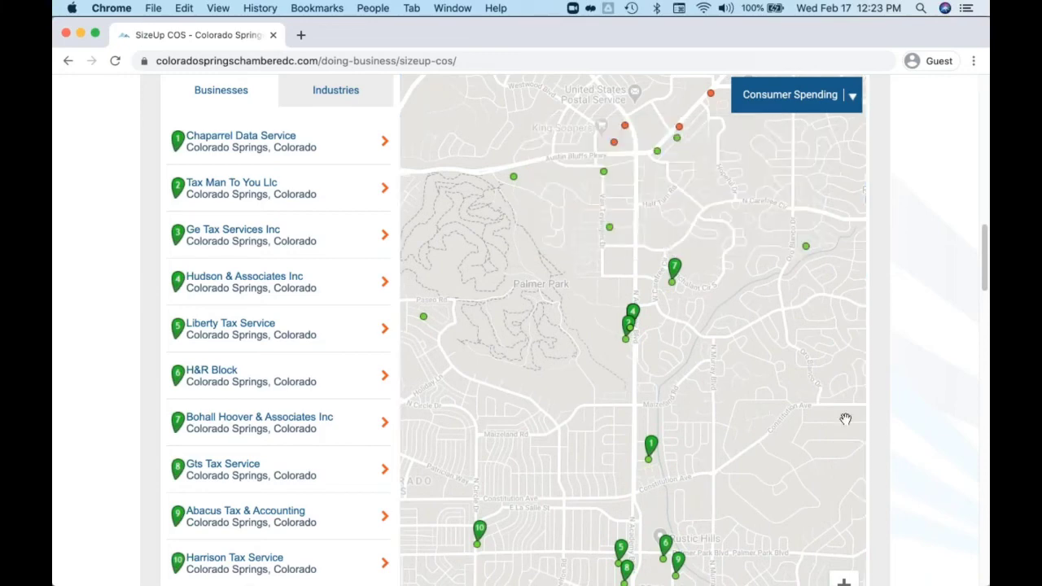
# Zoom out the map to compare customer locations with competitor locations over a wider area
pyautogui.scroll(-1, 845, 418)
pyautogui.scroll(-3, 845, 418)
pyautogui.click(844, 527)
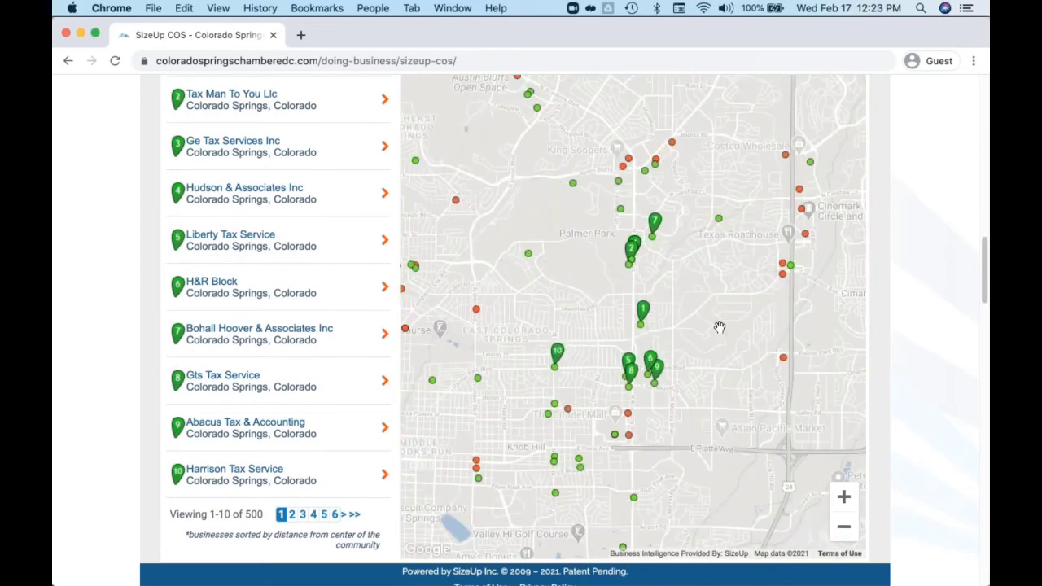
# Map potential suppliers by searching for "coffee" and adding a matching category of businesses that sell to you
pyautogui.scroll(2, 720, 328)
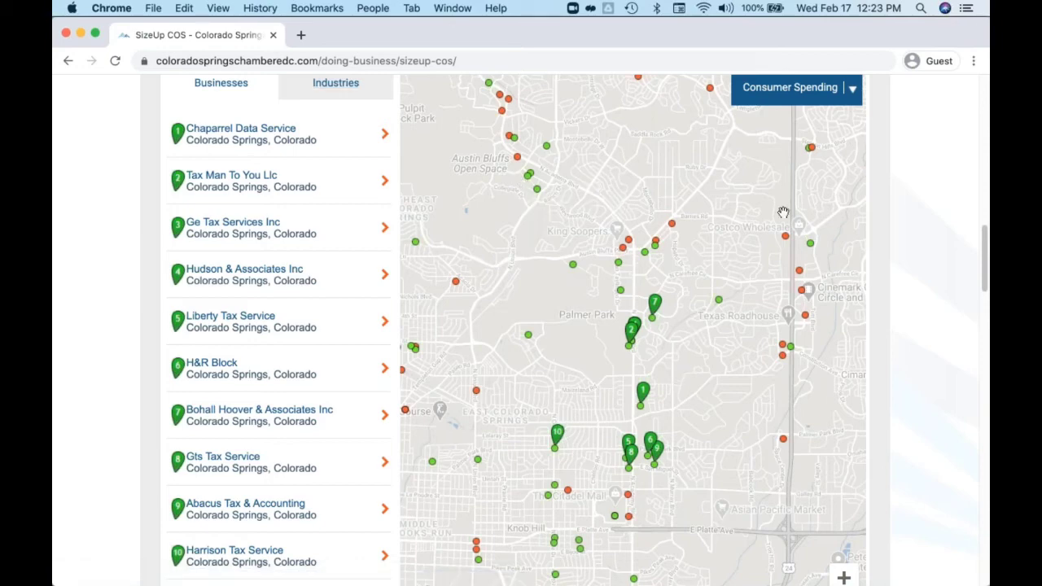
pyautogui.scroll(3, 783, 213)
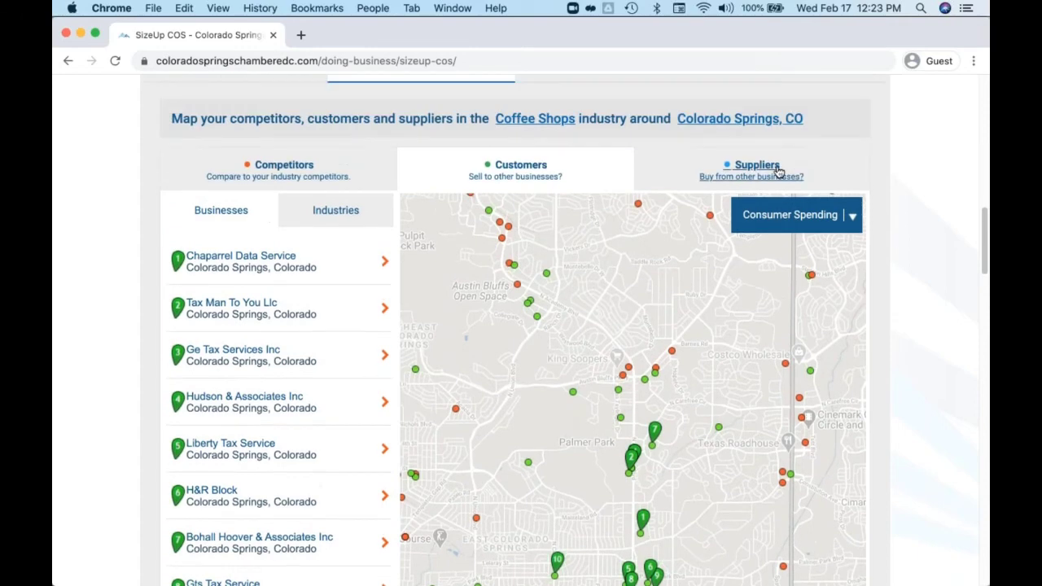
pyautogui.click(757, 167)
pyautogui.click(342, 261)
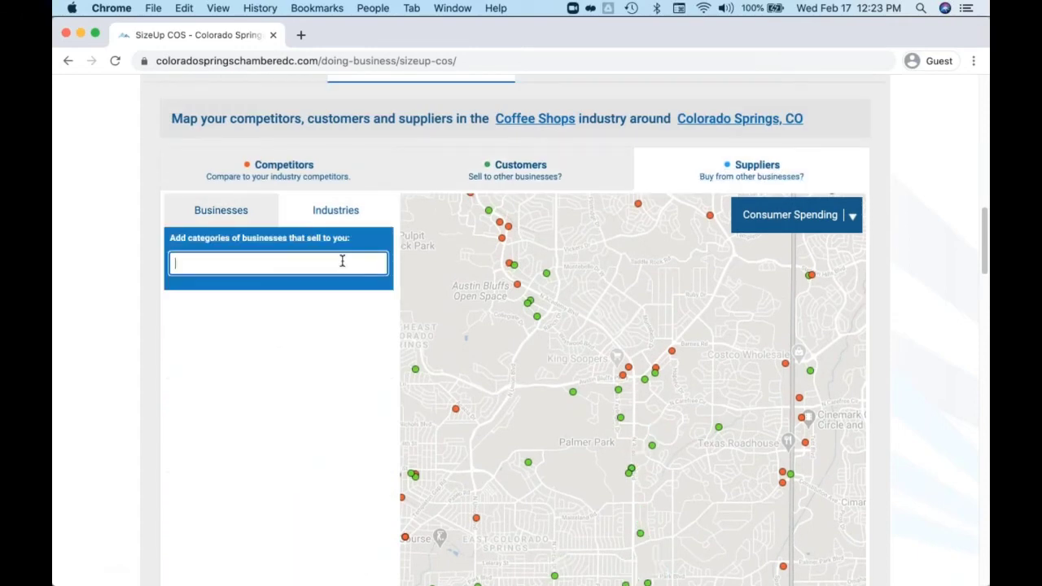
pyautogui.write('coffee')
pyautogui.click(296, 332)
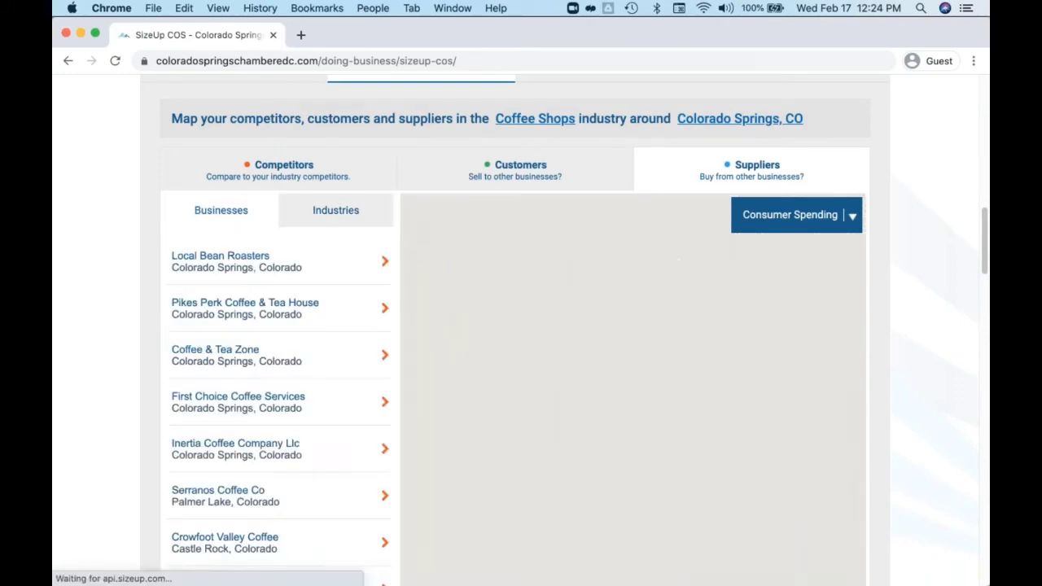
# Look over the supplier map and view the details of Crowfoot Valley Coffee in Castle Rock
pyautogui.scroll(-2, 630, 419)
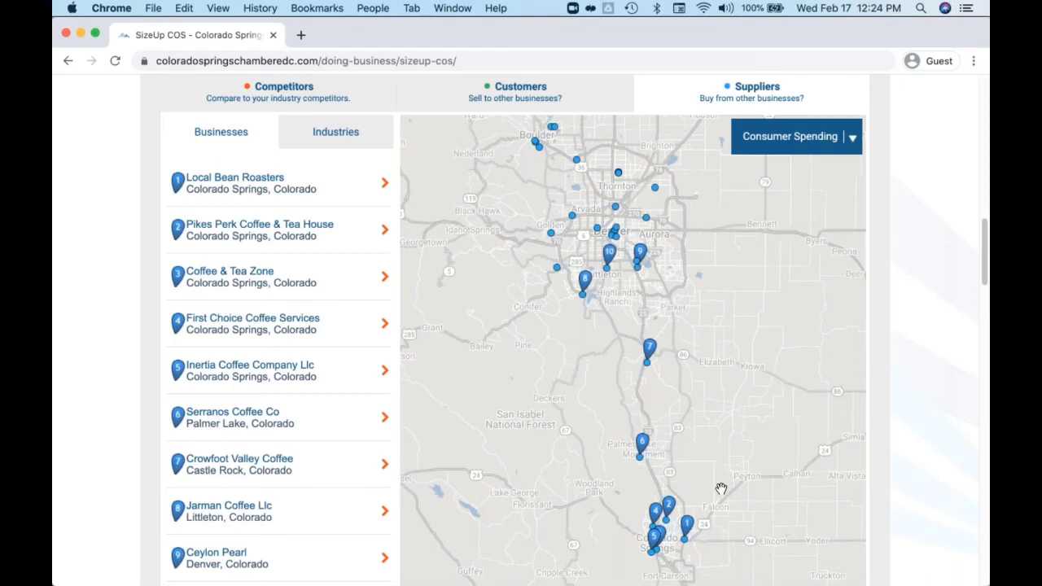
pyautogui.click(651, 350)
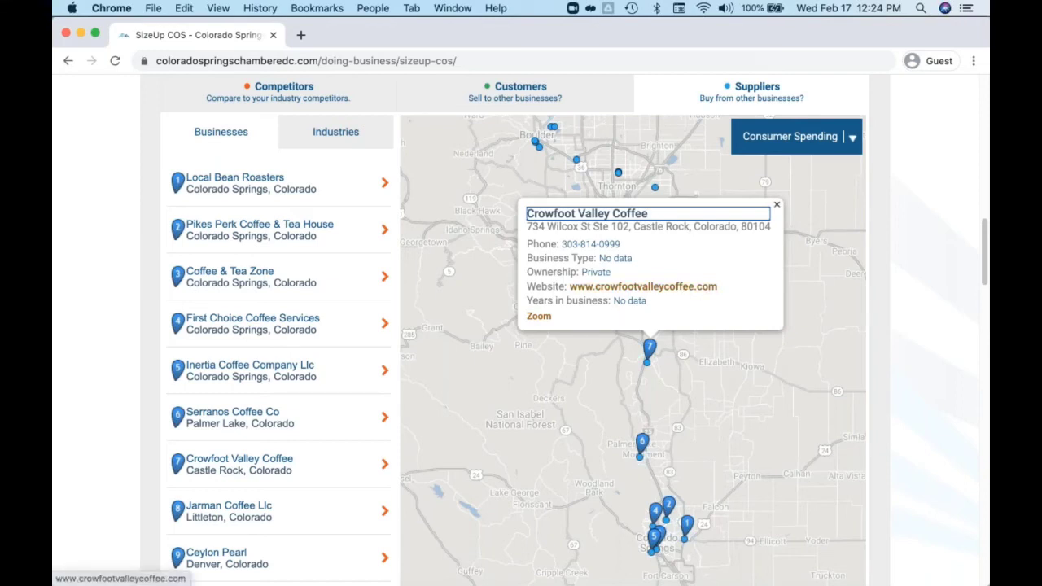
pyautogui.click(778, 204)
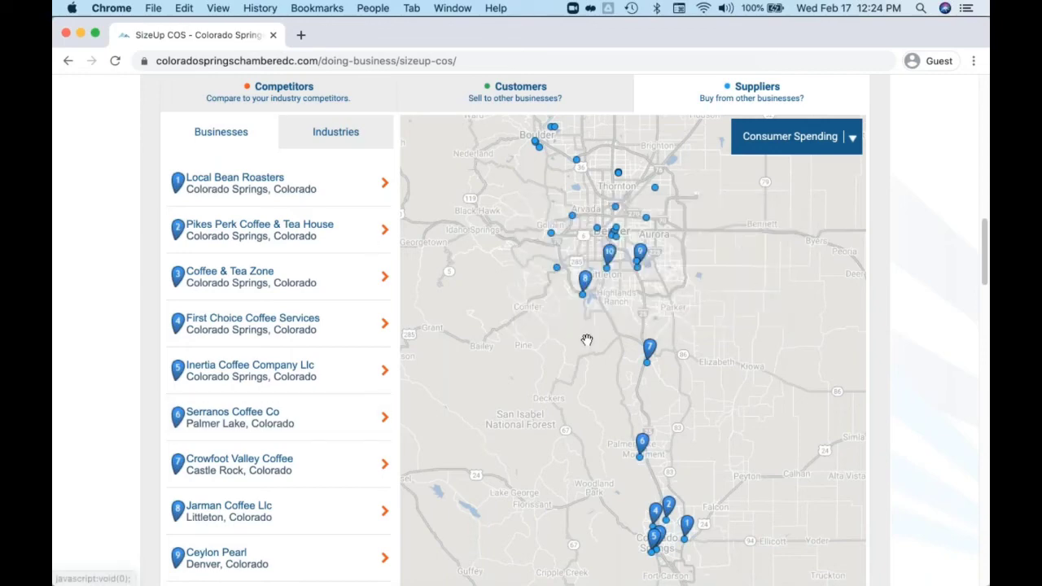
pyautogui.scroll(2, 586, 342)
pyautogui.scroll(3, 586, 340)
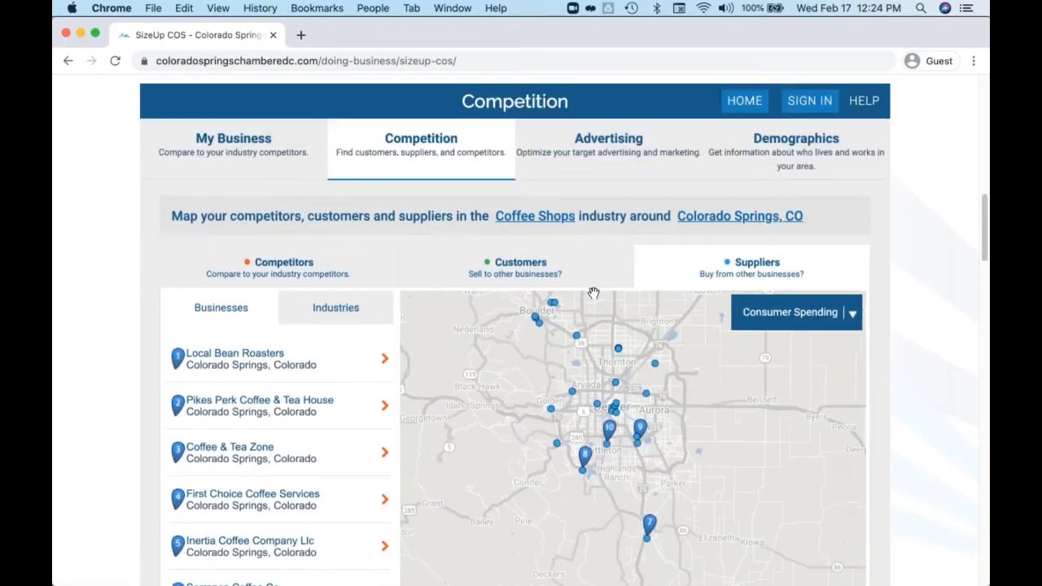
# Open the Advertising analysis and look through the best ZIP codes for coffee shops ranked by total revenue
pyautogui.click(609, 145)
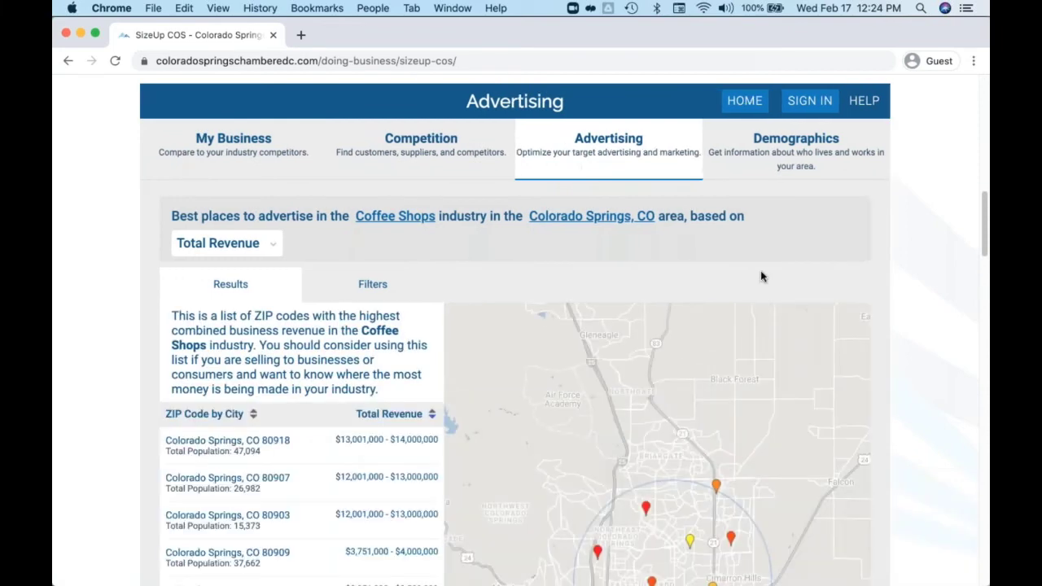
pyautogui.scroll(-3, 761, 277)
pyautogui.scroll(-1, 821, 299)
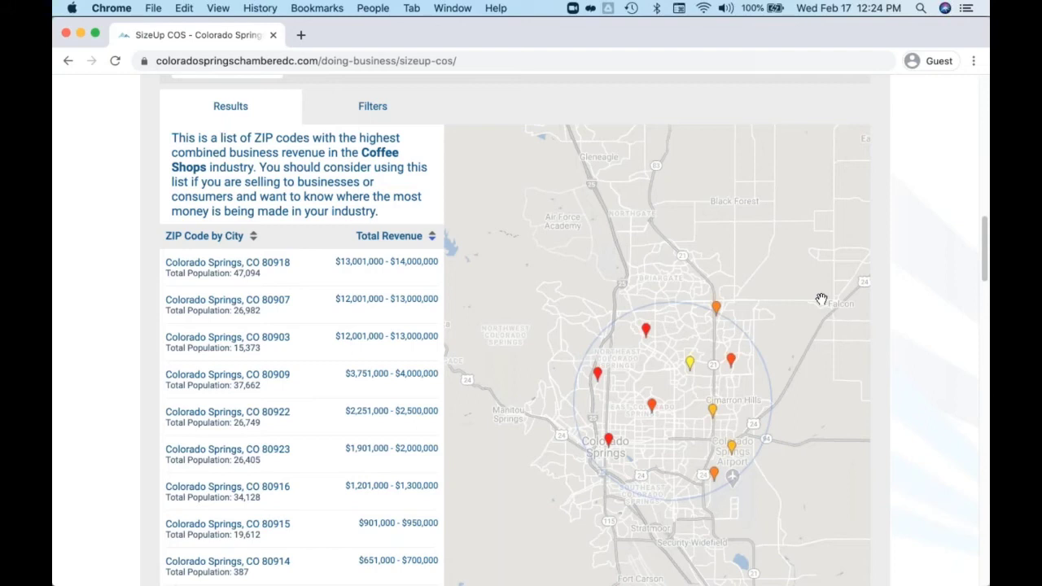
pyautogui.scroll(-1, 822, 300)
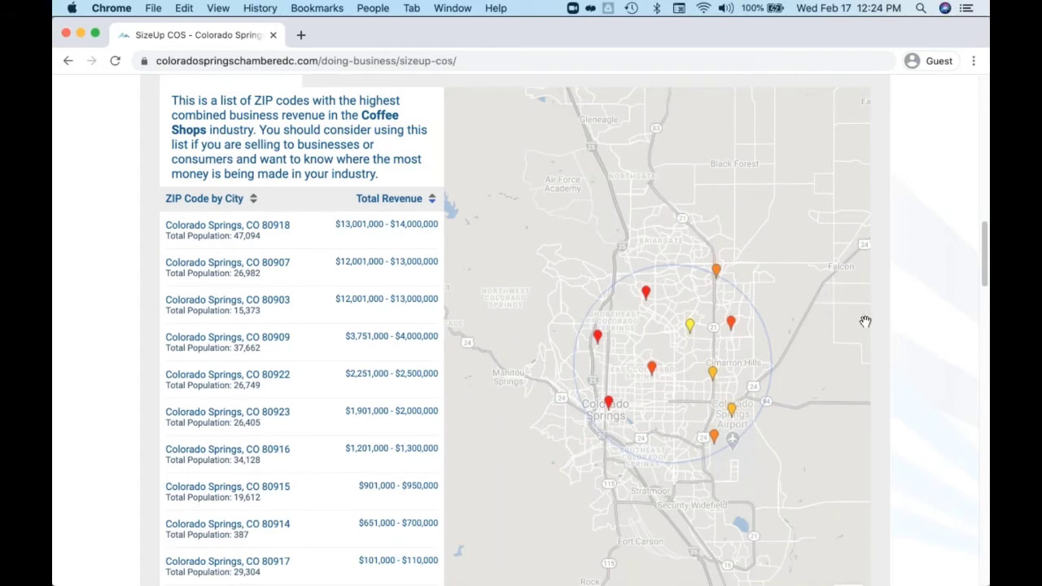
pyautogui.scroll(-1, 866, 322)
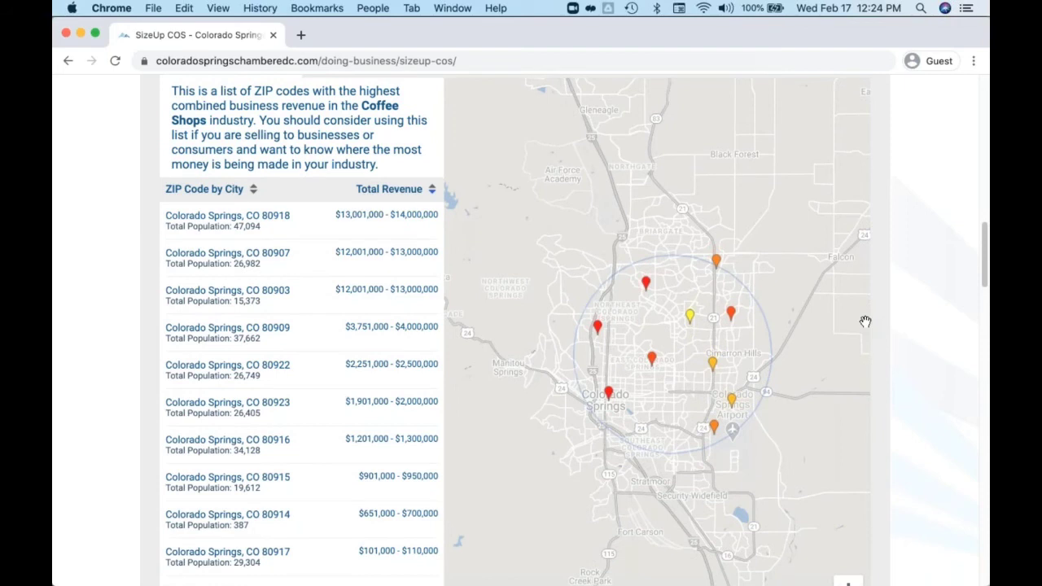
pyautogui.scroll(2, 865, 322)
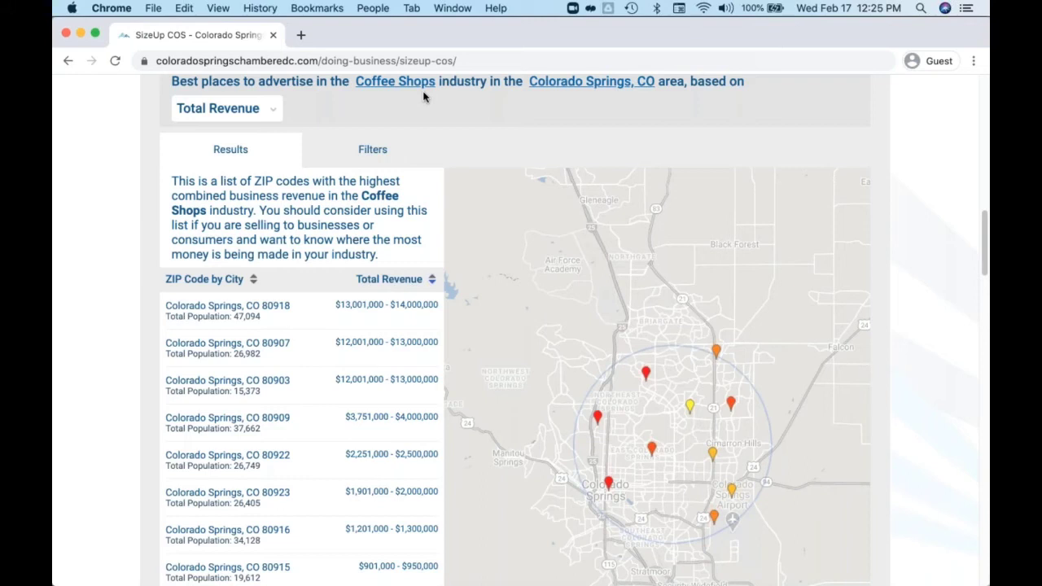
pyautogui.scroll(1, 449, 302)
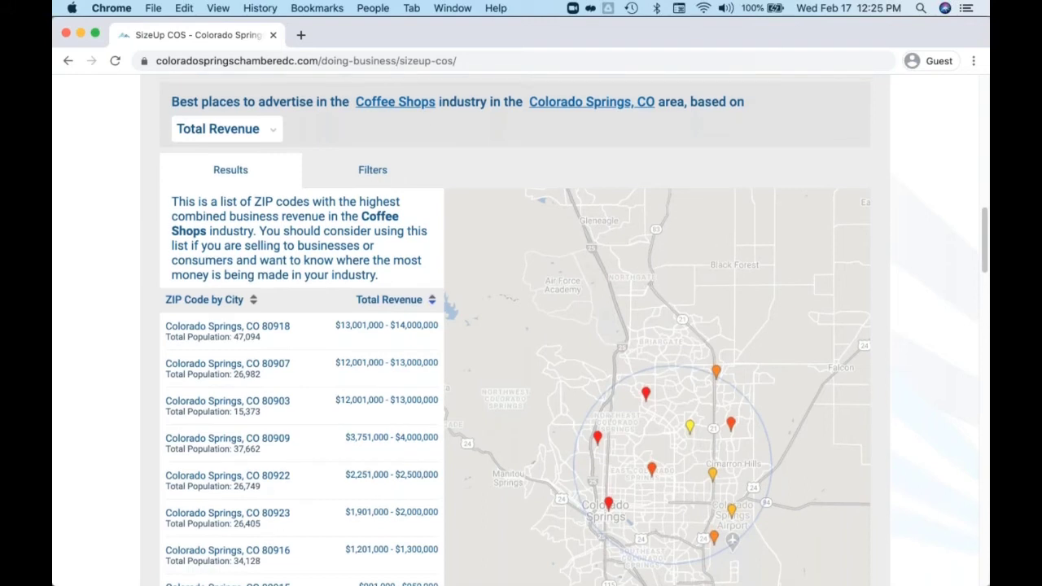
# Rank the advertising ZIP codes by Revenue Per Capita and look over the results
pyautogui.click(272, 130)
pyautogui.click(265, 193)
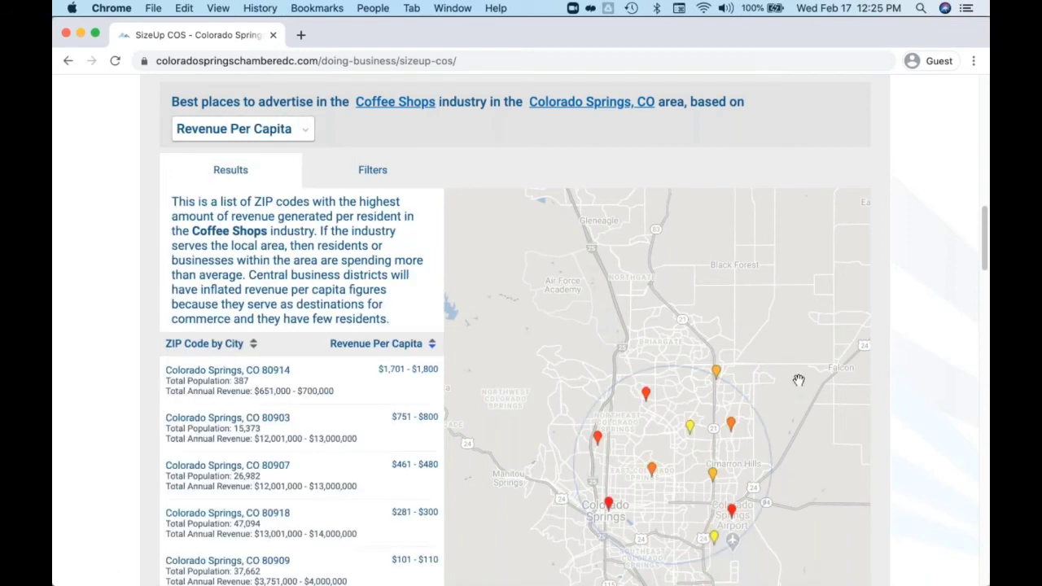
pyautogui.scroll(-1, 798, 380)
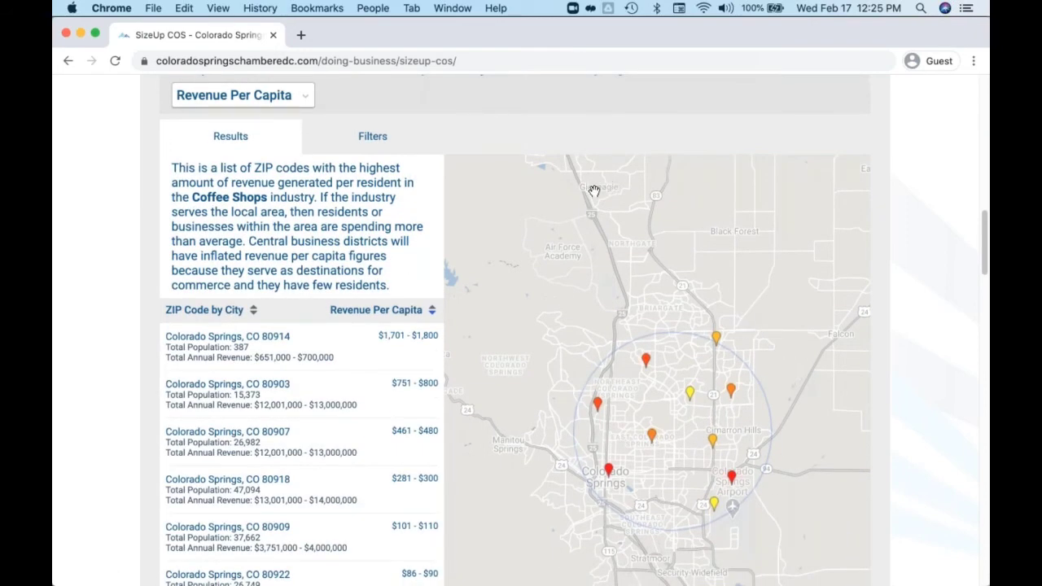
# Rank the advertising ZIP codes by Most Underserved Markets and review the resulting list and map
pyautogui.click(308, 98)
pyautogui.click(275, 180)
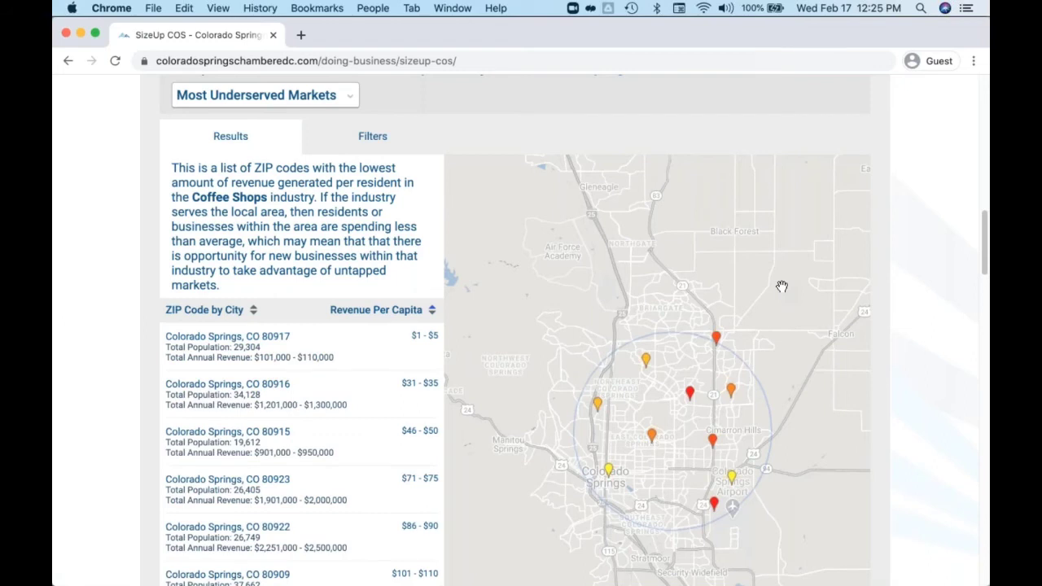
pyautogui.scroll(-1, 781, 287)
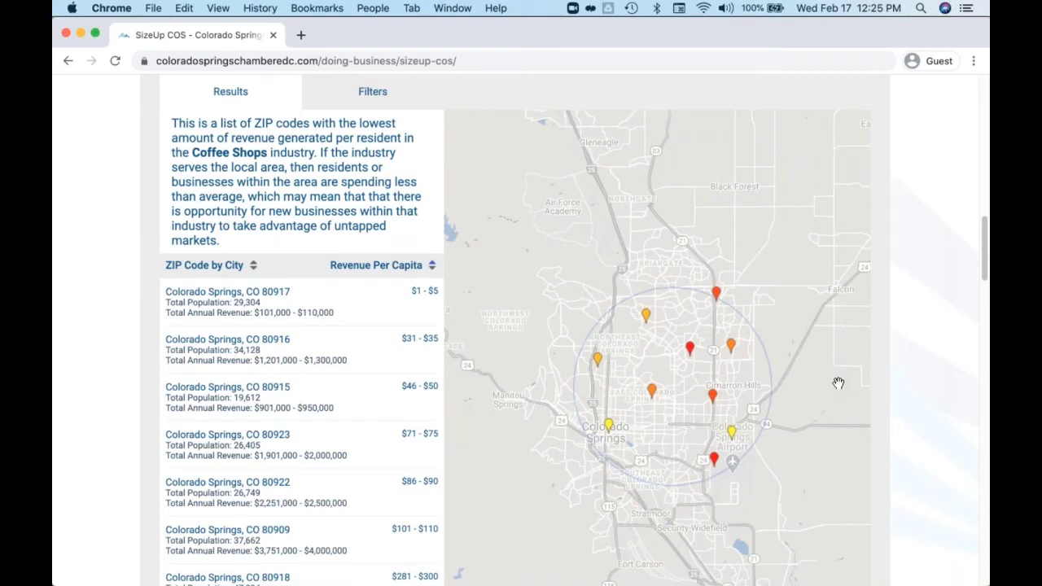
pyautogui.scroll(1, 839, 383)
pyautogui.scroll(1, 839, 383)
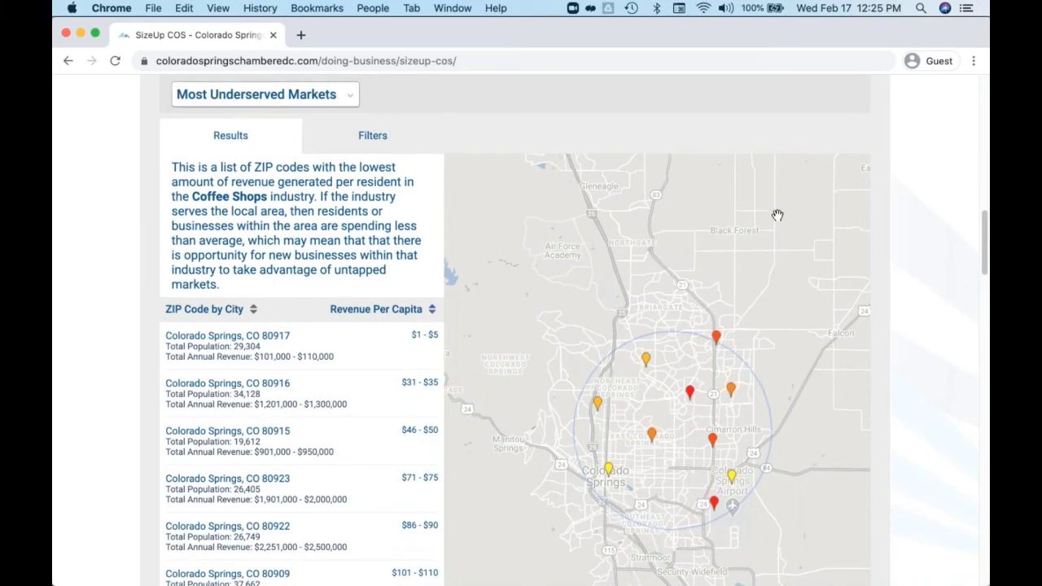
# Filter the advertising locations to a median age between 18 and 40 and a household income of at least $40,000
pyautogui.click(363, 137)
pyautogui.scroll(-2, 189, 423)
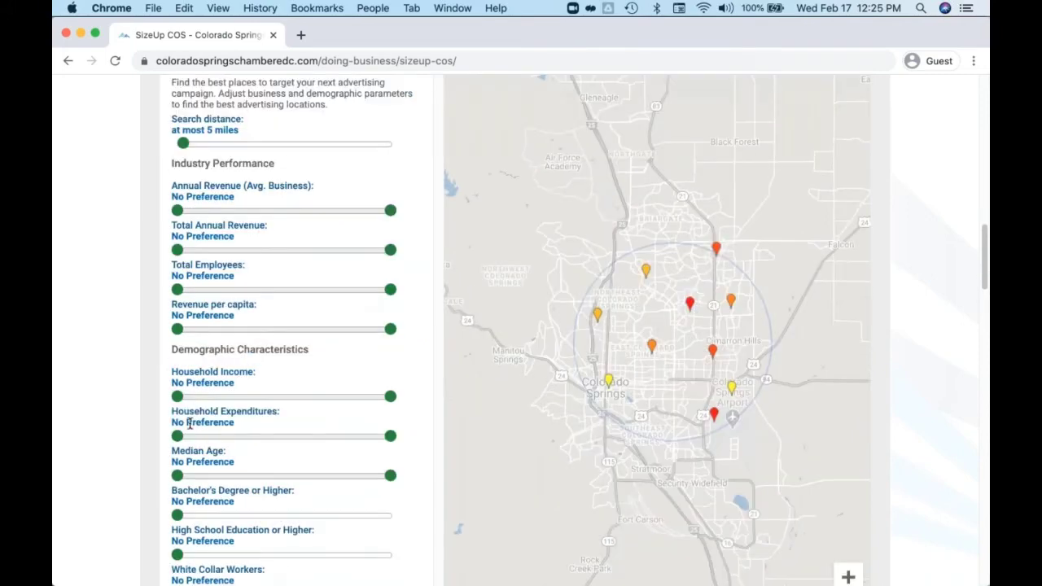
pyautogui.moveTo(178, 475); pyautogui.dragTo(223, 475)
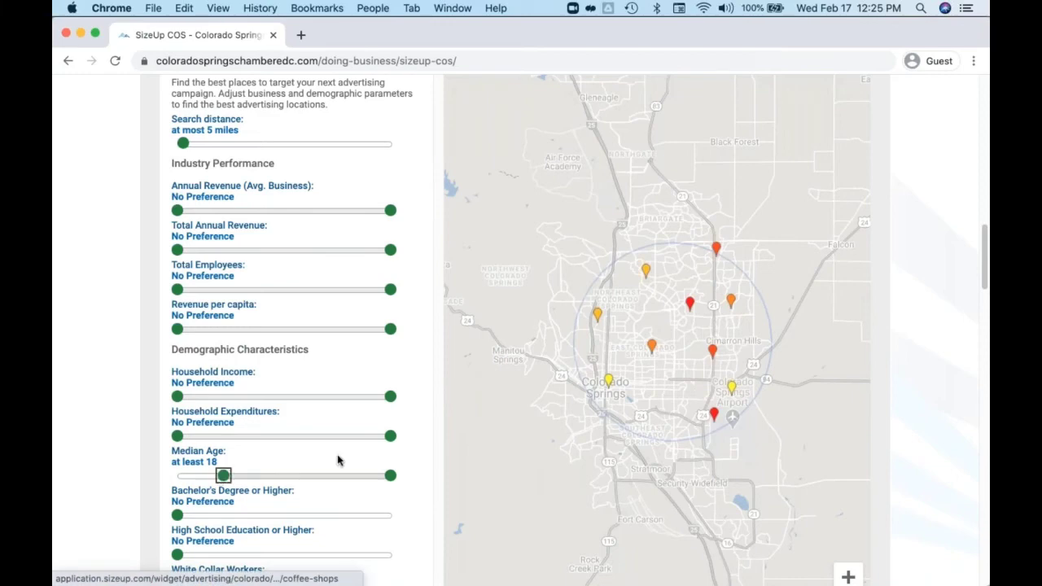
pyautogui.moveTo(391, 475); pyautogui.dragTo(280, 475)
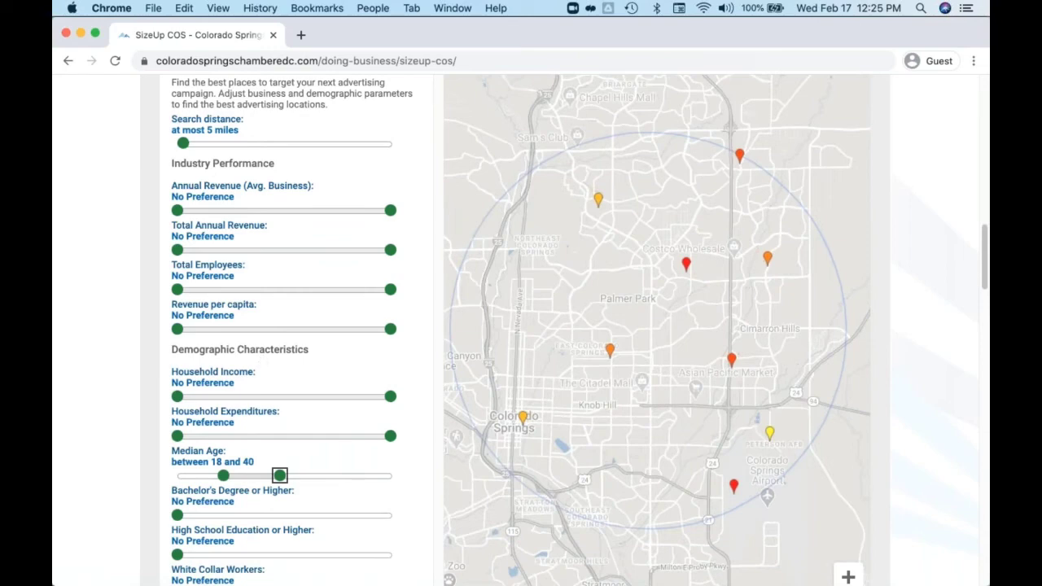
pyautogui.moveTo(177, 395); pyautogui.dragTo(255, 395)
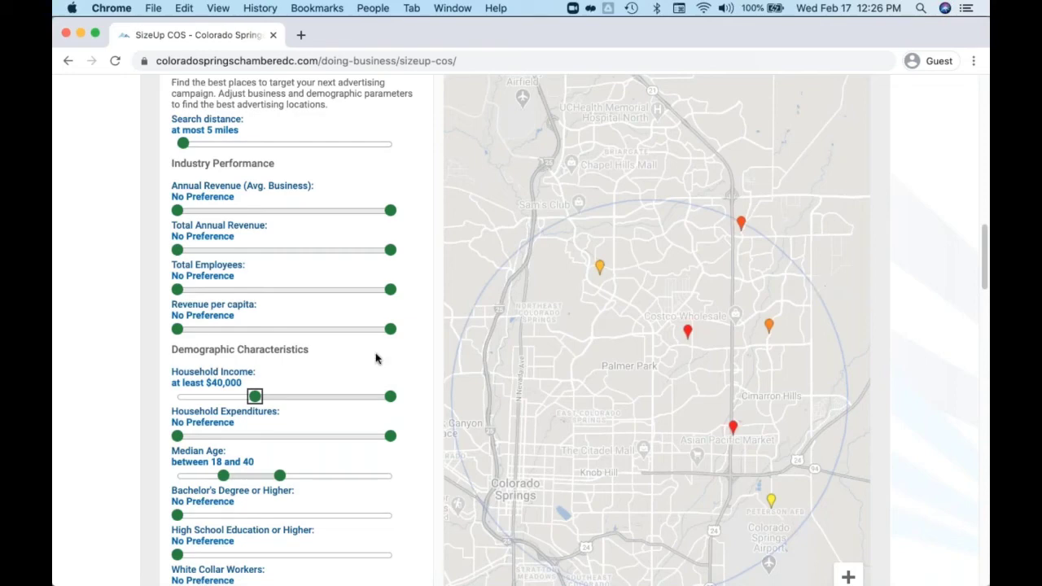
# Open the demographic analysis of Colorado Springs and map the 2020 age distribution for ages 20-29
pyautogui.scroll(1, 376, 358)
pyautogui.scroll(5, 388, 310)
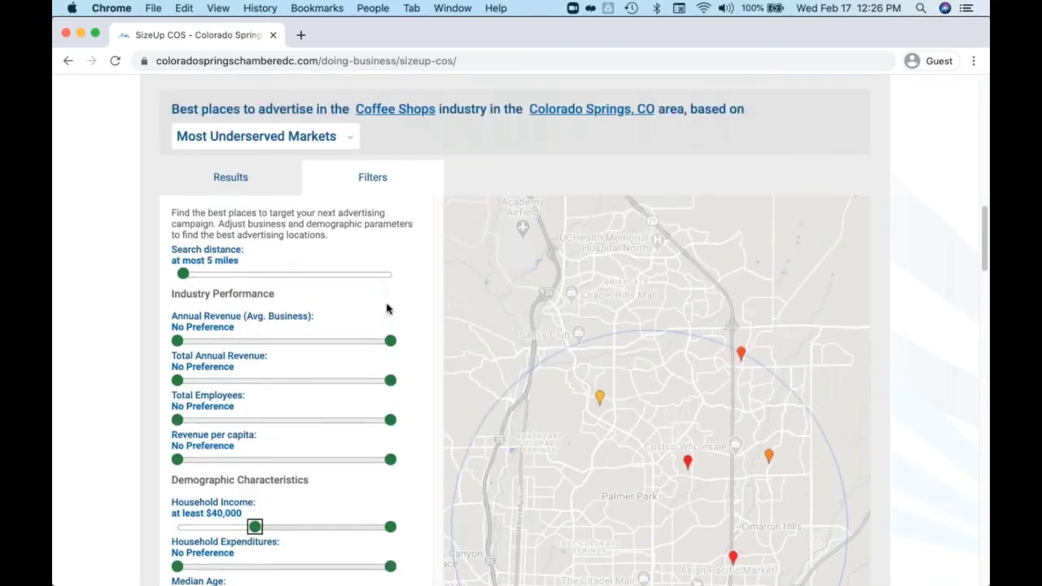
pyautogui.click(815, 108)
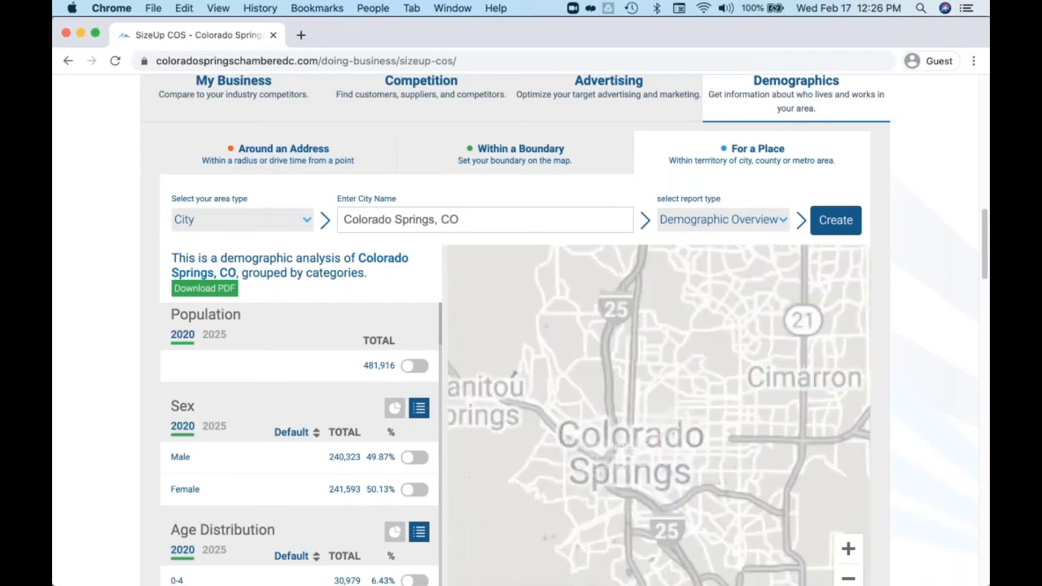
pyautogui.scroll(-4, 300, 447)
pyautogui.scroll(-2, 417, 451)
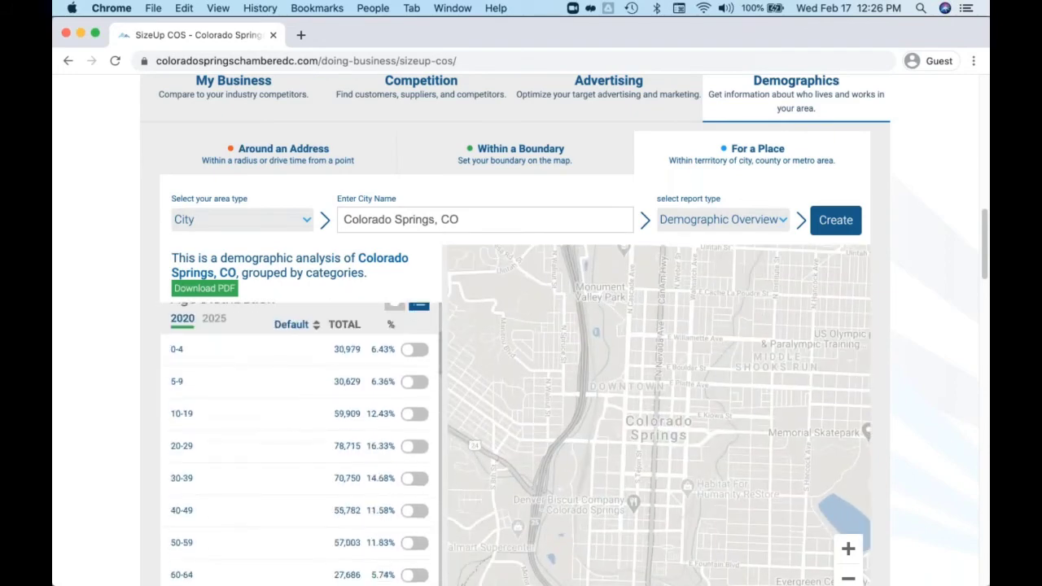
pyautogui.click(414, 447)
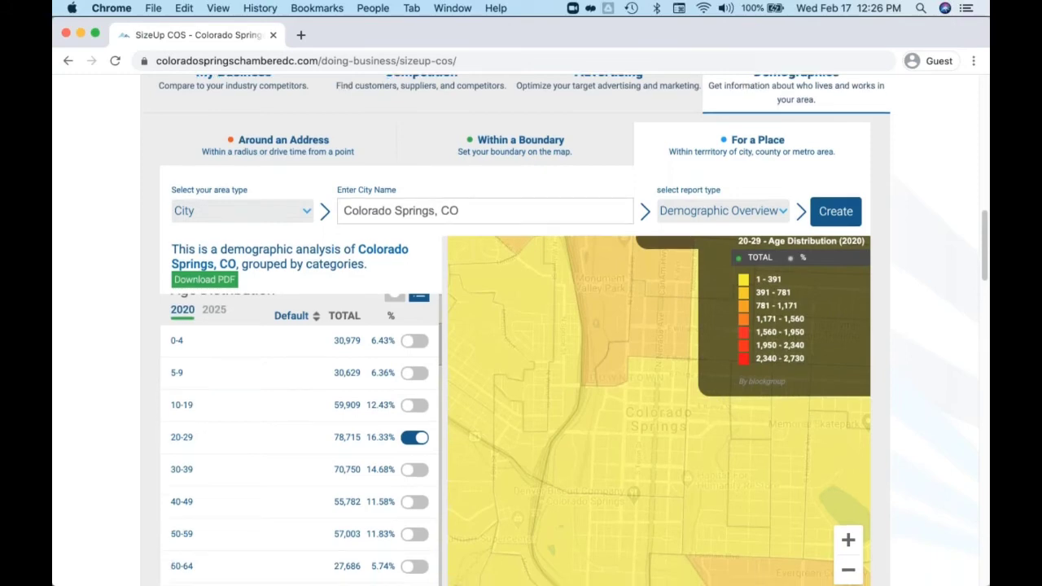
# Examine the 20-29 age map east of downtown Colorado Springs and look closely at the red block group
pyautogui.scroll(-1, 928, 464)
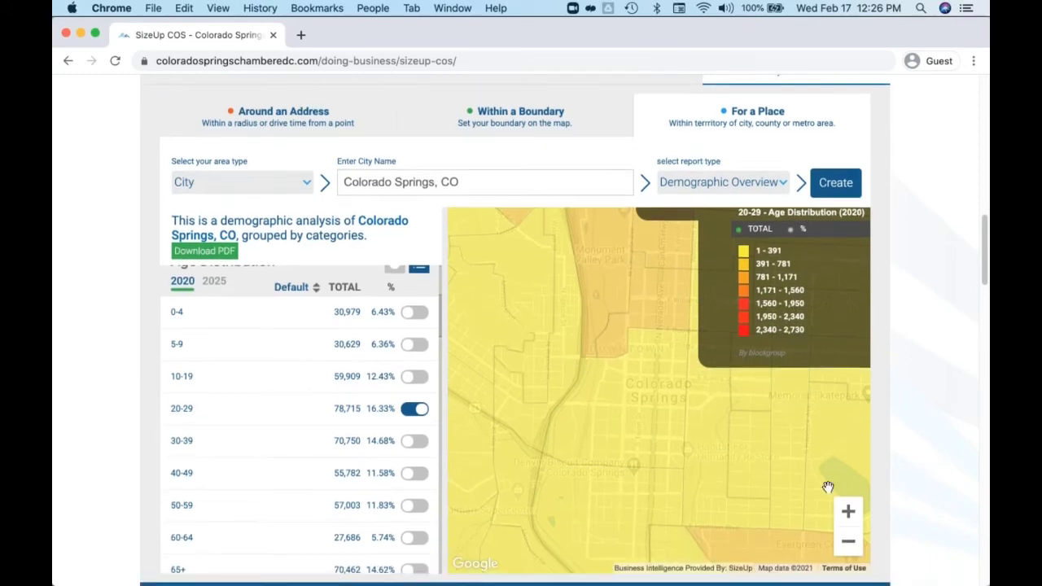
pyautogui.scroll(-1, 827, 487)
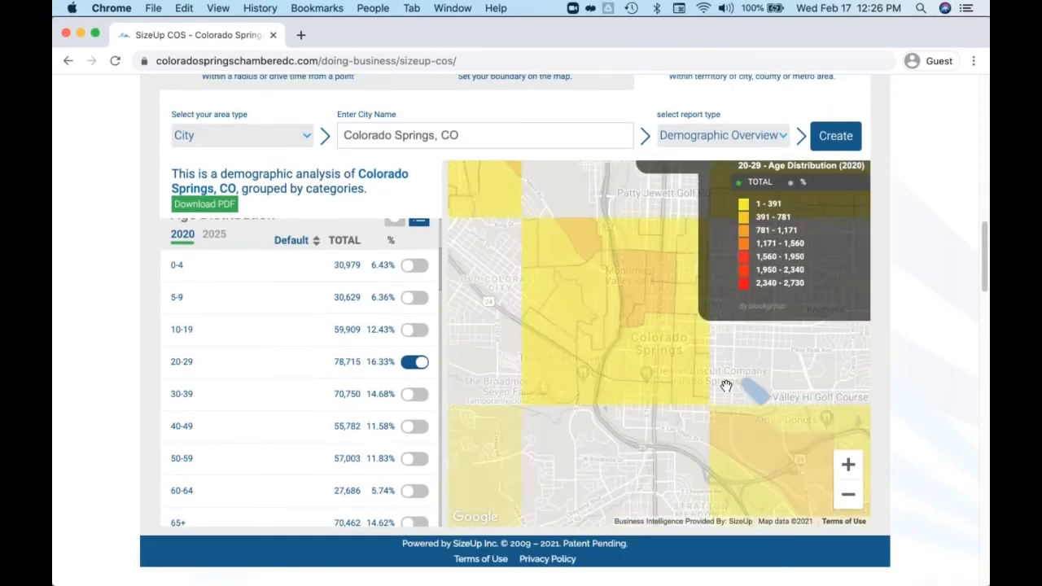
pyautogui.moveTo(724, 426)
pyautogui.mouseDown()
pyautogui.moveTo(675, 470)
pyautogui.moveTo(575, 495)
pyautogui.mouseUp()
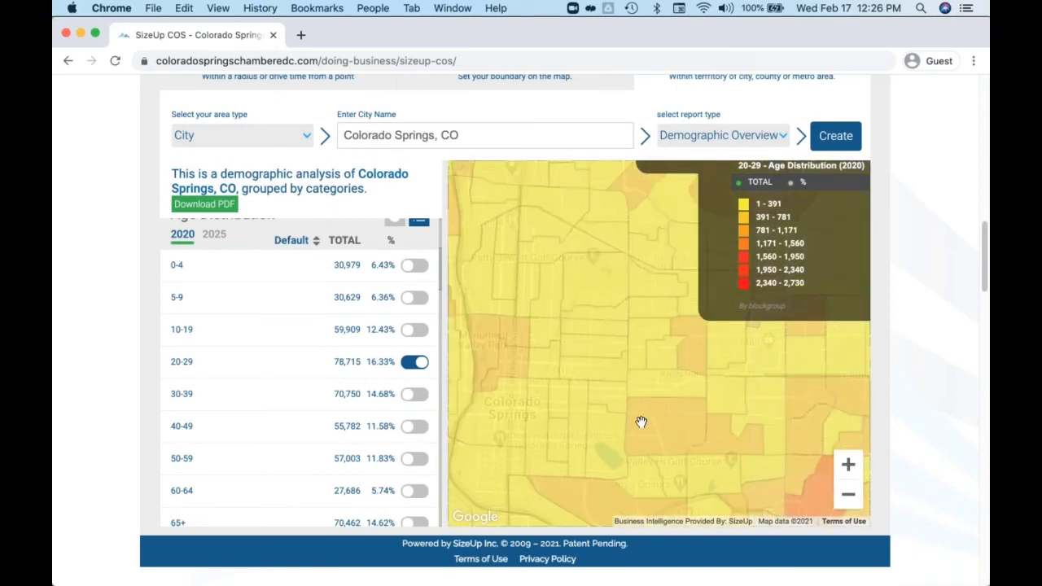
pyautogui.moveTo(675, 411)
pyautogui.mouseDown()
pyautogui.moveTo(537, 305)
pyautogui.moveTo(533, 265)
pyautogui.mouseUp()
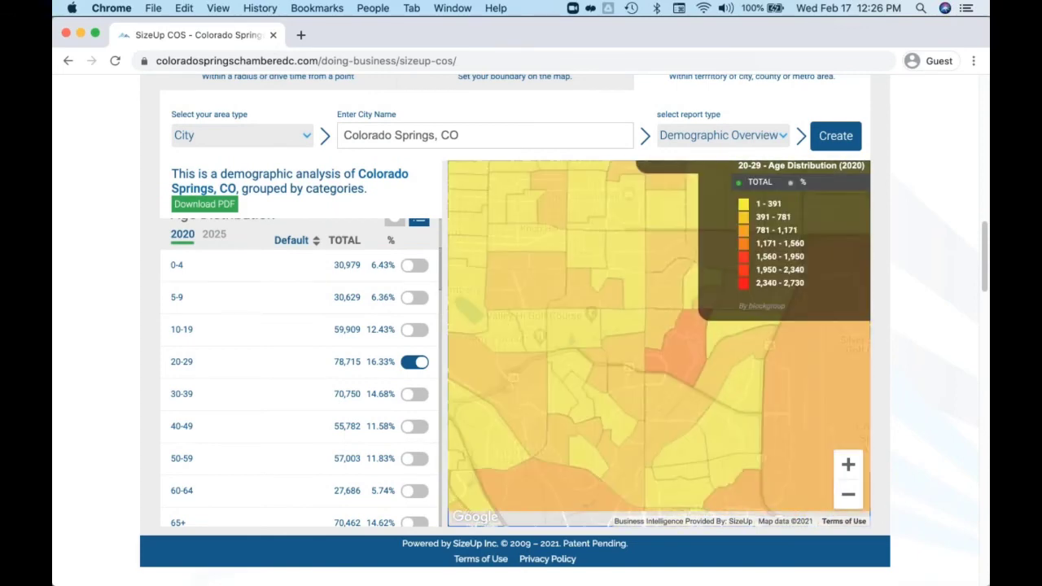
pyautogui.moveTo(705, 396); pyautogui.dragTo(684, 401)
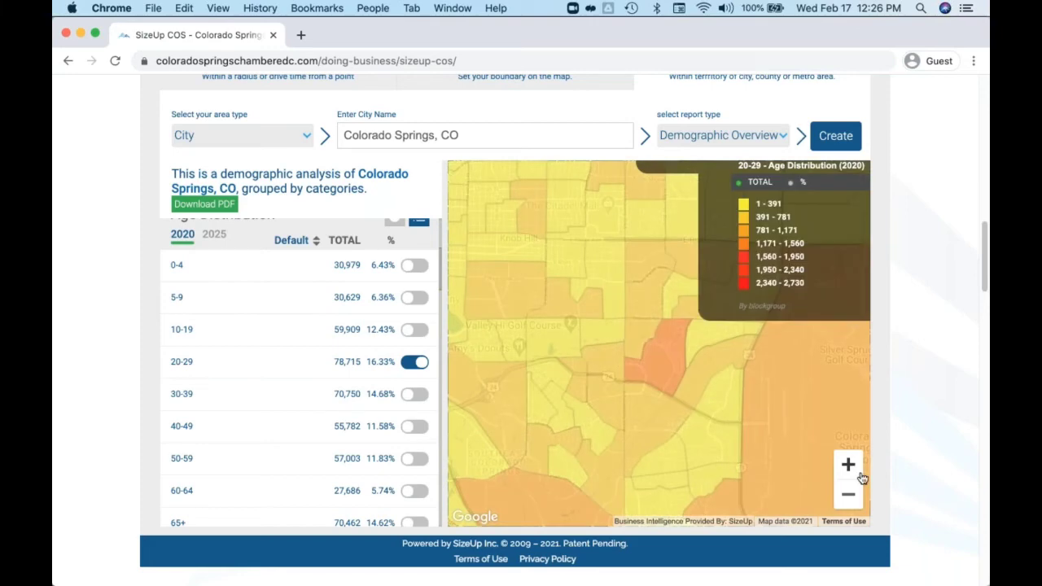
pyautogui.click(848, 466)
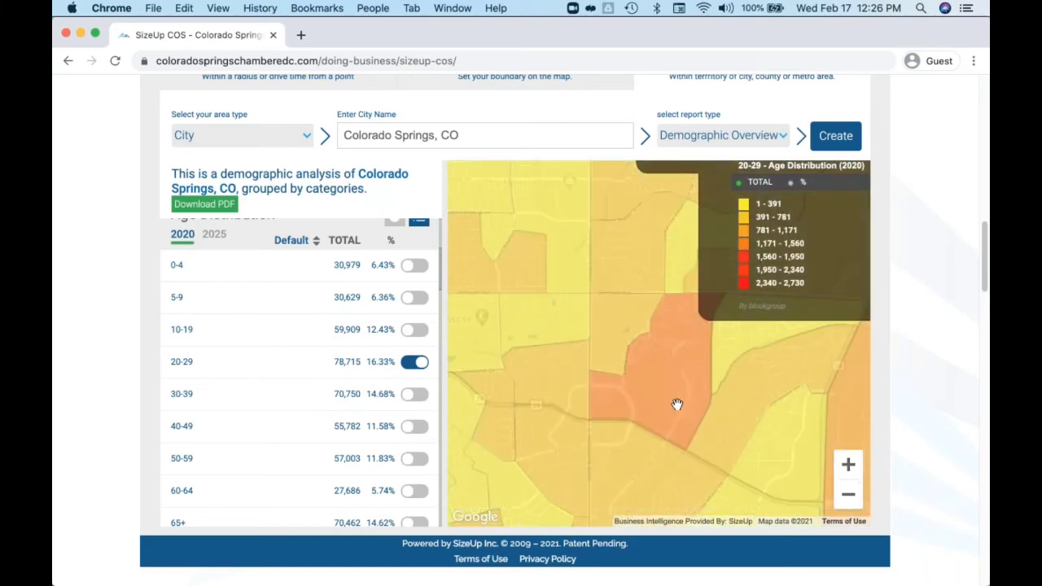
# Draw a closed five-point custom boundary on the demographics map around the neighbourhoods near Airport Rd
pyautogui.scroll(3, 677, 405)
pyautogui.click(515, 225)
pyautogui.scroll(-1, 616, 394)
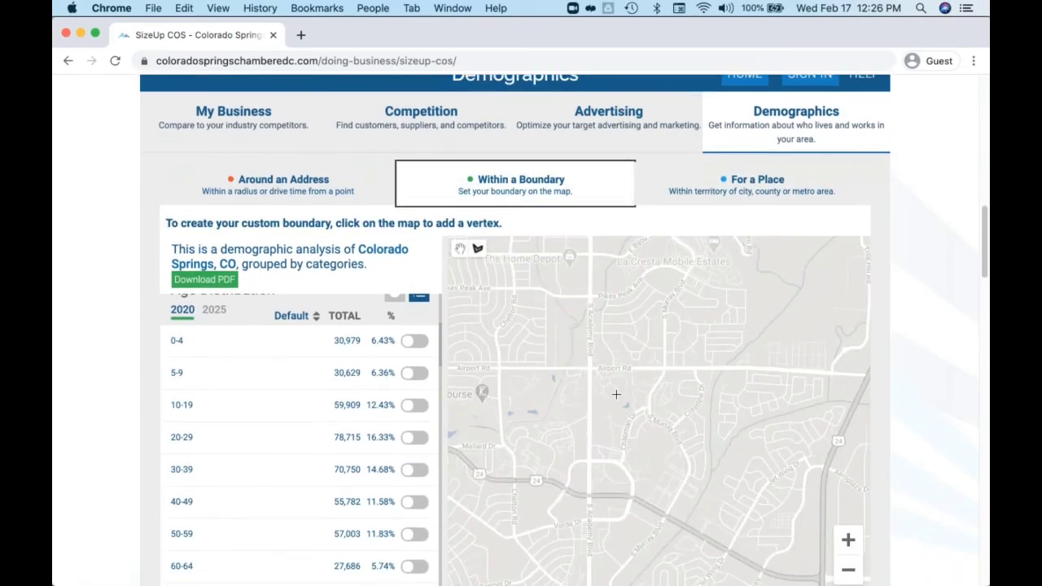
pyautogui.click(616, 394)
pyautogui.click(545, 488)
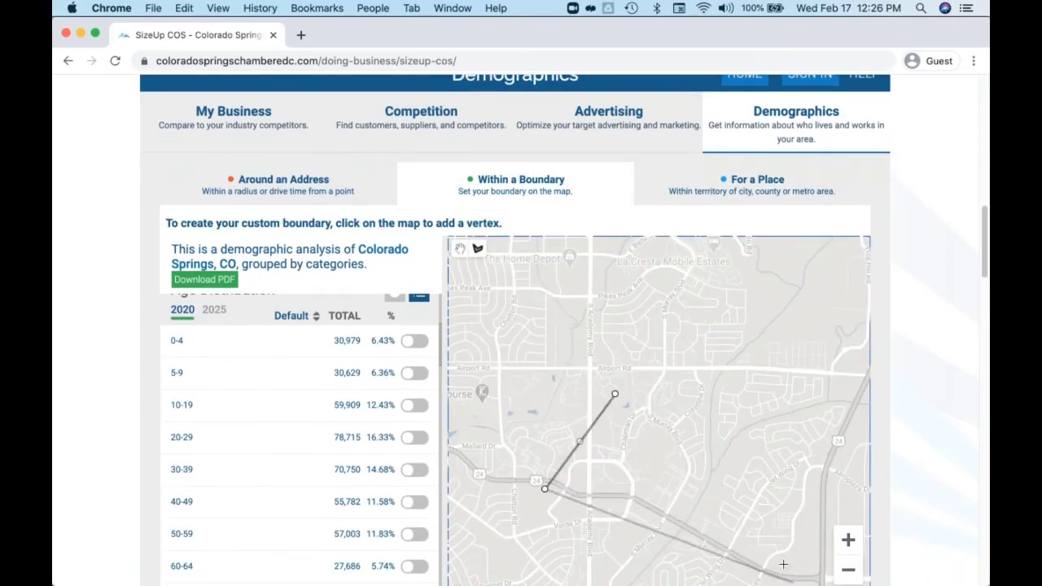
pyautogui.click(784, 564)
pyautogui.click(830, 279)
pyautogui.click(619, 279)
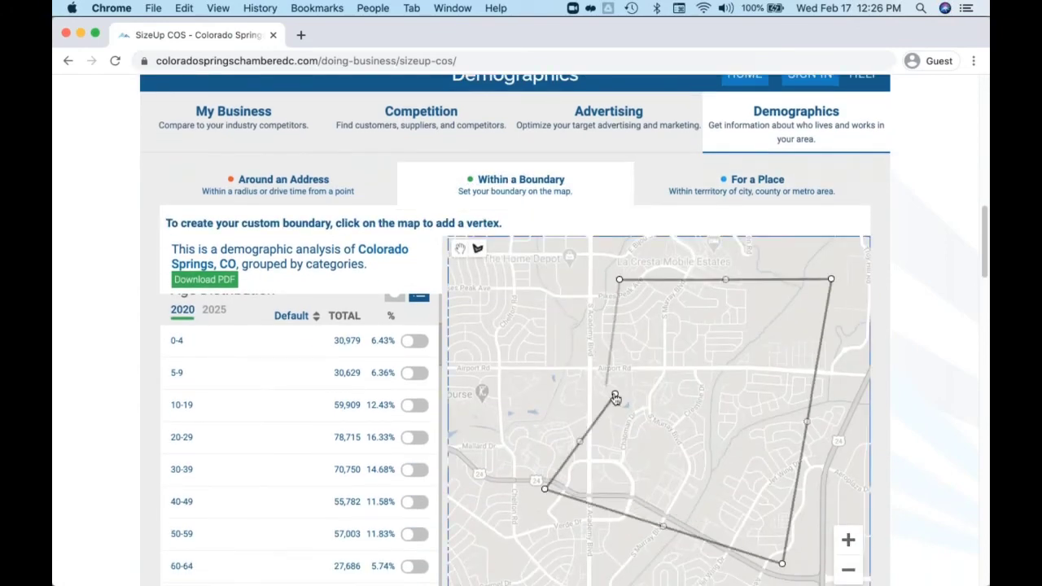
pyautogui.click(616, 396)
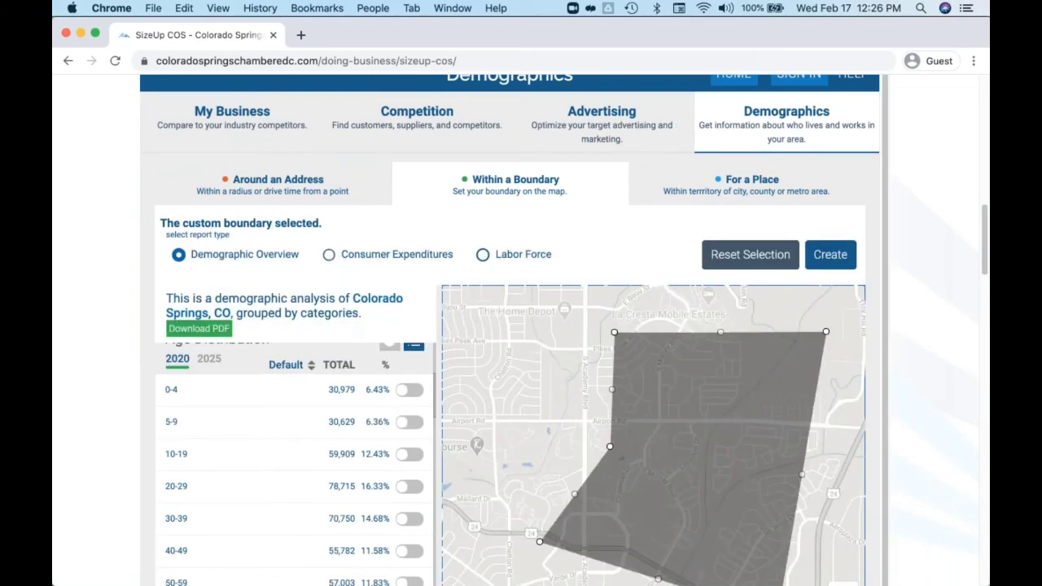
# Create a Demographic Overview around the first address suggested for "1" using a 20-minute drive time, and look over the report and map
pyautogui.click(326, 178)
pyautogui.click(323, 250)
pyautogui.write('1')
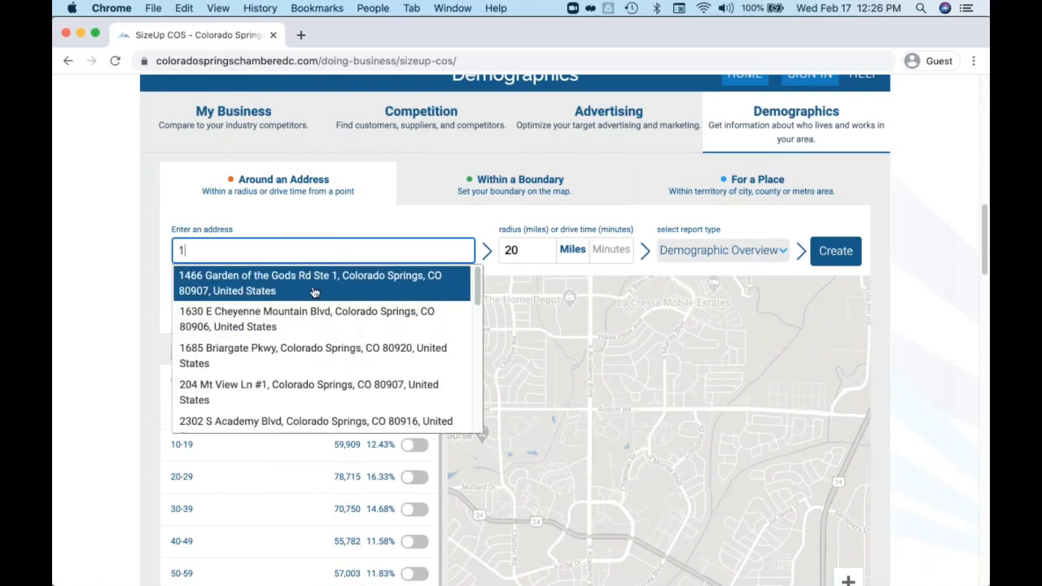
pyautogui.click(315, 292)
pyautogui.click(610, 250)
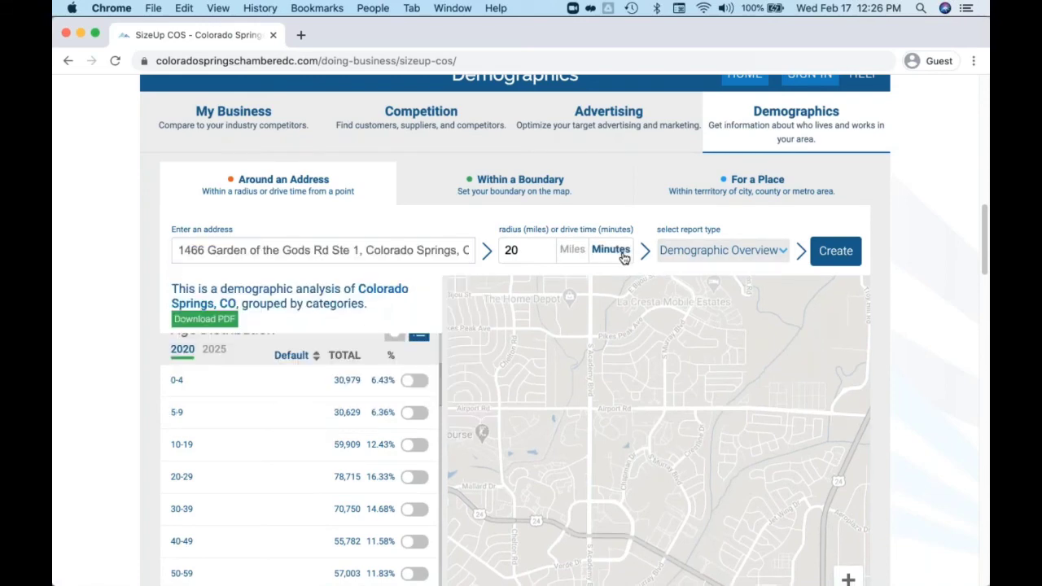
pyautogui.click(854, 252)
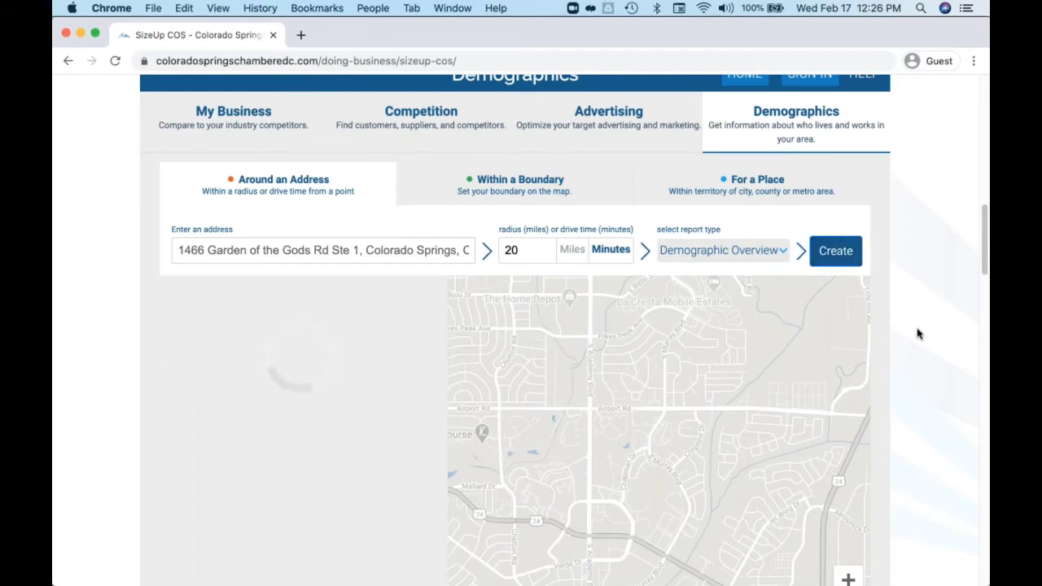
pyautogui.scroll(-2, 917, 333)
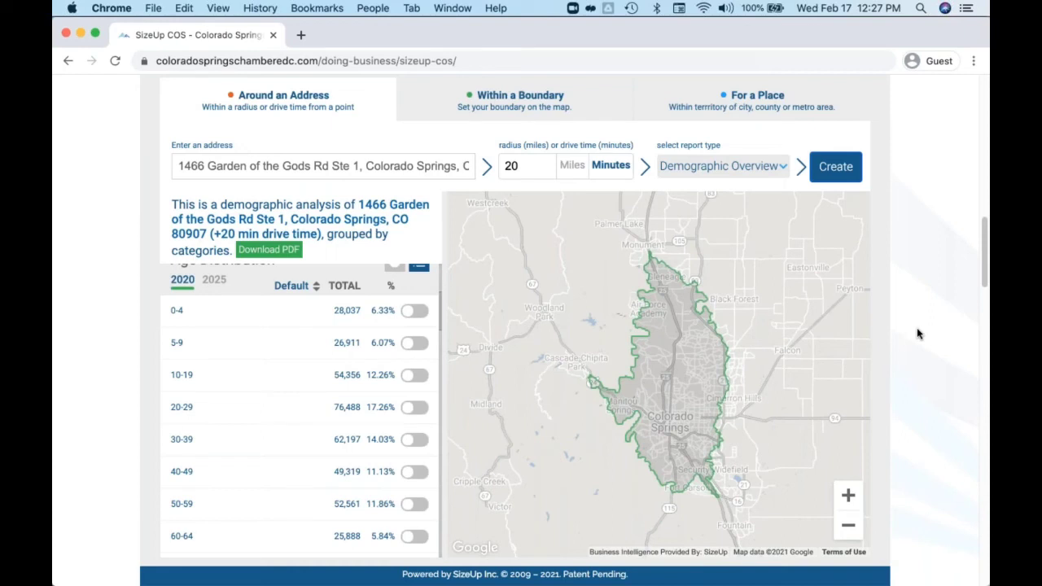
pyautogui.scroll(-1, 917, 334)
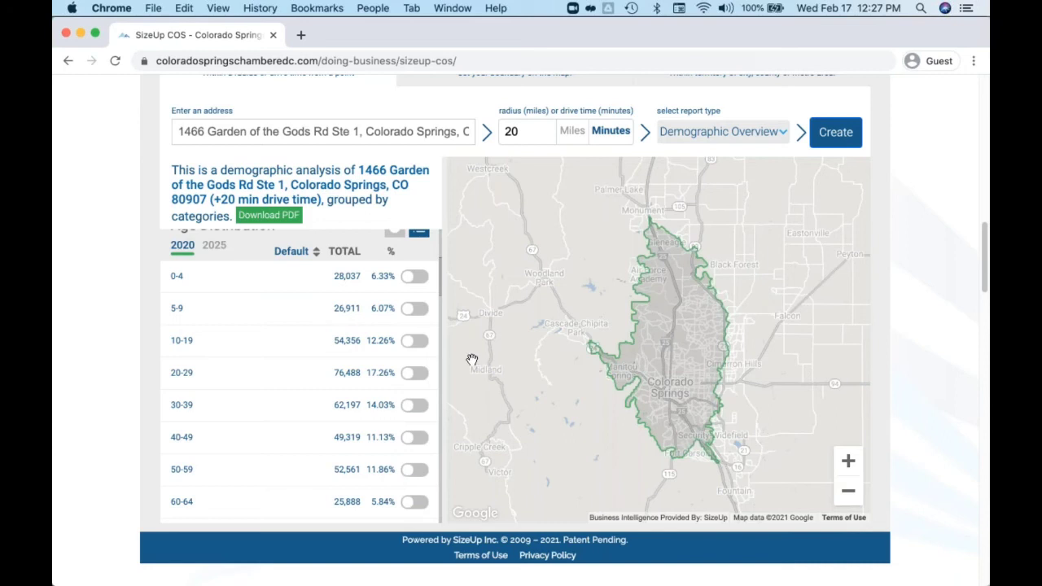
pyautogui.scroll(4, 474, 374)
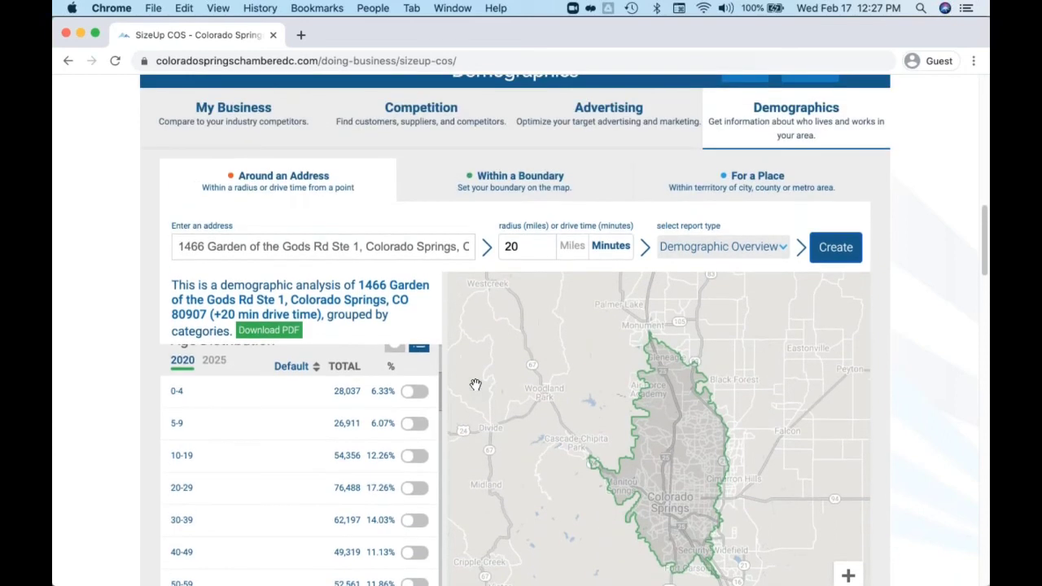